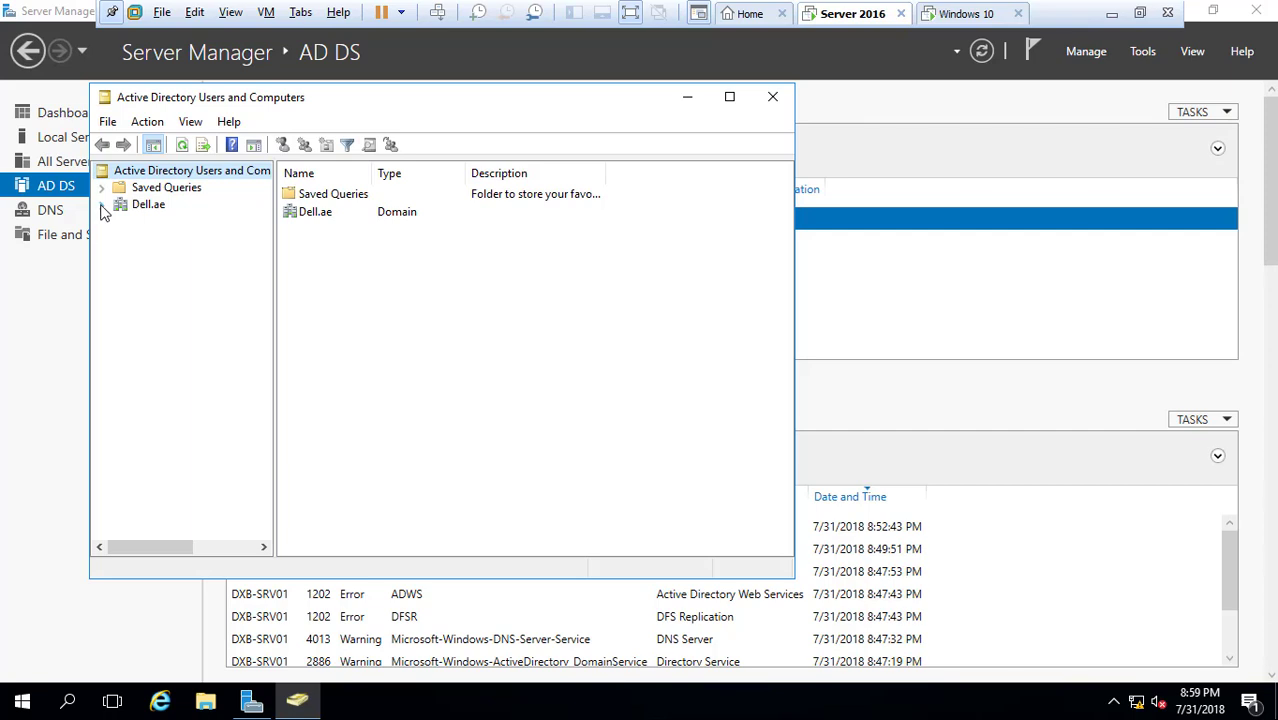
Create a 'Dell AE' organizational unit directly under Dell.ae and select it
{"action": "left_click", "coordinate": [102, 205]}
{"action": "left_click", "coordinate": [146, 205]}
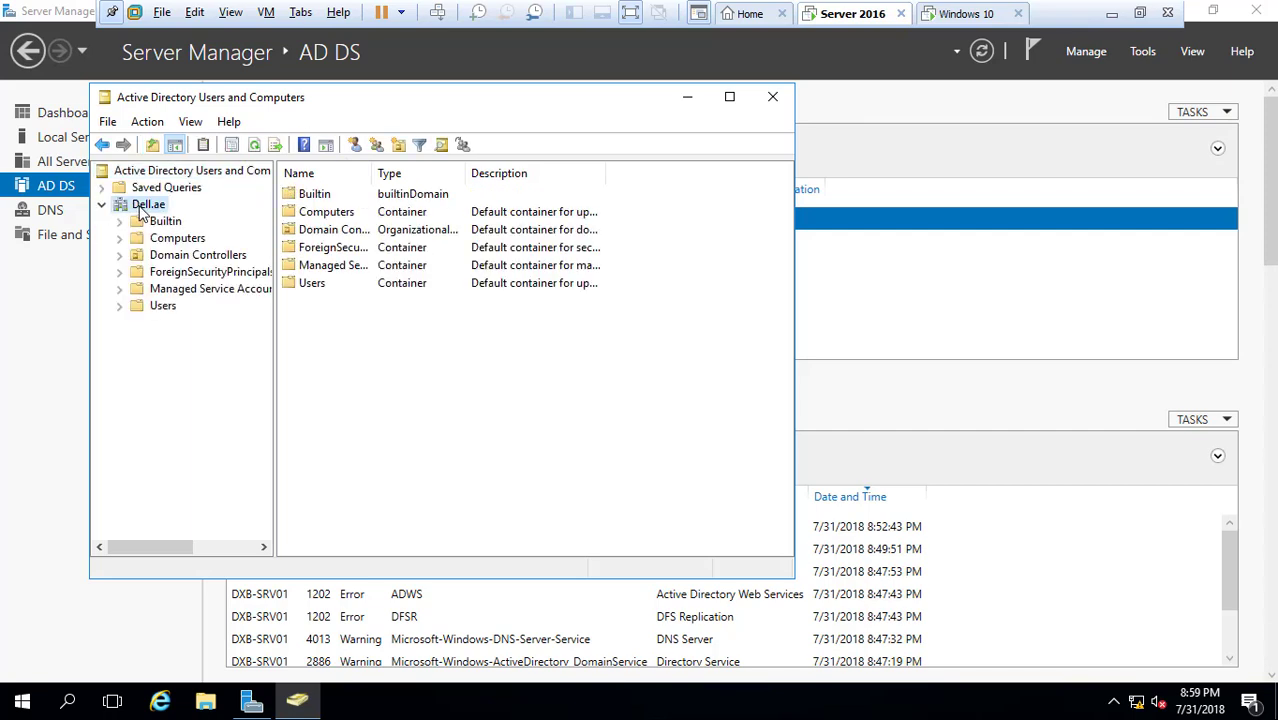
{"action": "right_click", "coordinate": [146, 205]}
{"action": "mouse_move", "coordinate": [353, 350]}
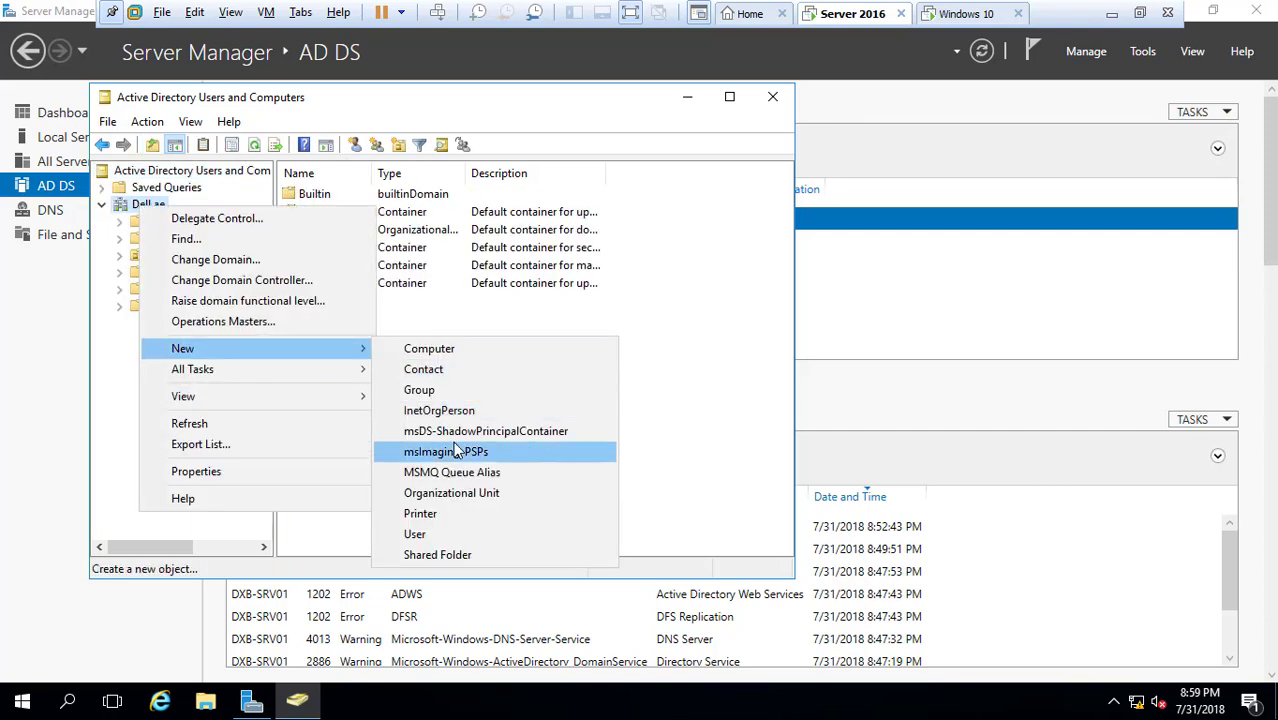
{"action": "left_click", "coordinate": [452, 494]}
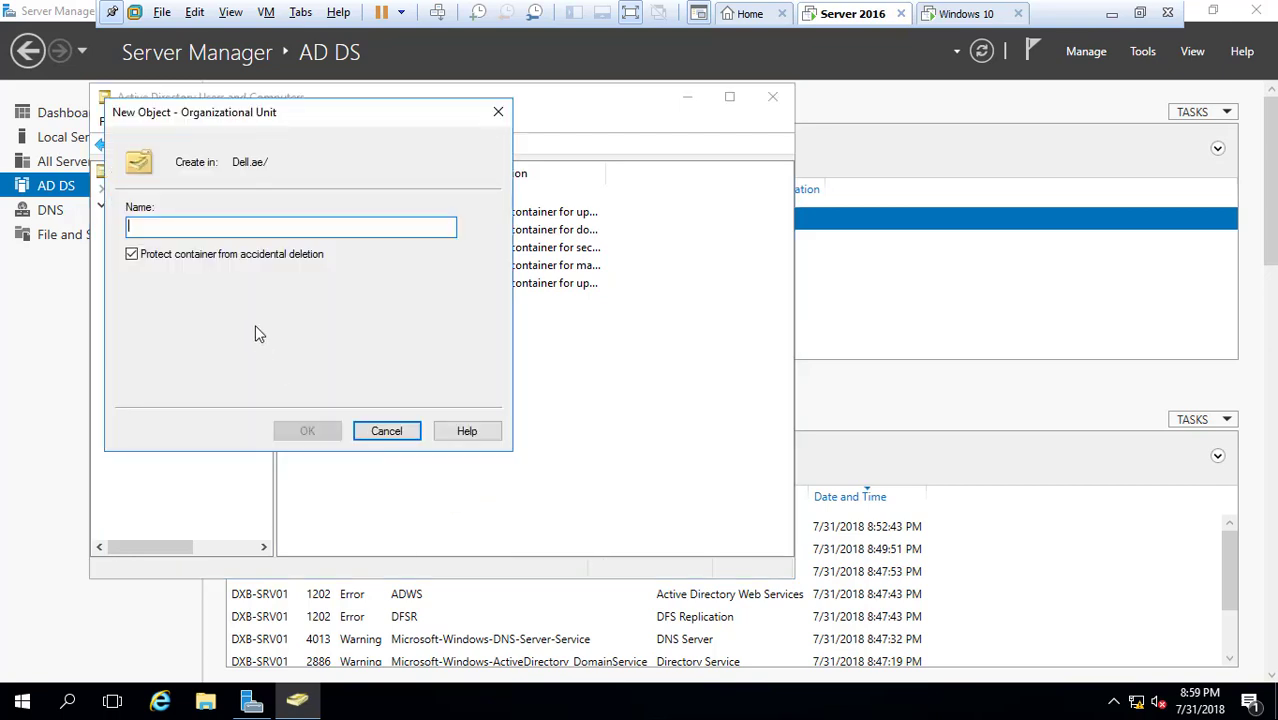
{"action": "type", "text": "D"}
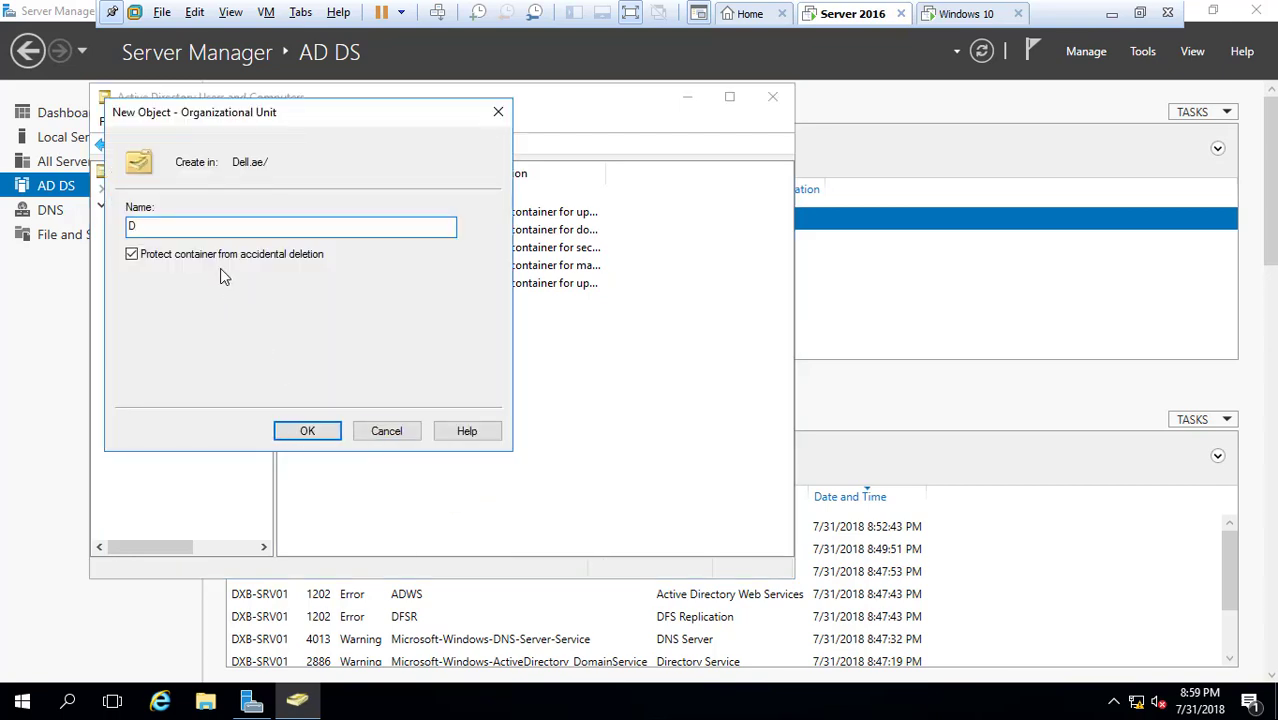
{"action": "type", "text": "EL"}
{"action": "key", "text": "BackSpace"}
{"action": "key", "text": "BackSpace"}
{"action": "type", "text": "ell AE"}
{"action": "left_click", "coordinate": [296, 432]}
{"action": "left_click", "coordinate": [158, 322]}
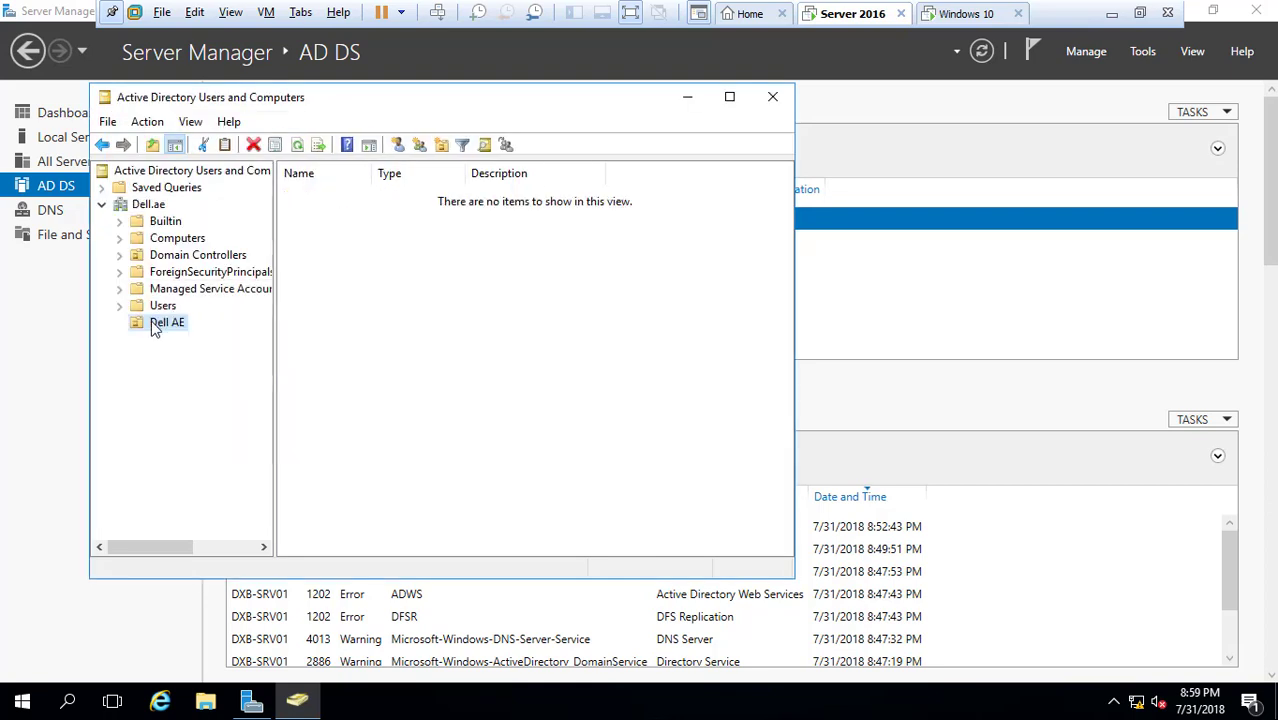
Create a 'Sales' organizational unit inside Dell AE
{"action": "right_click", "coordinate": [155, 323]}
{"action": "mouse_move", "coordinate": [285, 403]}
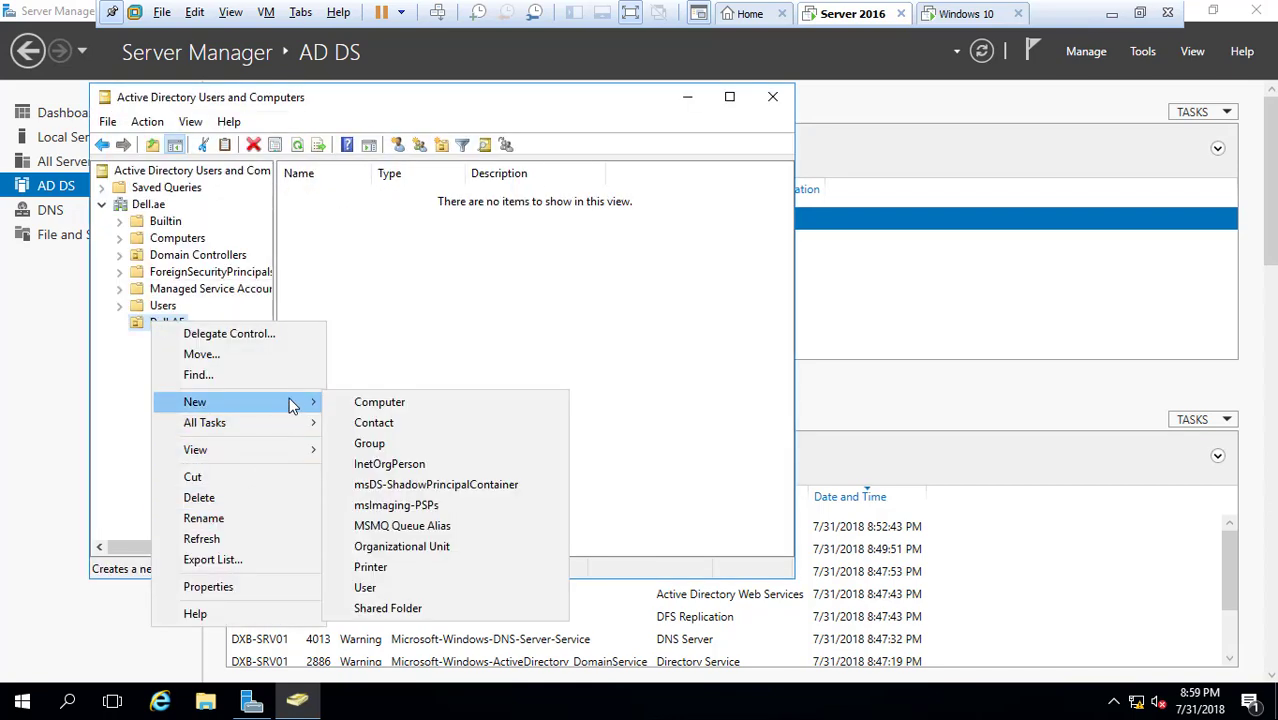
{"action": "left_click", "coordinate": [405, 546]}
{"action": "type", "text": "Sales"}
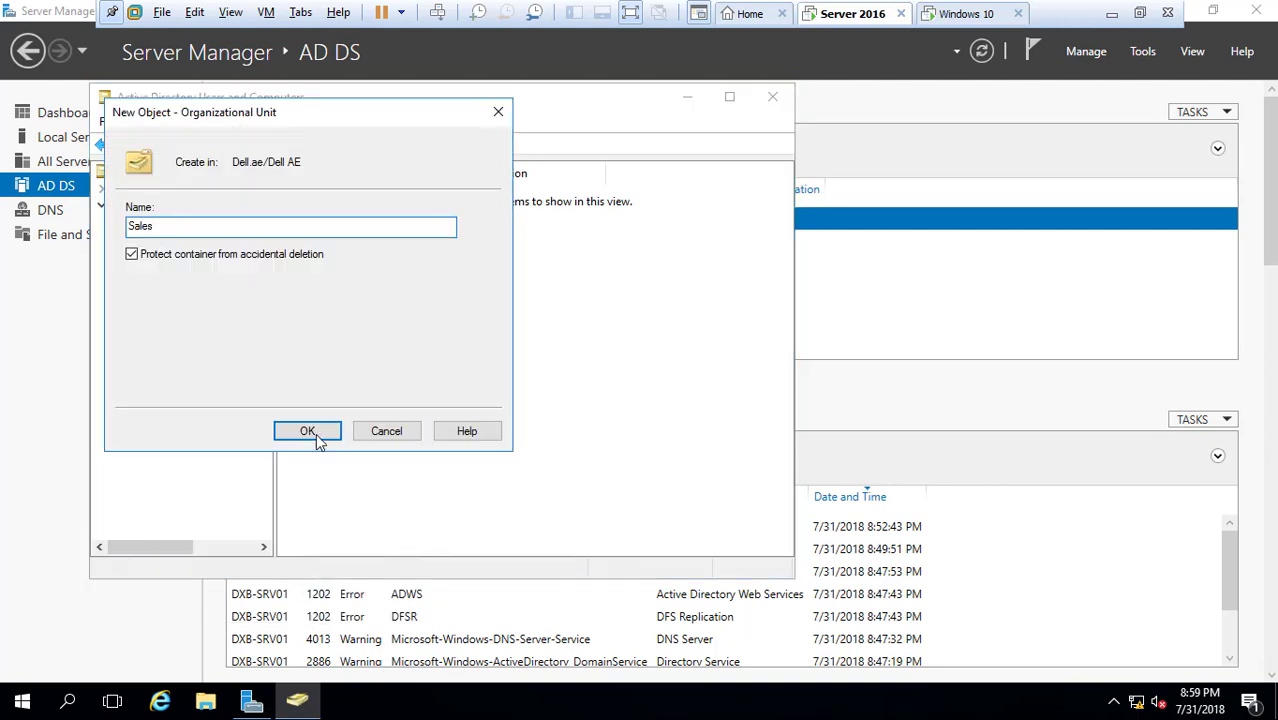
{"action": "left_click", "coordinate": [318, 436]}
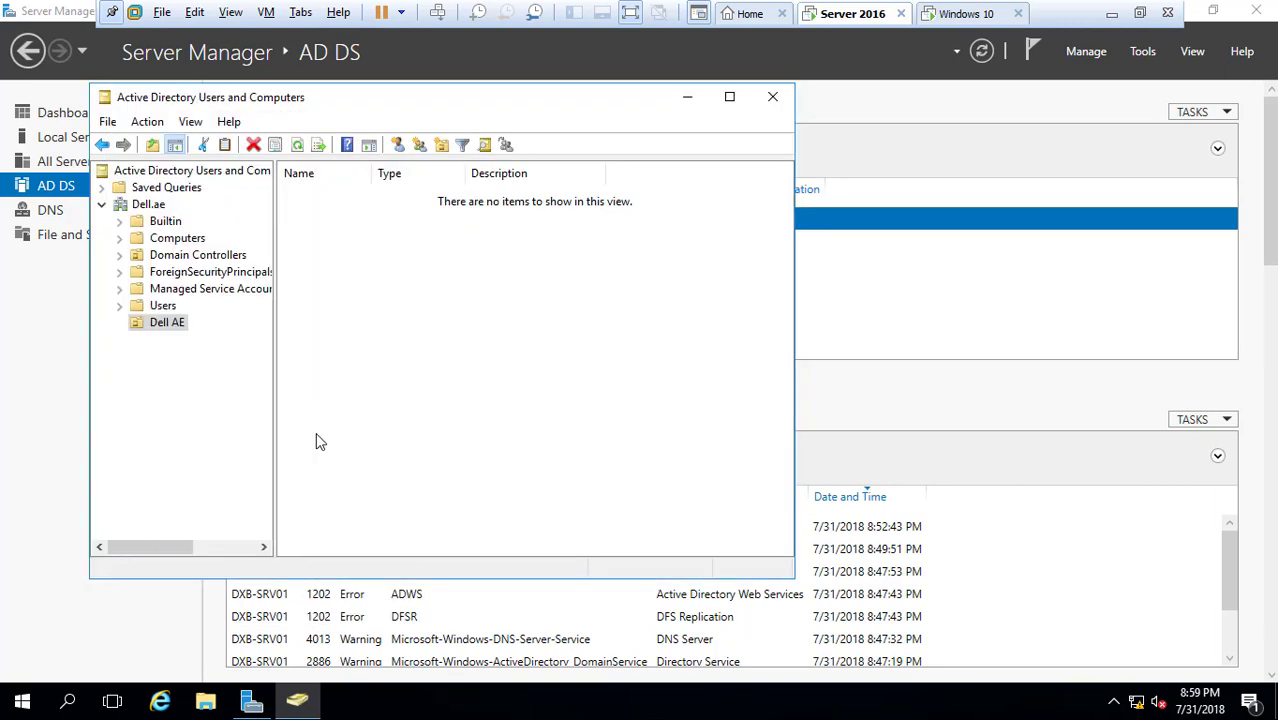
Create a 'Support' organizational unit inside Dell AE
{"action": "right_click", "coordinate": [167, 327]}
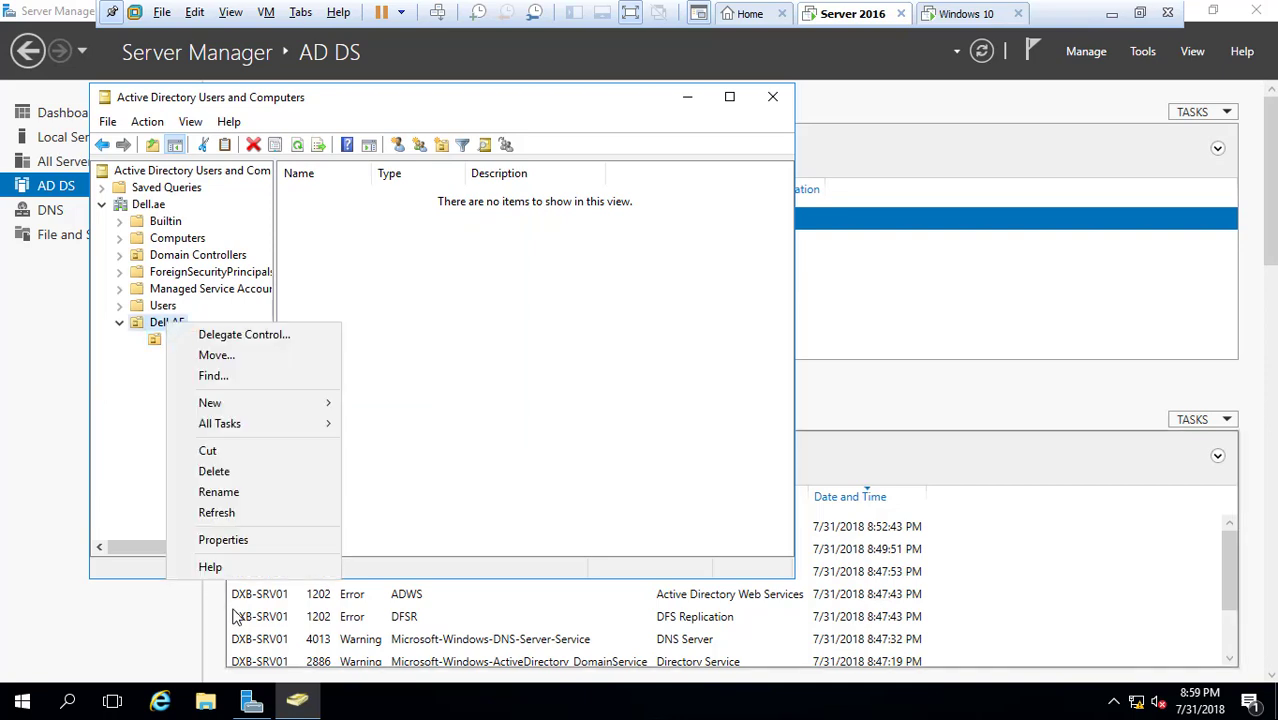
{"action": "mouse_move", "coordinate": [255, 406]}
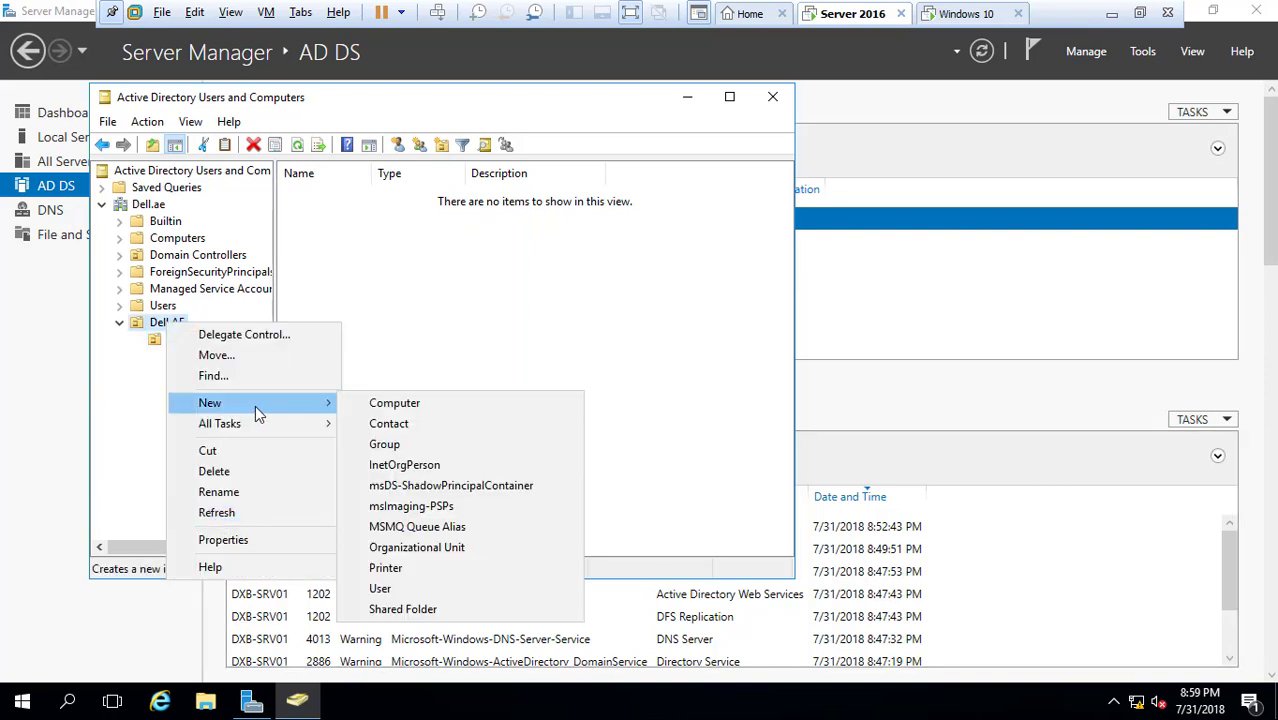
{"action": "left_click", "coordinate": [385, 547]}
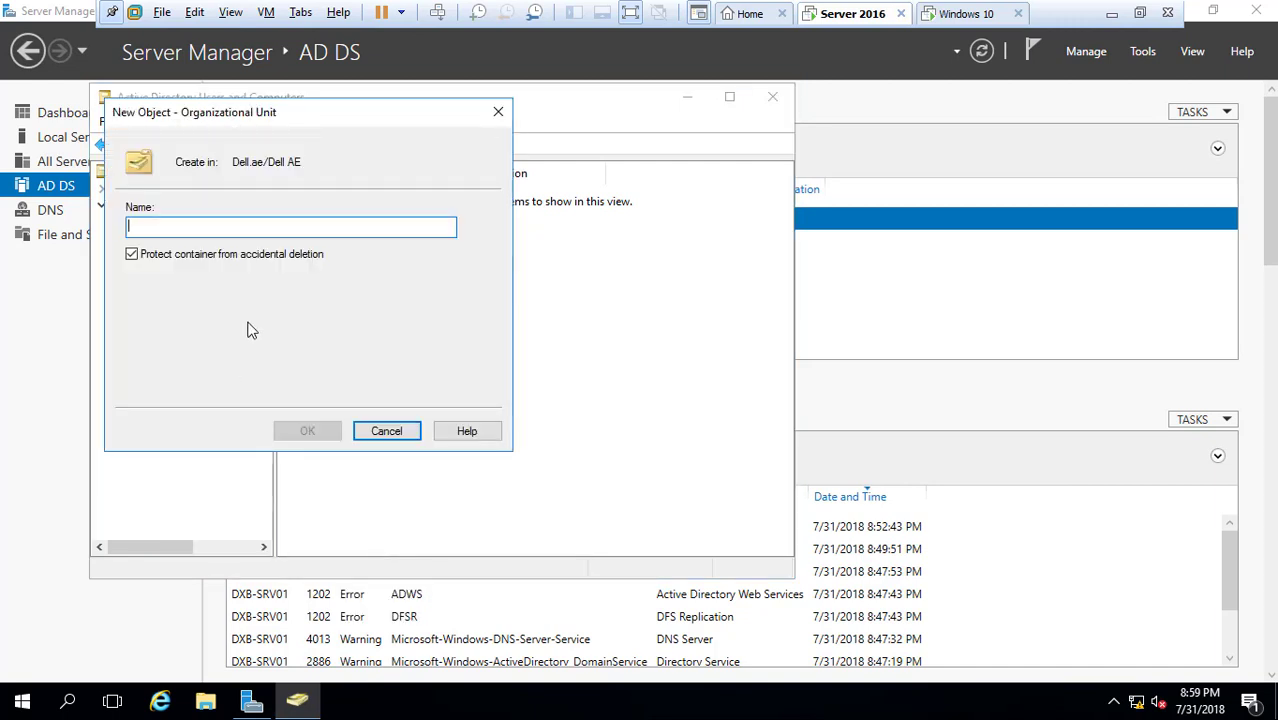
{"action": "type", "text": "Support"}
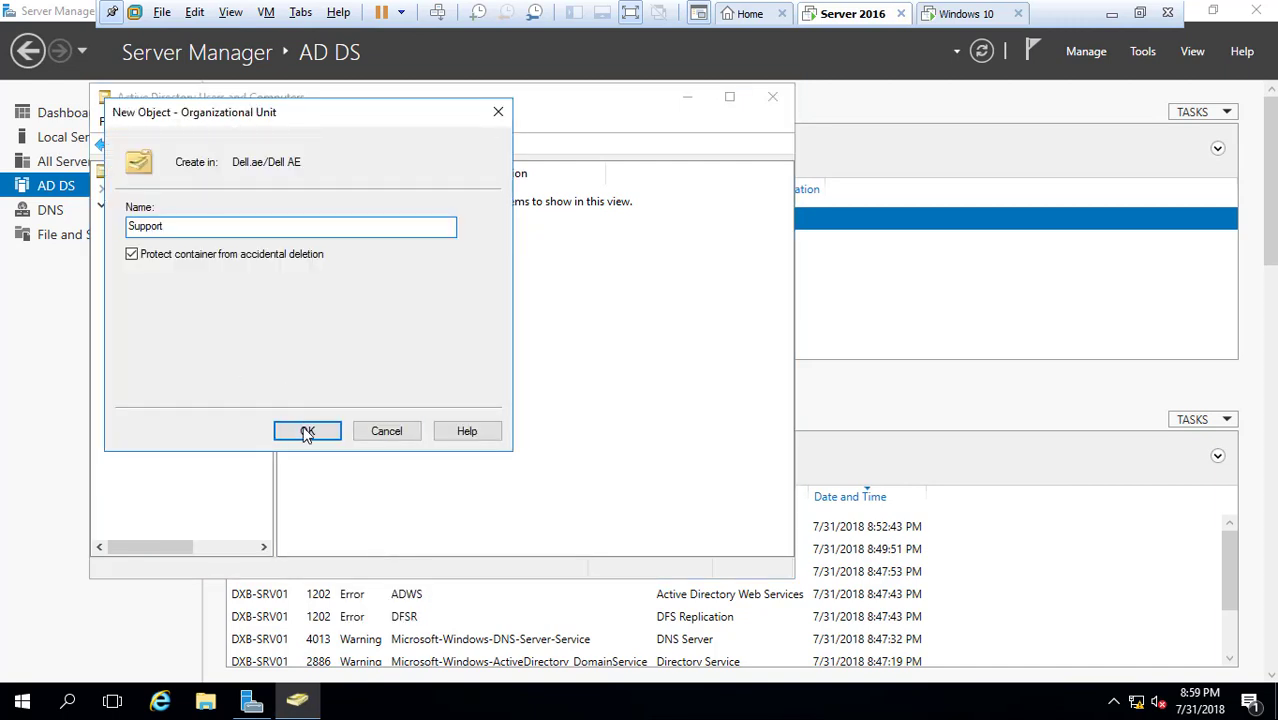
{"action": "left_click", "coordinate": [307, 432]}
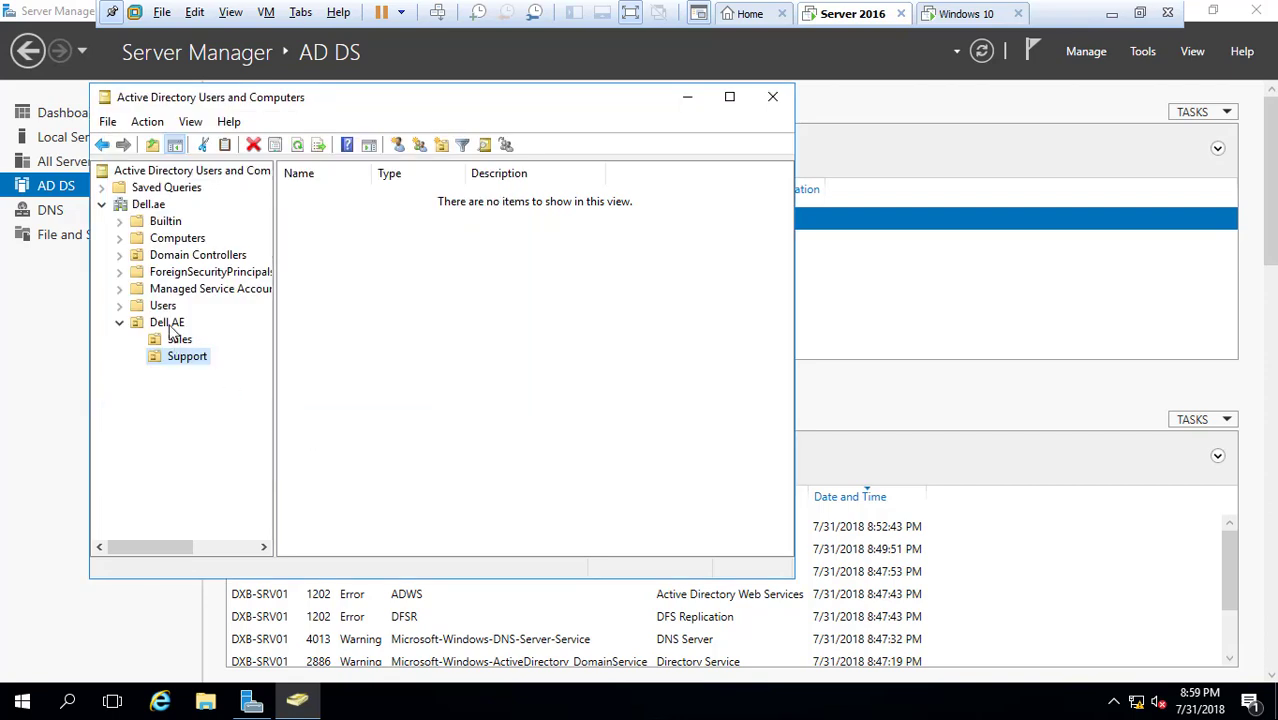
Create an 'HR' organizational unit inside Dell AE
{"action": "right_click", "coordinate": [172, 325]}
{"action": "mouse_move", "coordinate": [312, 413]}
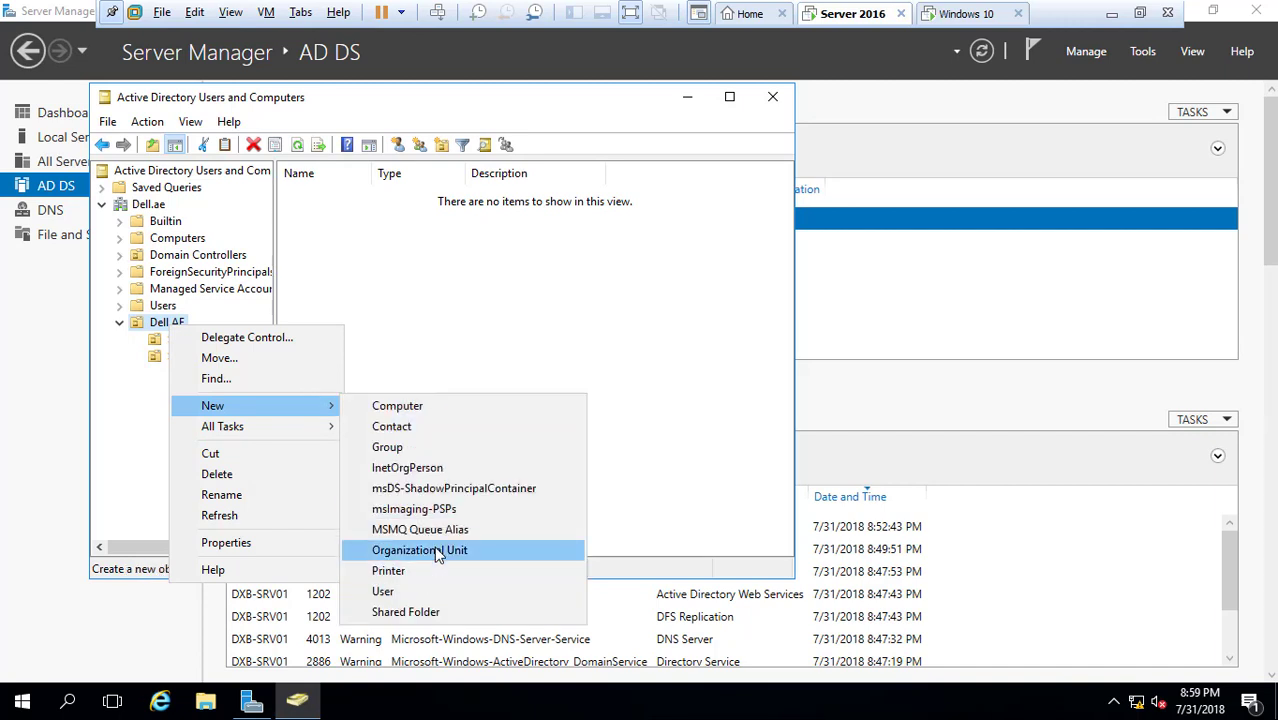
{"action": "left_click", "coordinate": [420, 550]}
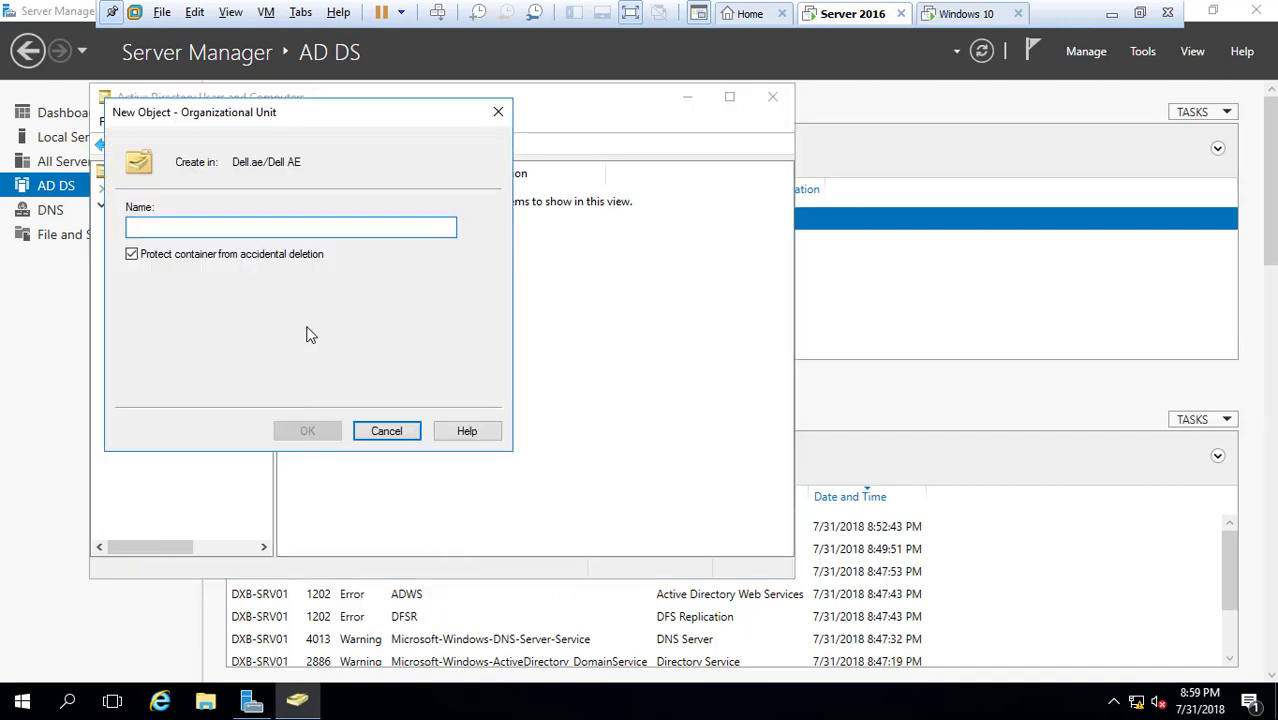
{"action": "type", "text": "HR"}
{"action": "left_click", "coordinate": [326, 431]}
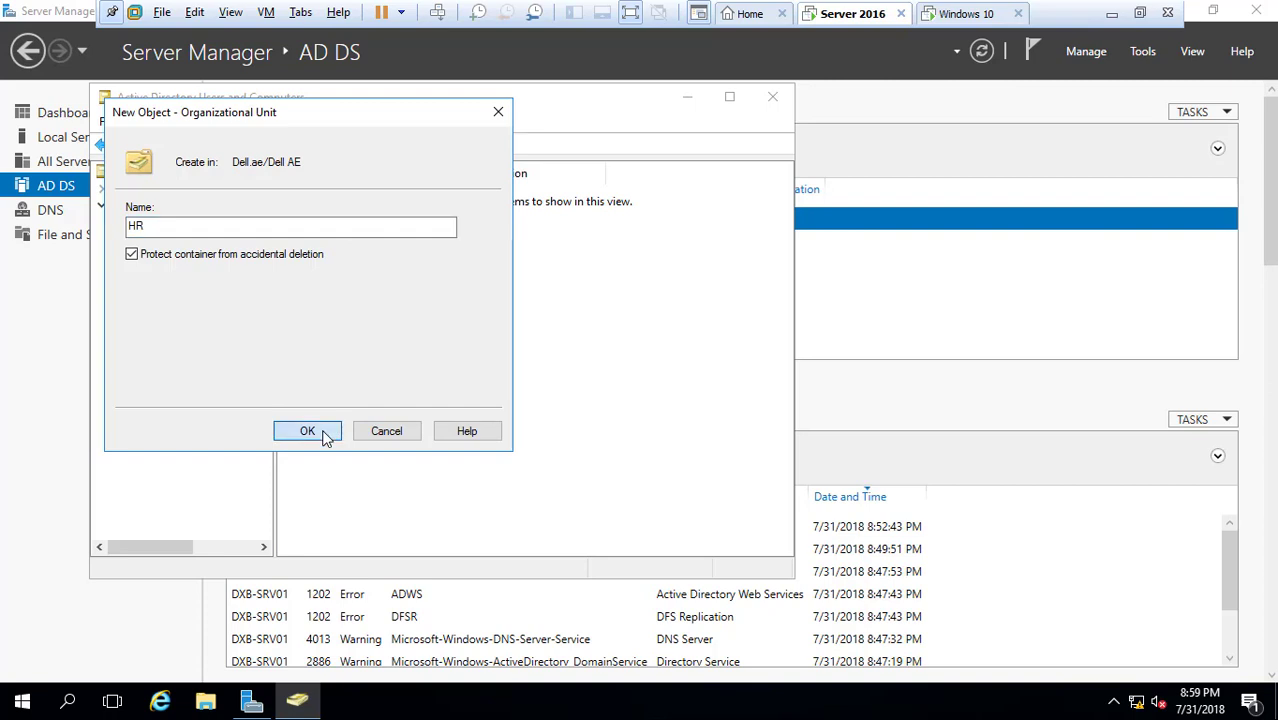
Create an 'Admins' organizational unit inside Dell AE, correcting the name before confirming
{"action": "right_click", "coordinate": [180, 325]}
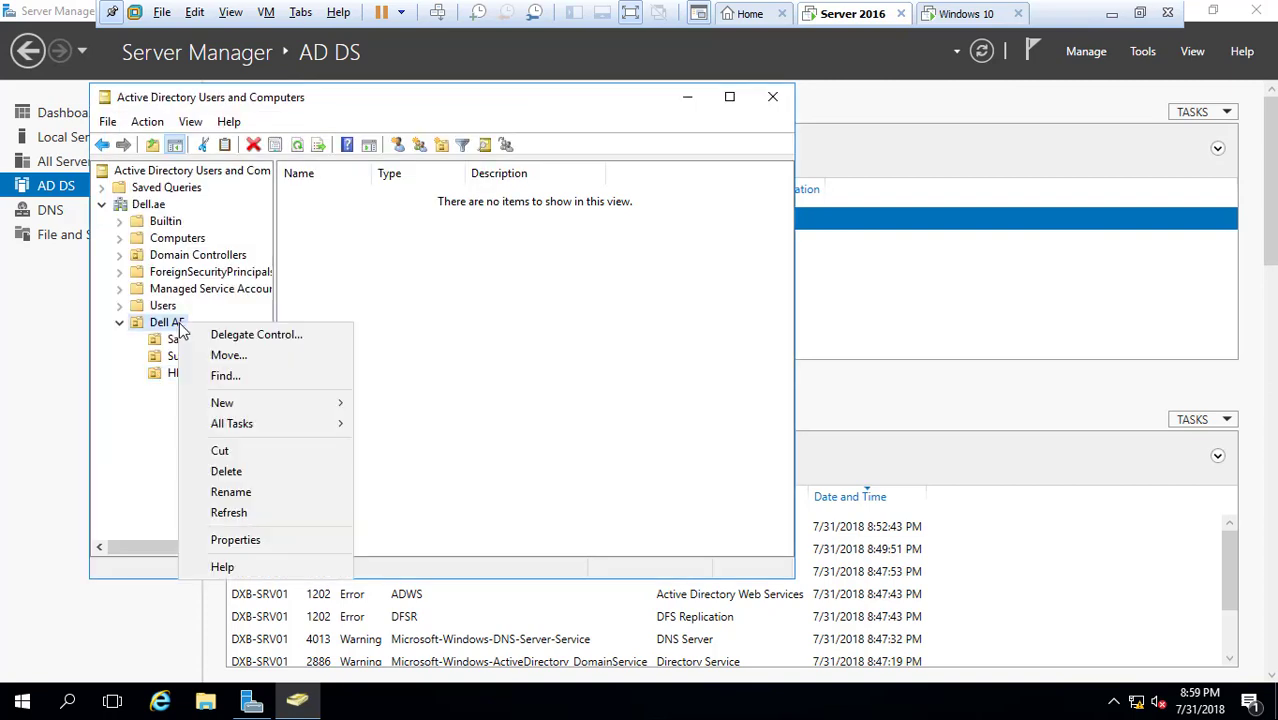
{"action": "mouse_move", "coordinate": [328, 405]}
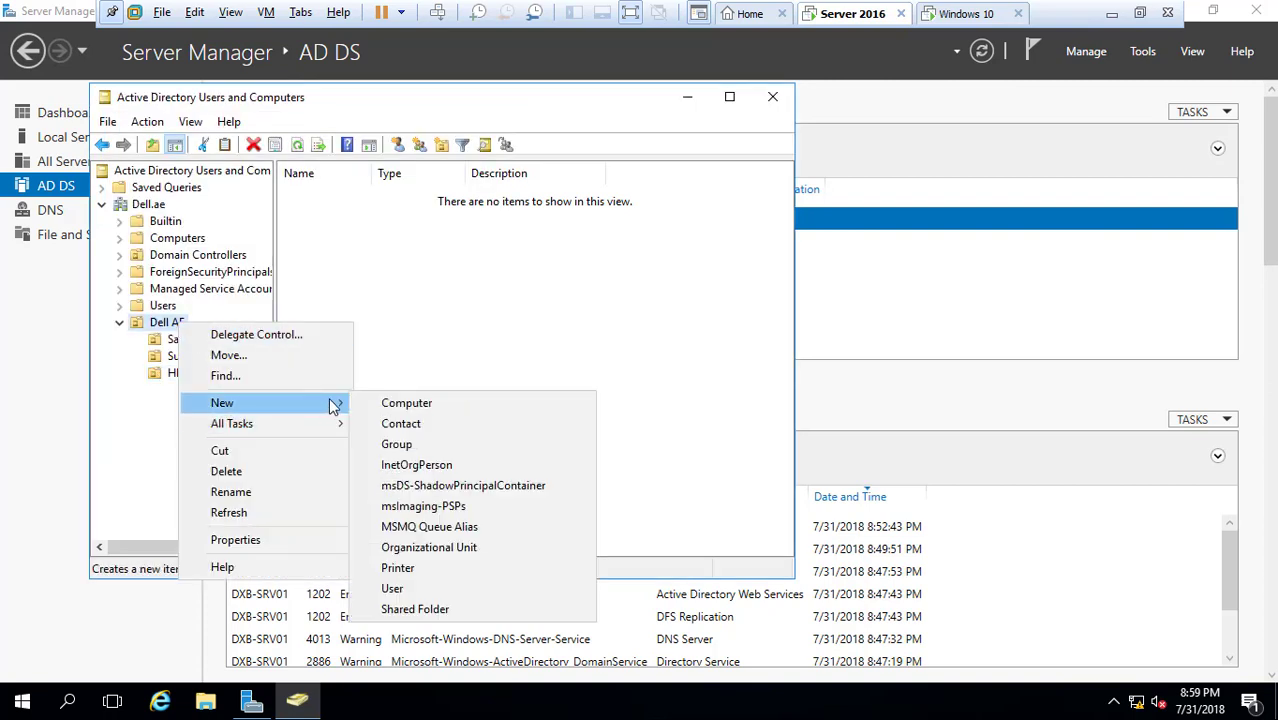
{"action": "left_click", "coordinate": [432, 545]}
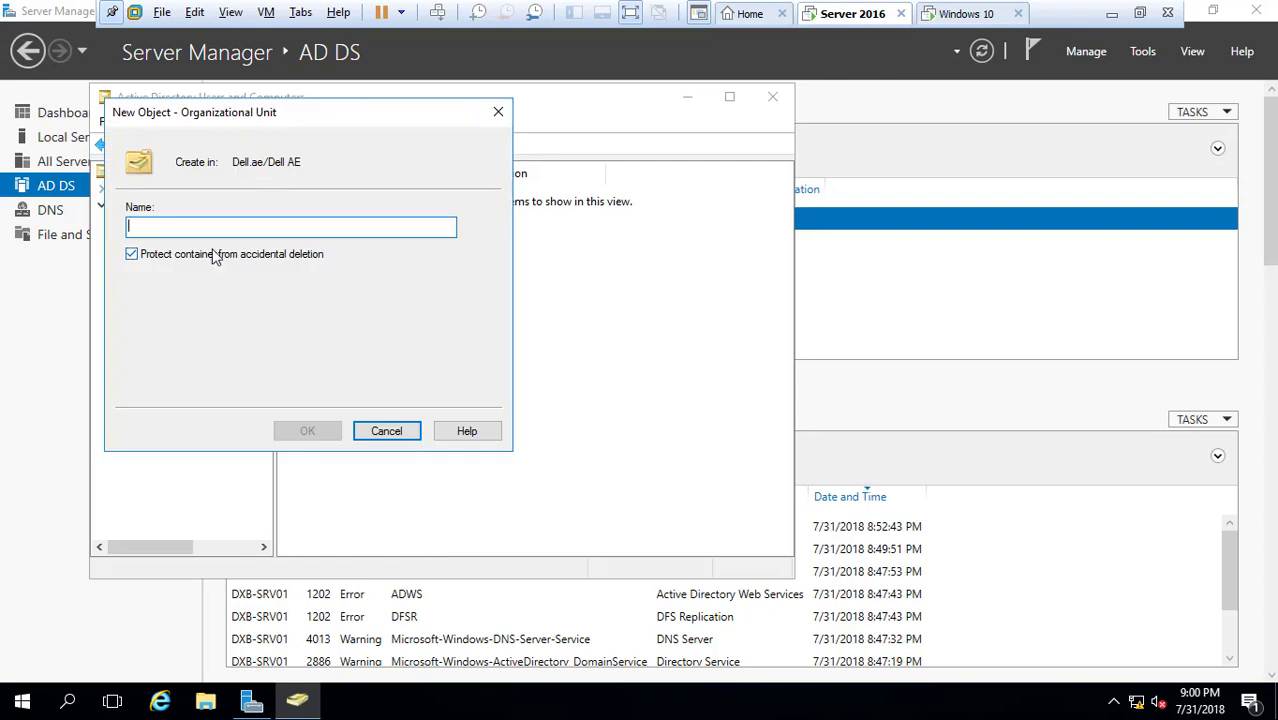
{"action": "type", "text": "Admin"}
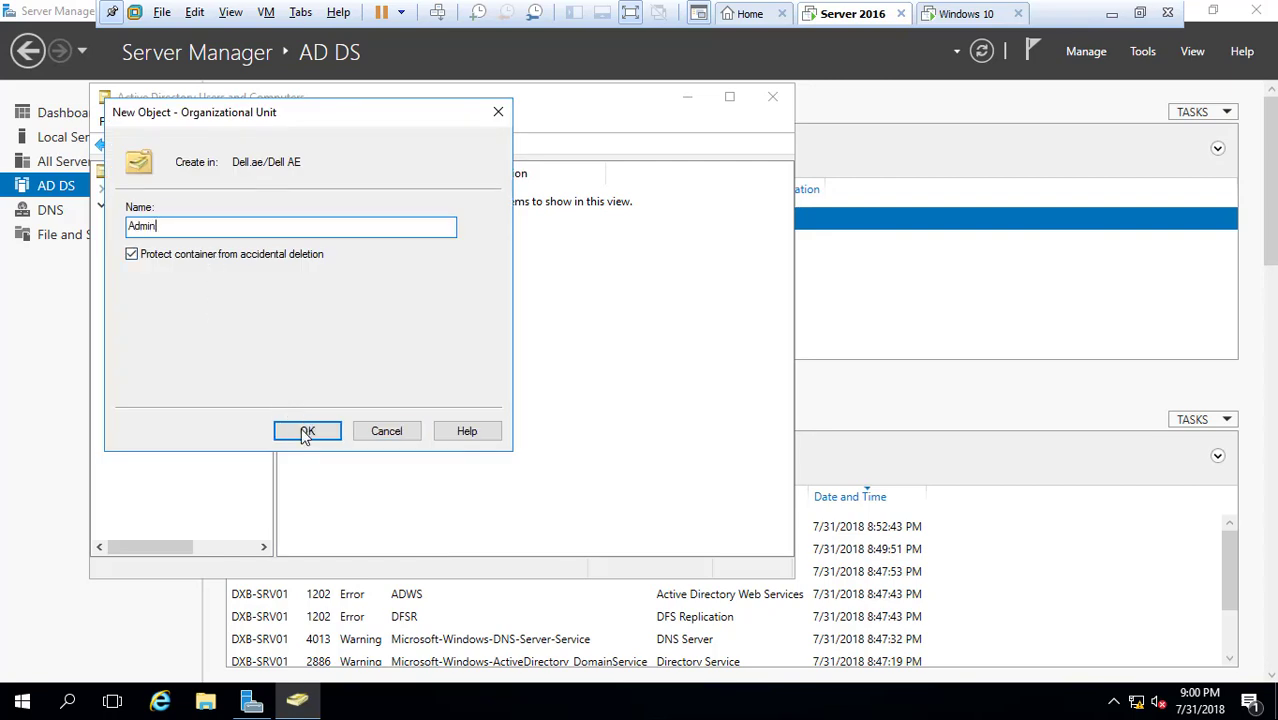
{"action": "left_click", "coordinate": [304, 430]}
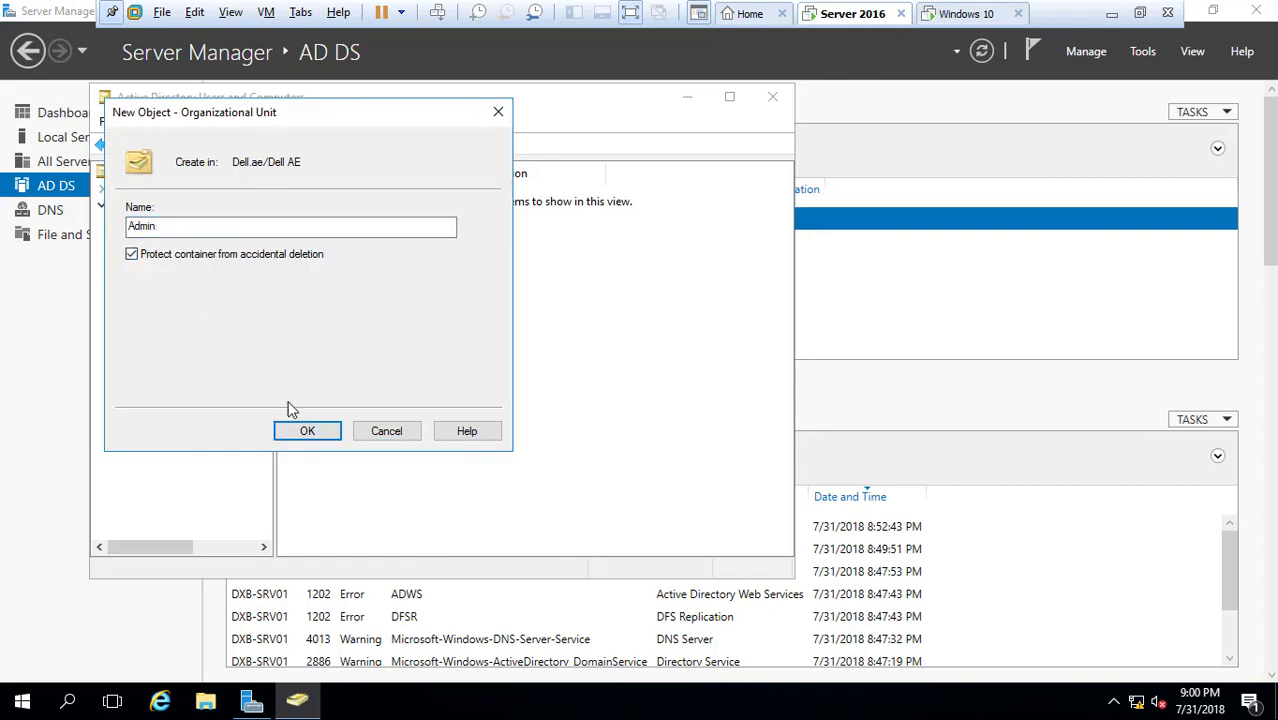
{"action": "left_click", "coordinate": [236, 230]}
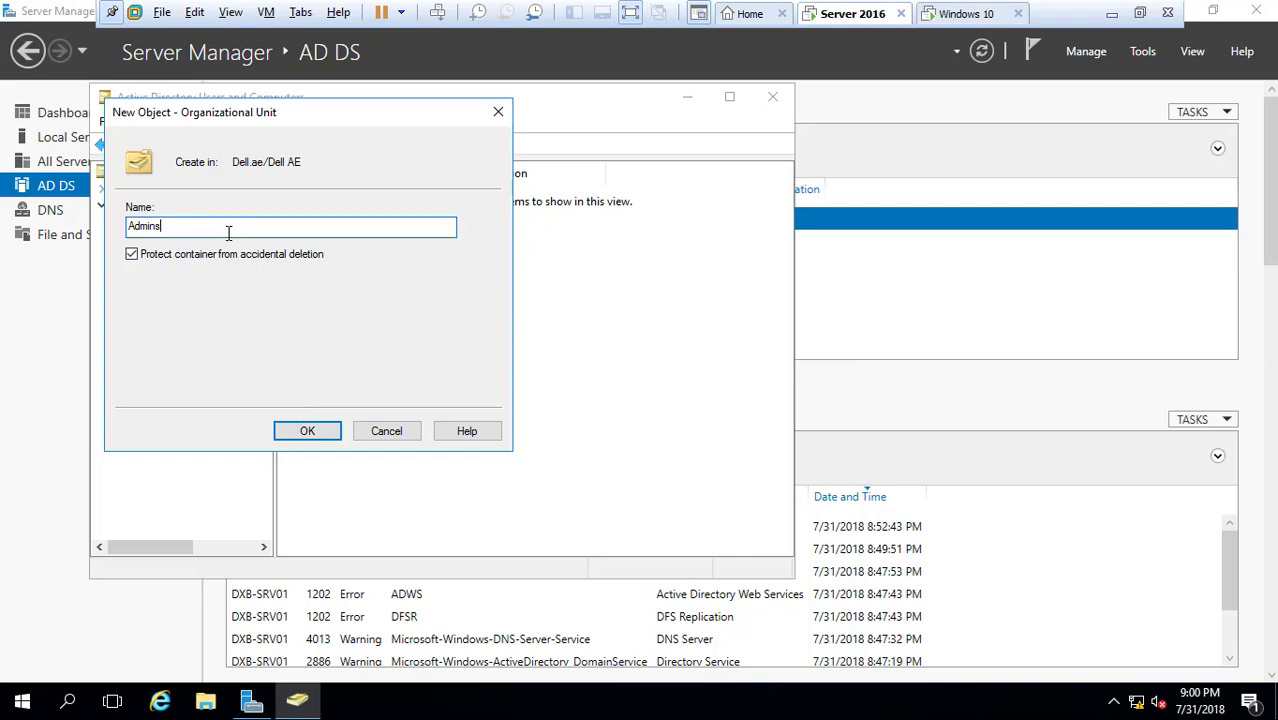
{"action": "left_click", "coordinate": [311, 433]}
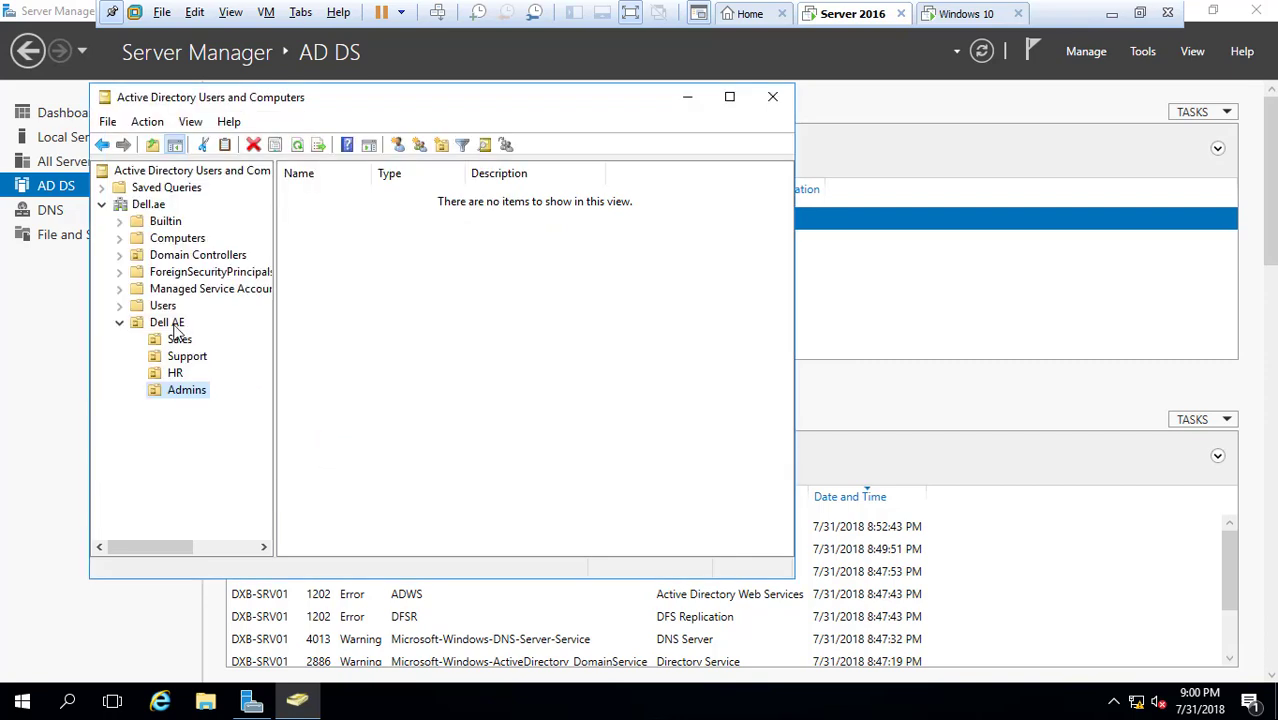
Create an 'IT' organizational unit inside Dell AE and select it
{"action": "right_click", "coordinate": [175, 328]}
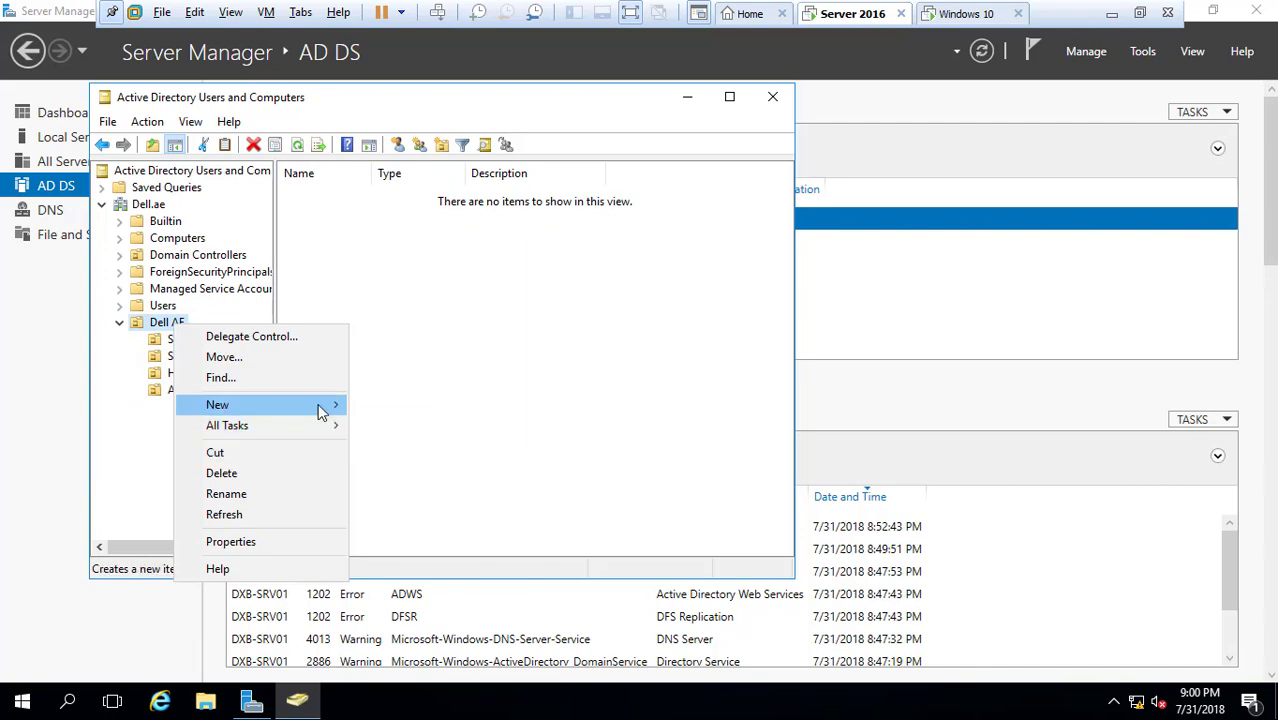
{"action": "mouse_move", "coordinate": [322, 412]}
{"action": "left_click", "coordinate": [421, 553]}
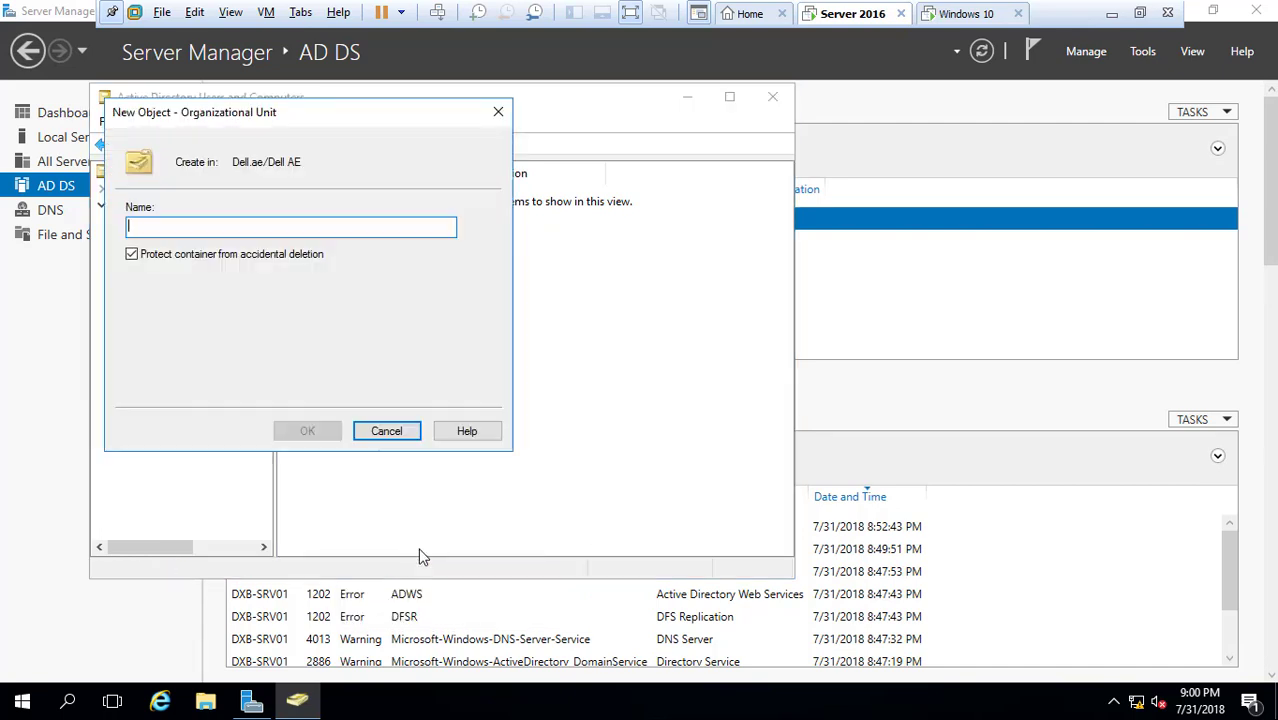
{"action": "type", "text": "IT"}
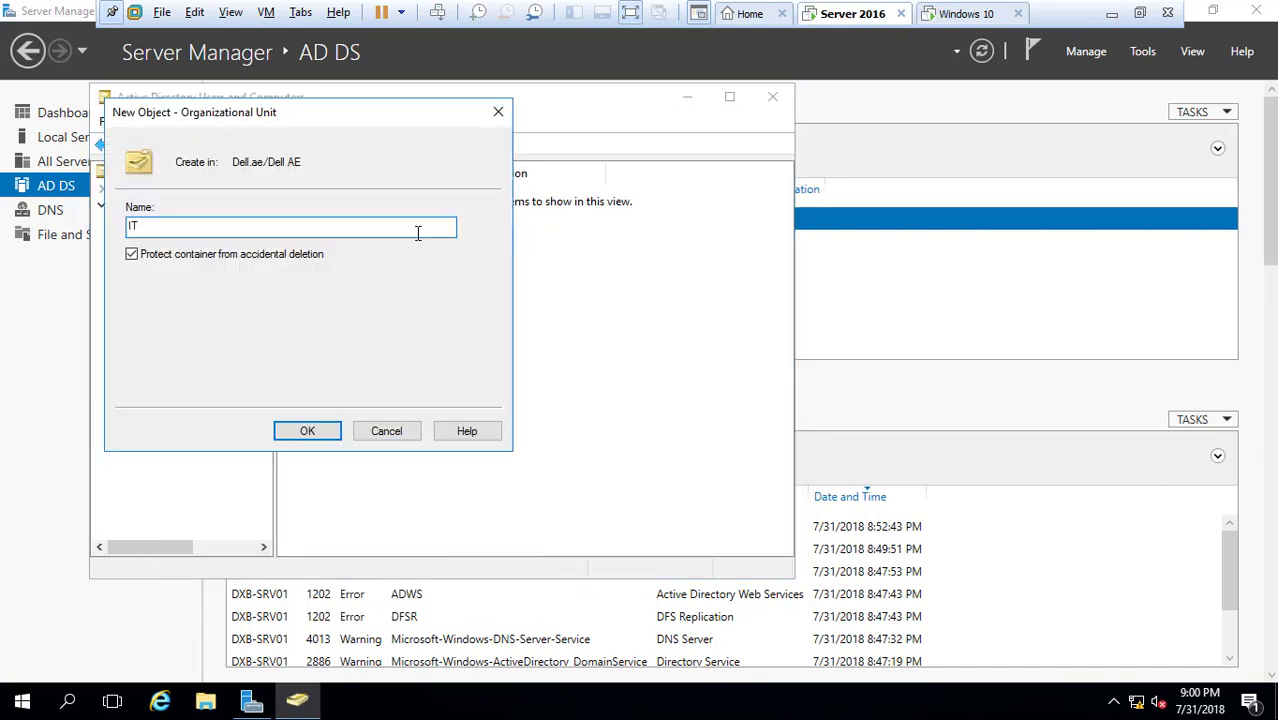
{"action": "left_click", "coordinate": [308, 431]}
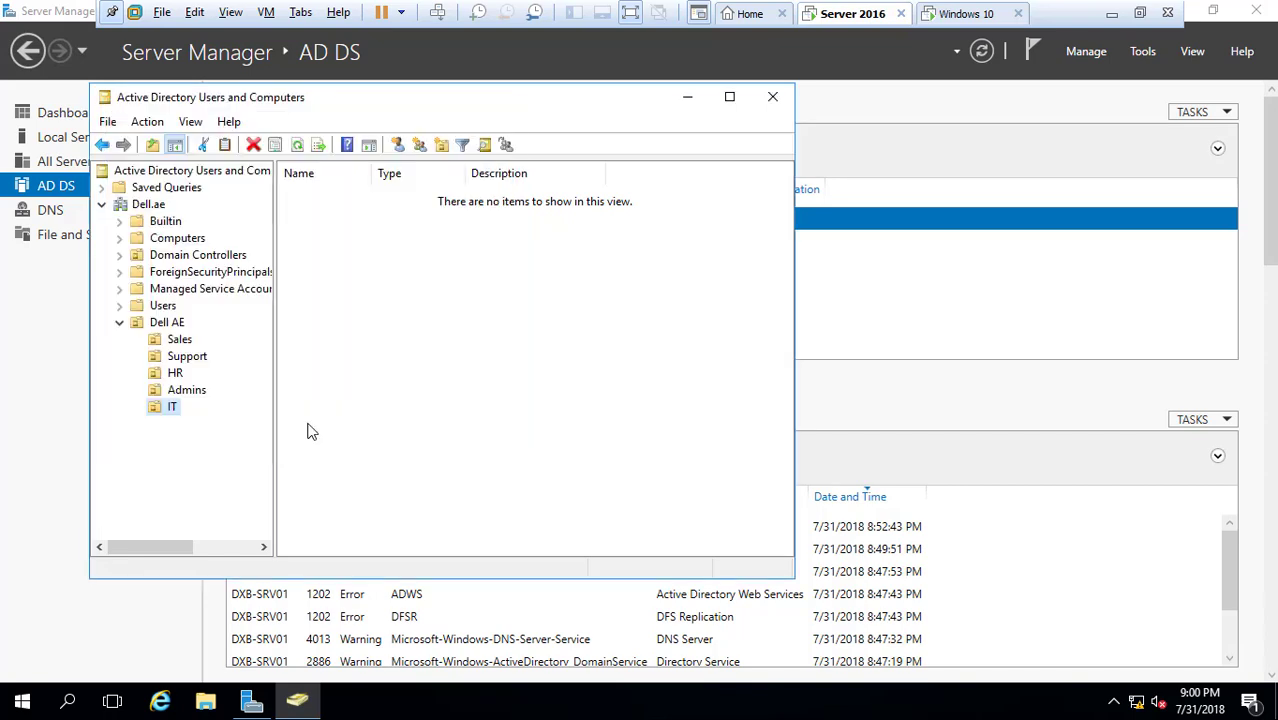
{"action": "left_click", "coordinate": [181, 342]}
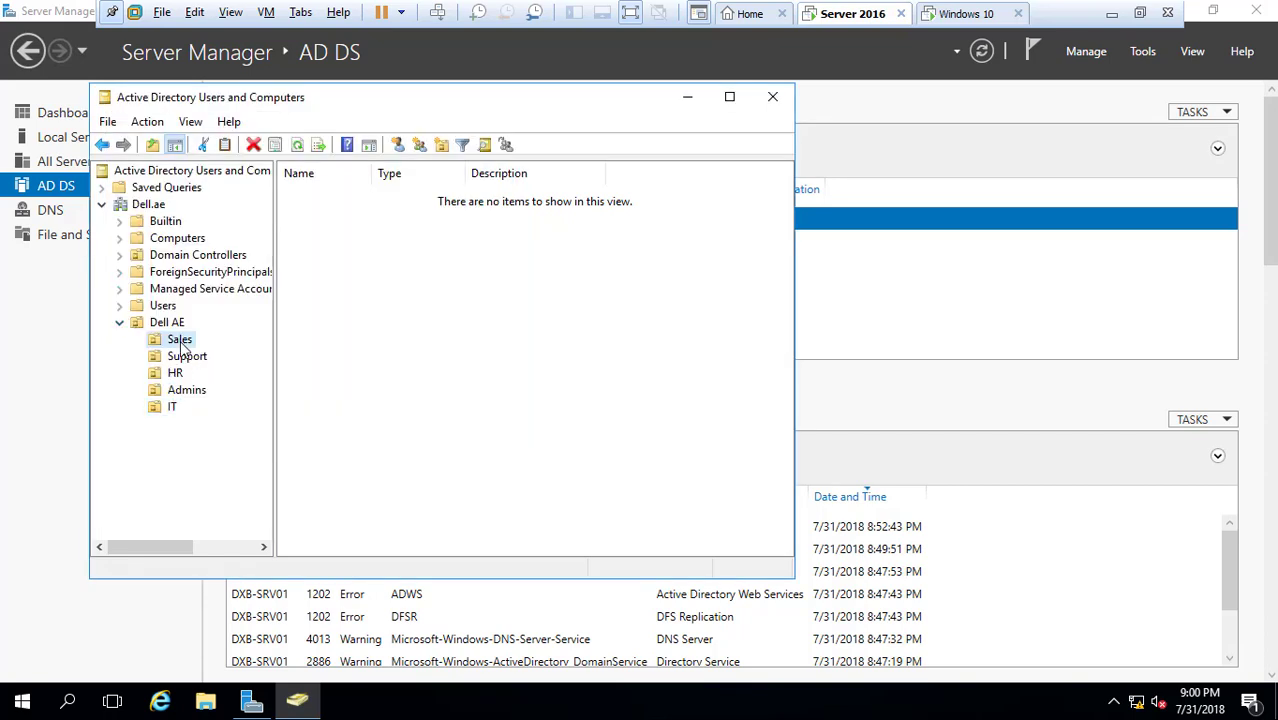
{"action": "left_click", "coordinate": [172, 406]}
Start a new user in IT, entering first name, initial, last name and logon name
{"action": "right_click", "coordinate": [172, 406]}
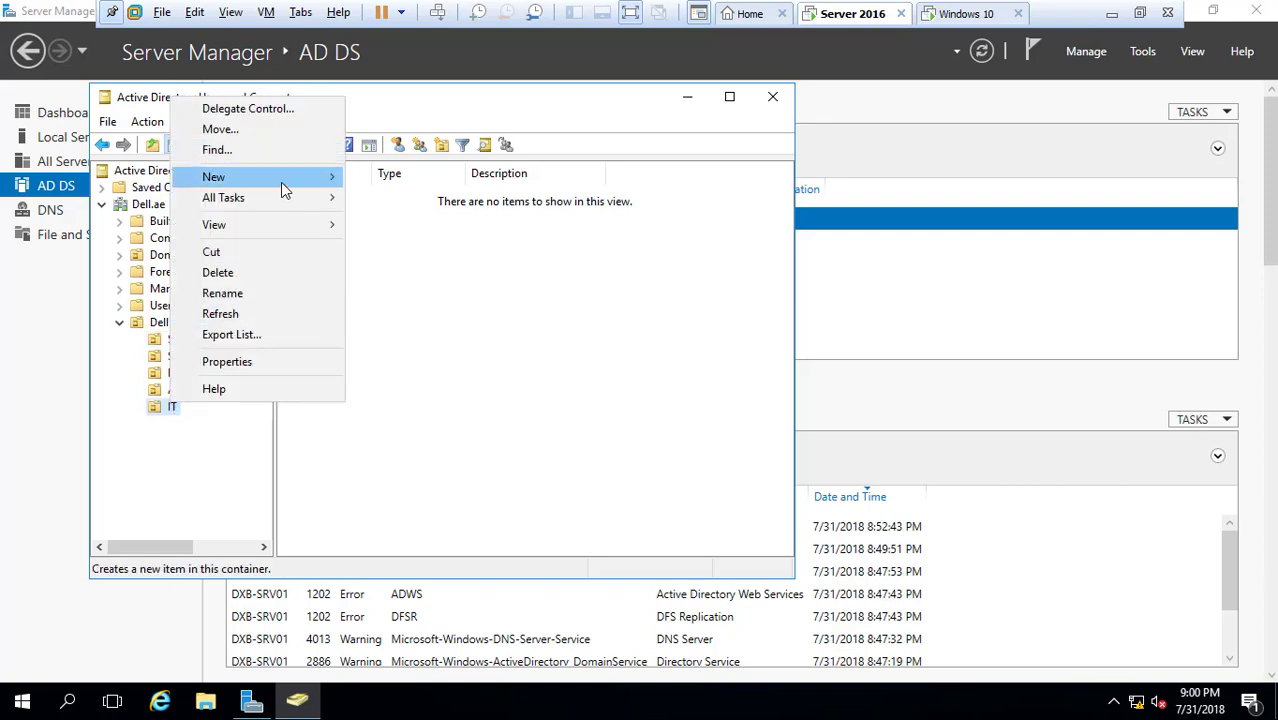
{"action": "mouse_move", "coordinate": [284, 190]}
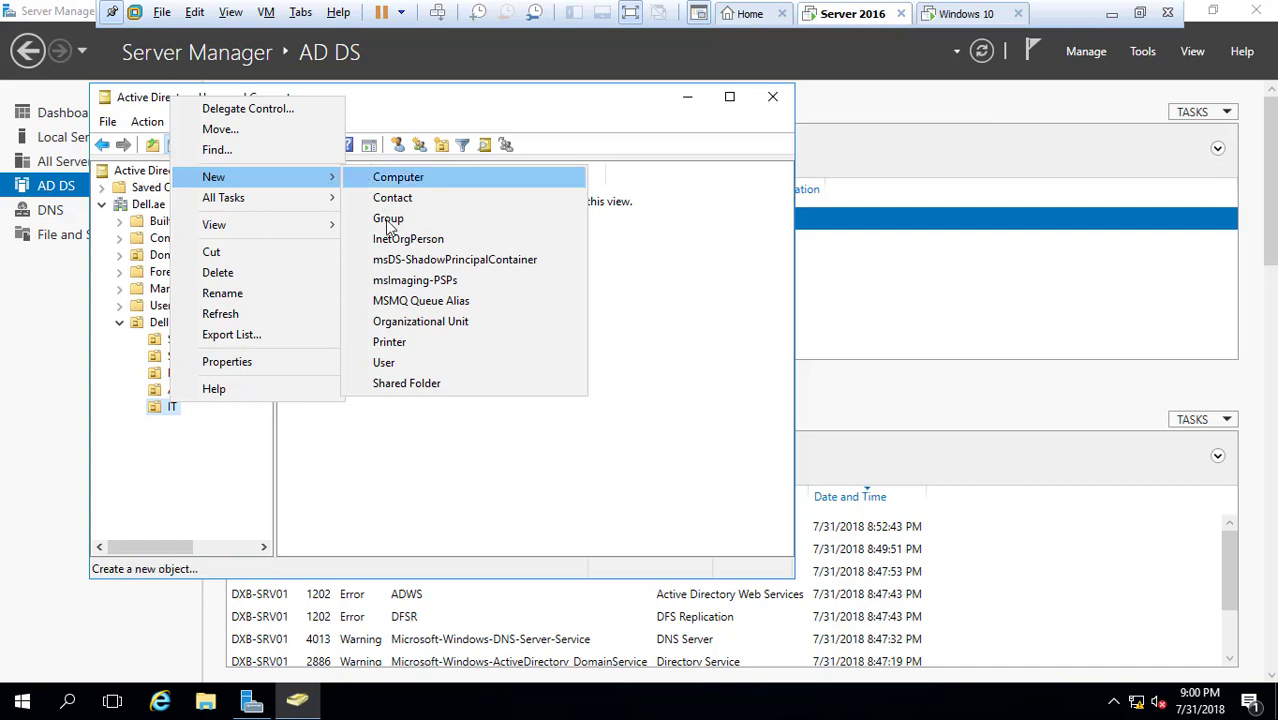
{"action": "left_click", "coordinate": [386, 364]}
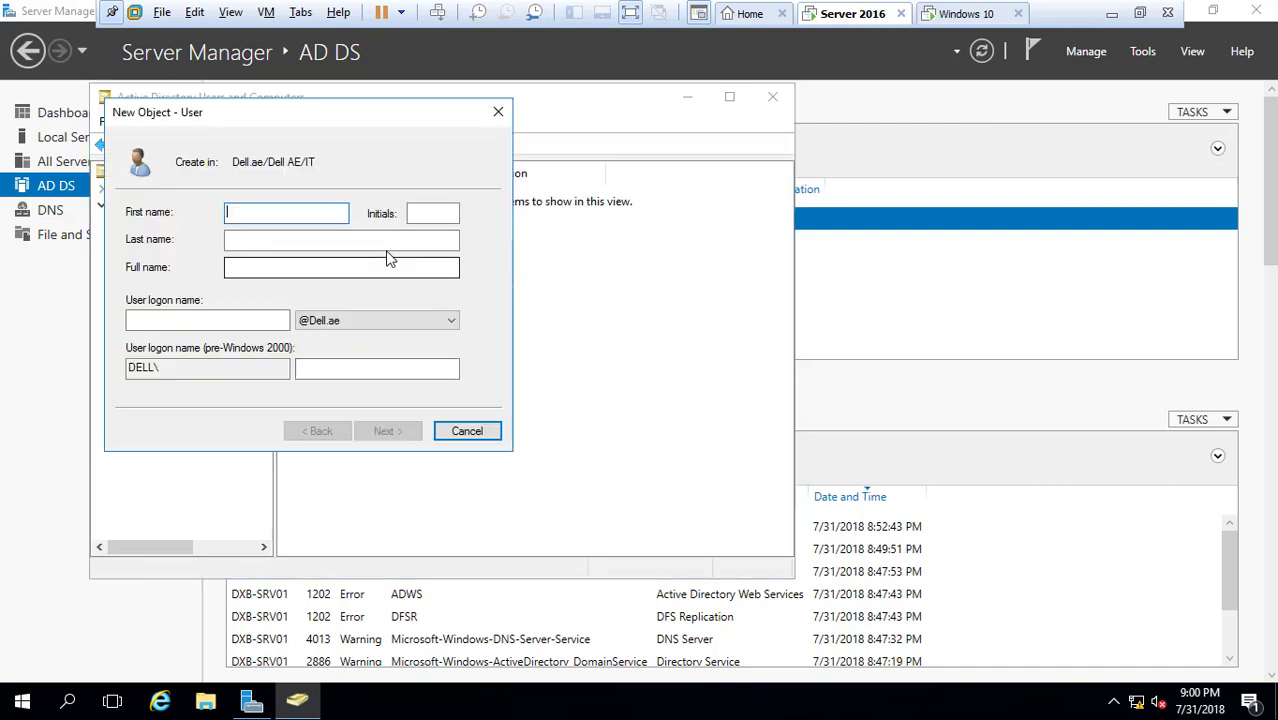
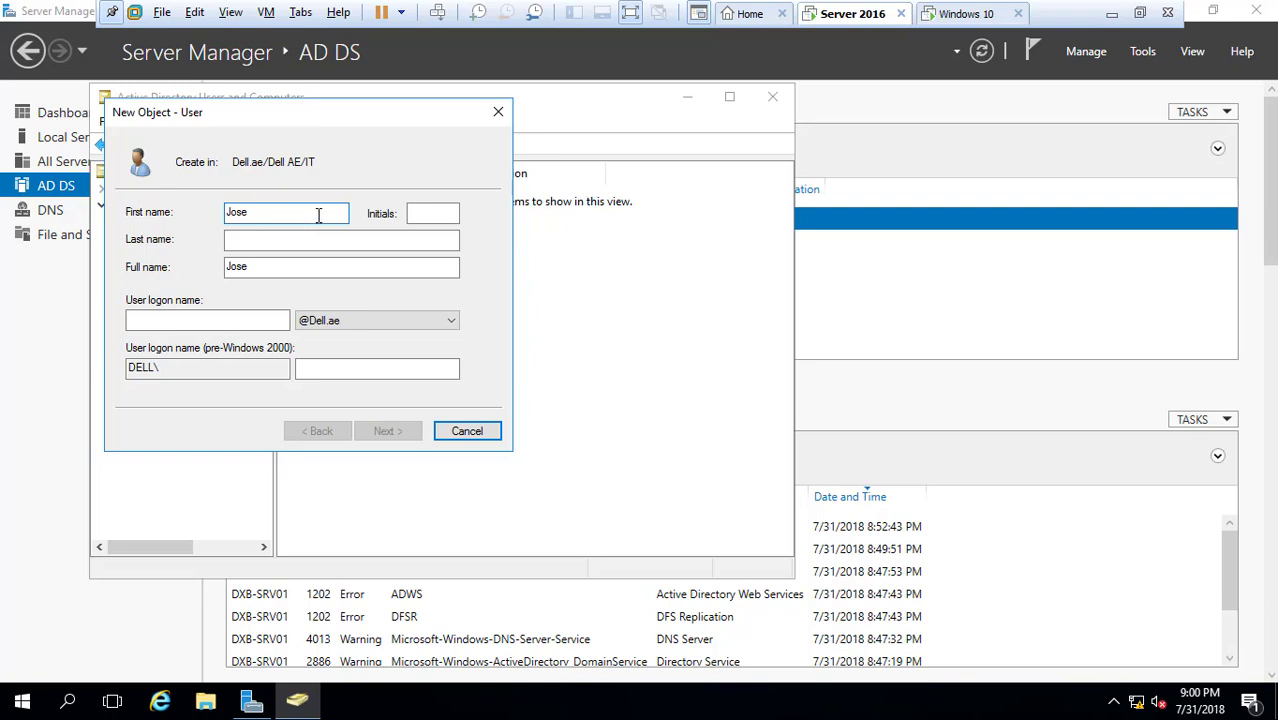
{"action": "left_click", "coordinate": [436, 216]}
{"action": "type", "text": "R"}
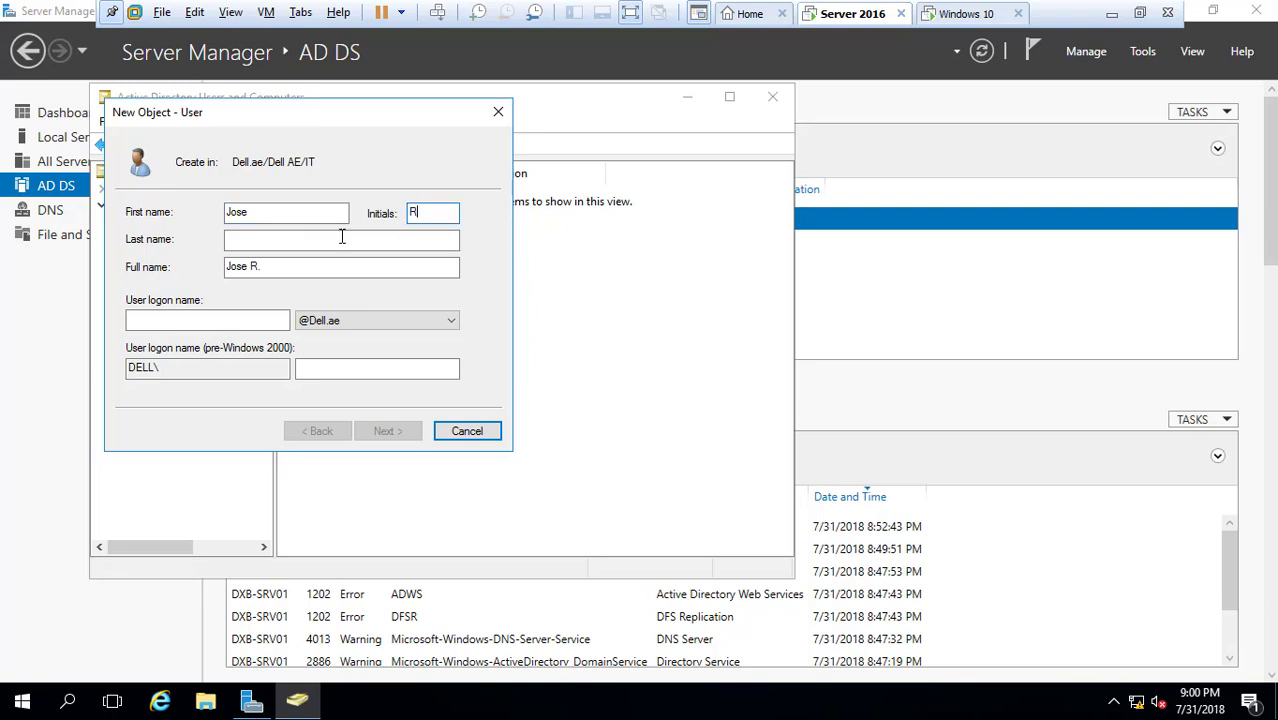
{"action": "left_click", "coordinate": [340, 238]}
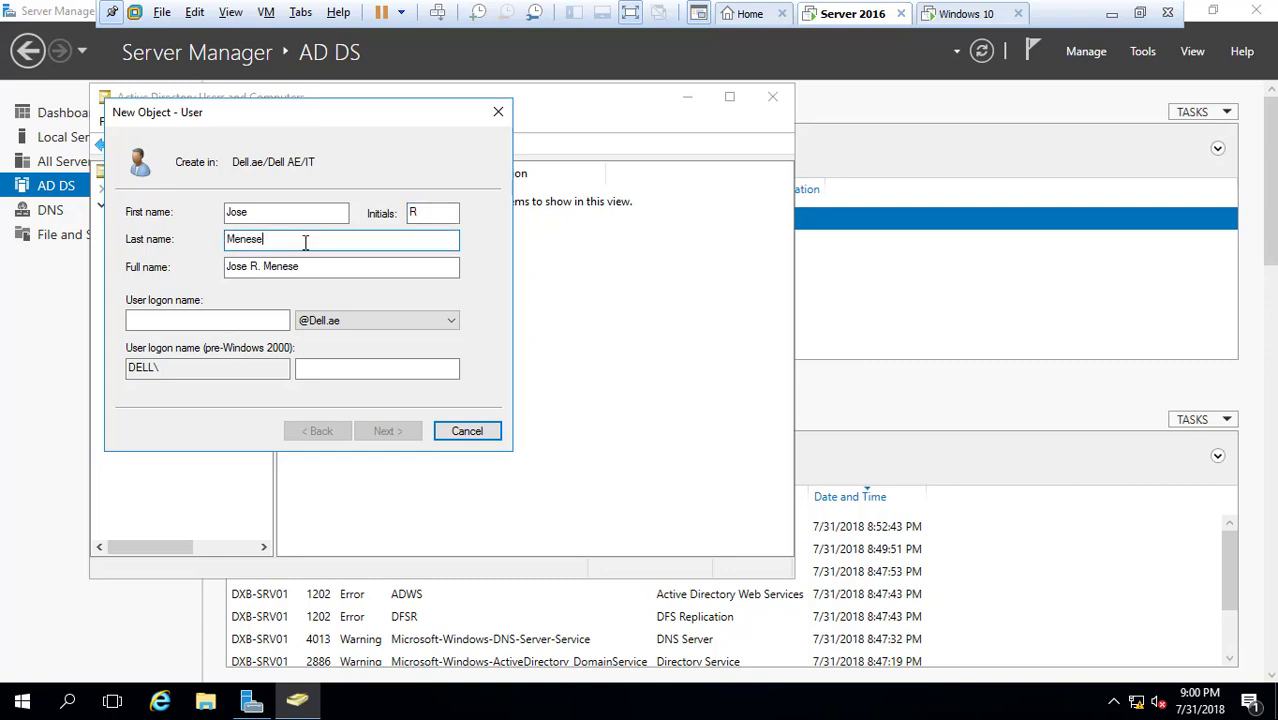
{"action": "left_click", "coordinate": [236, 320]}
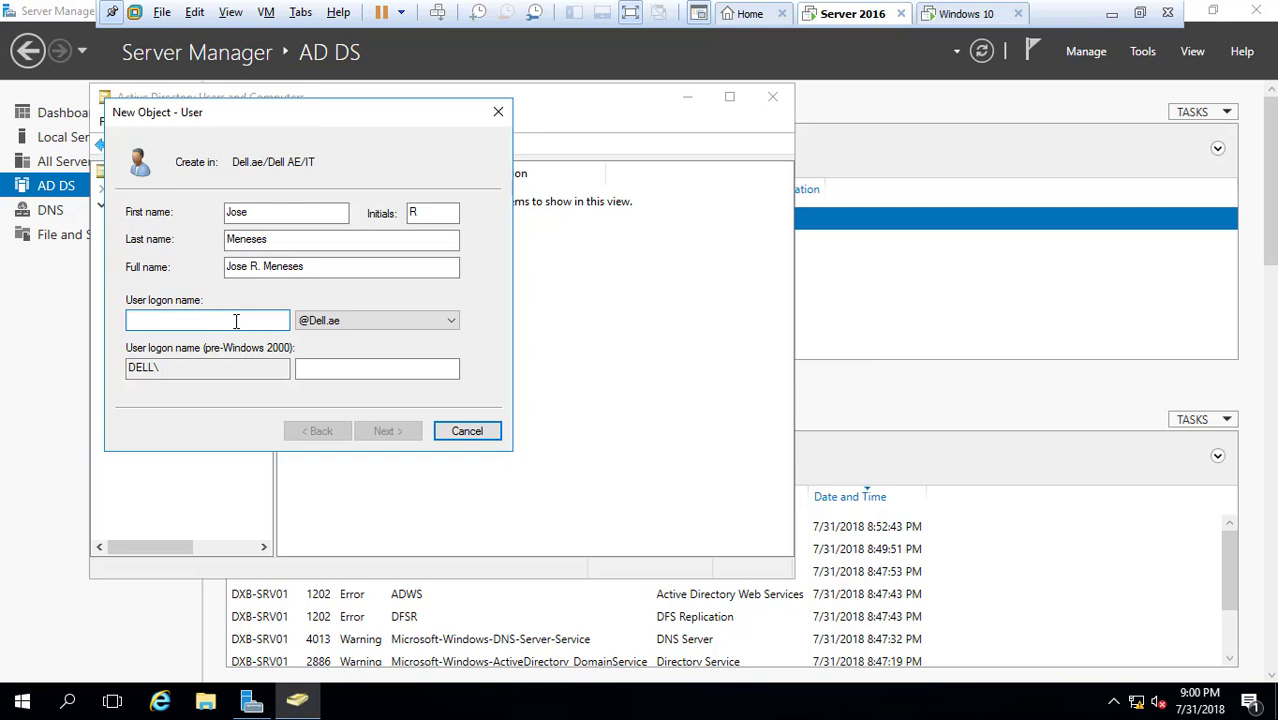
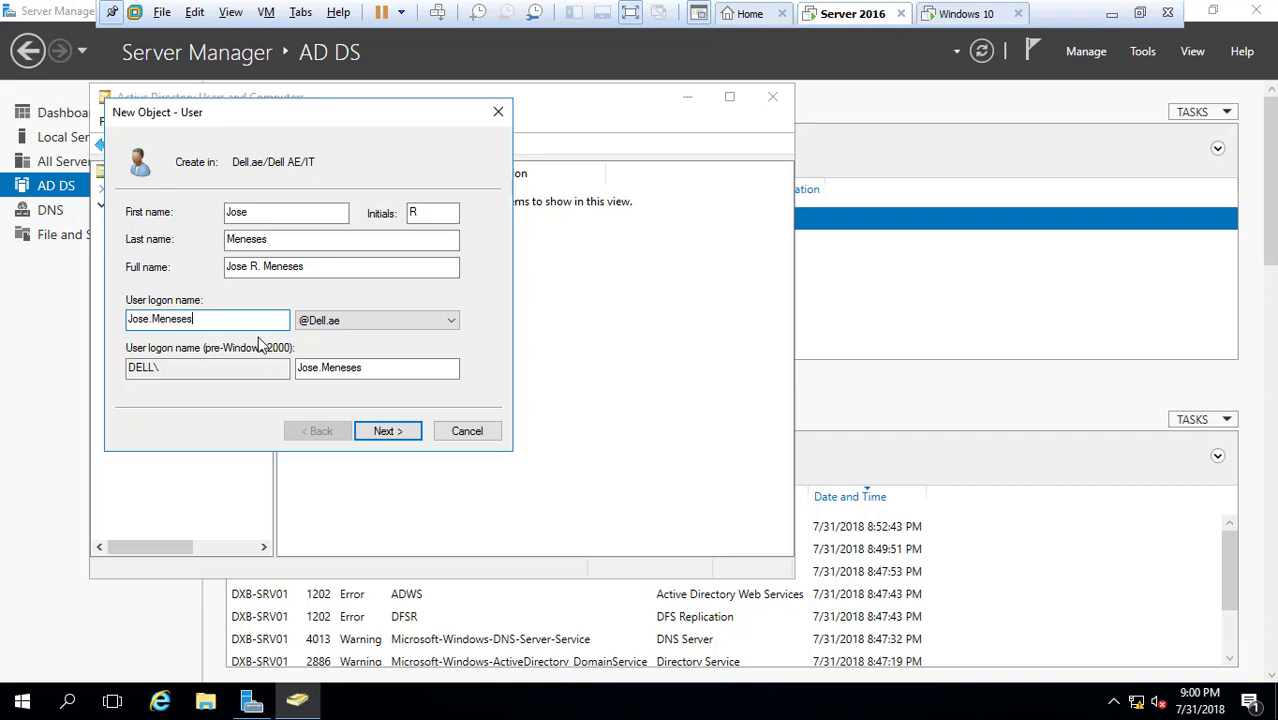
{"action": "left_click", "coordinate": [386, 433]}
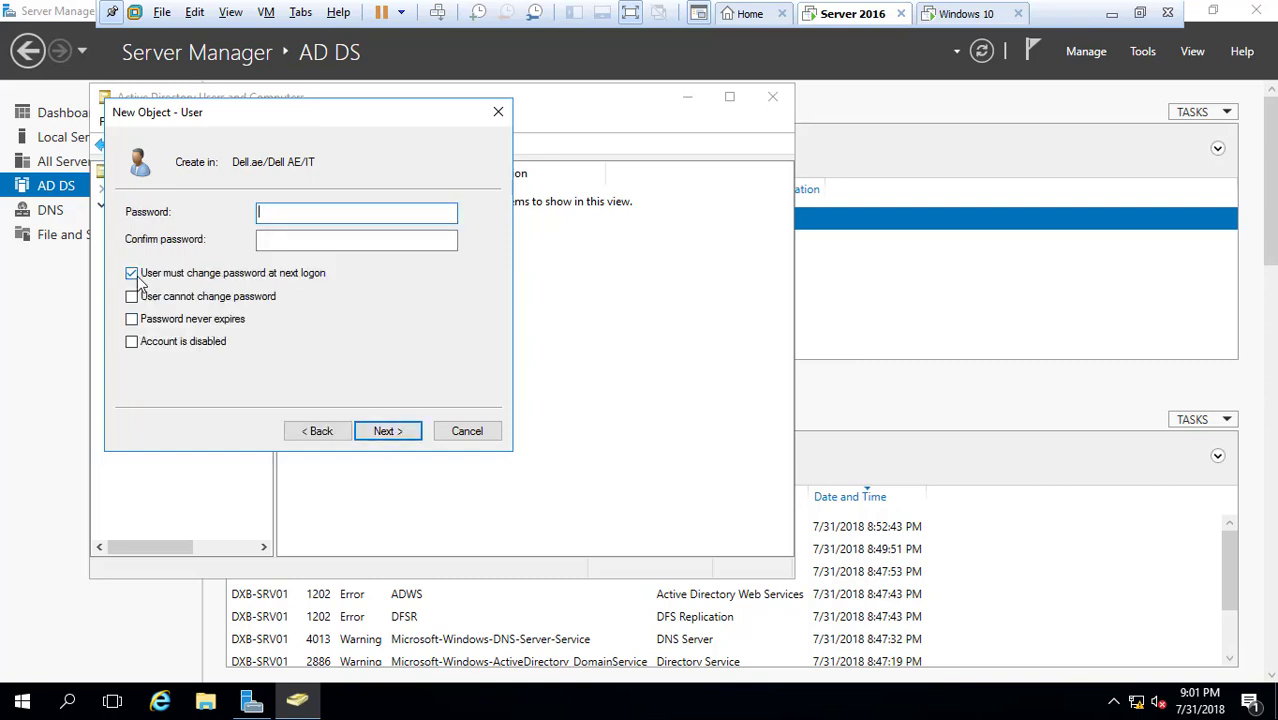
Set and confirm the user's password with 'must change at next logon' unchecked, then finish
{"action": "left_click", "coordinate": [132, 275]}
{"action": "left_click", "coordinate": [271, 213]}
{"action": "type", "text": "P@ssw0rd"}
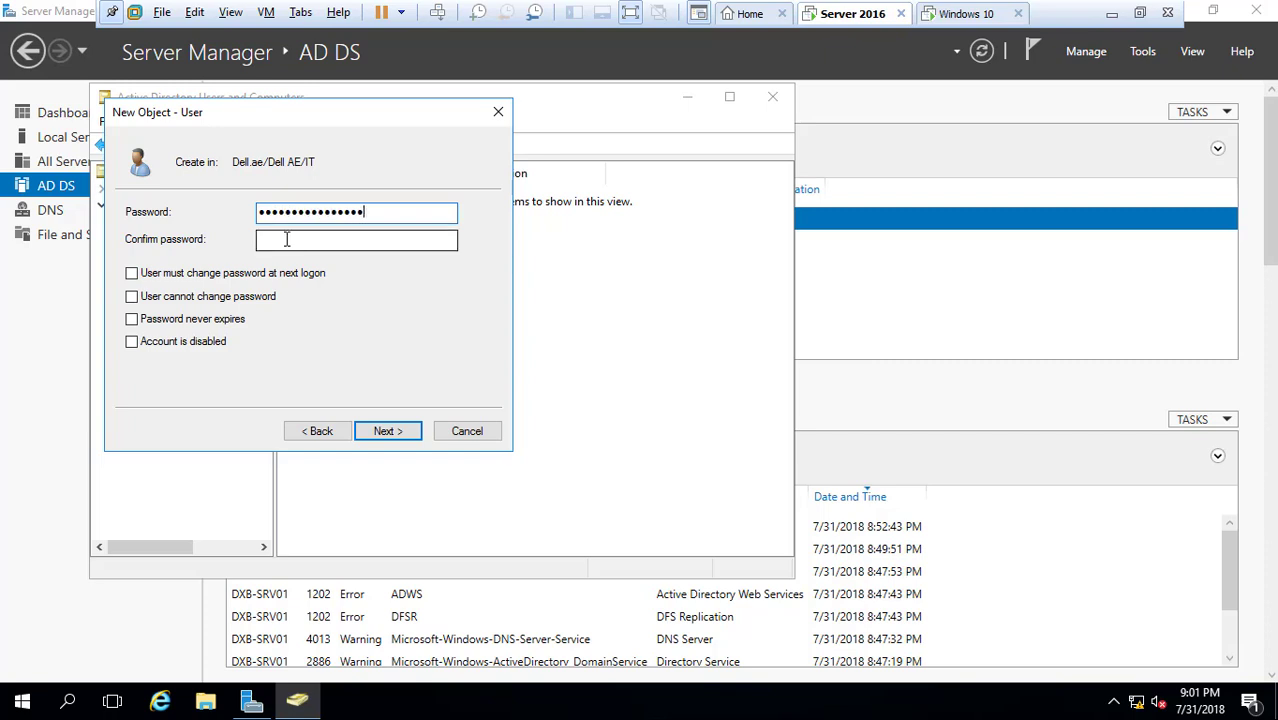
{"action": "left_click_drag", "start_coordinate": [374, 214], "coordinate": [113, 228]}
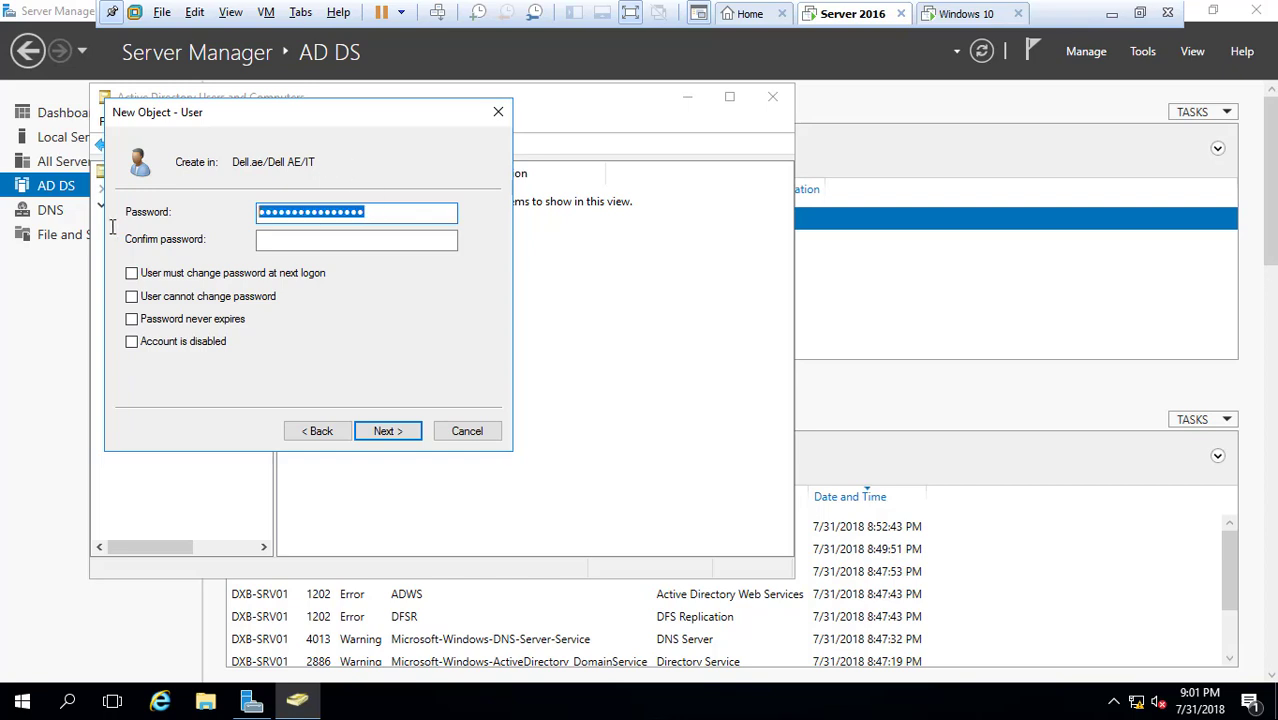
{"action": "type", "text": "P@"}
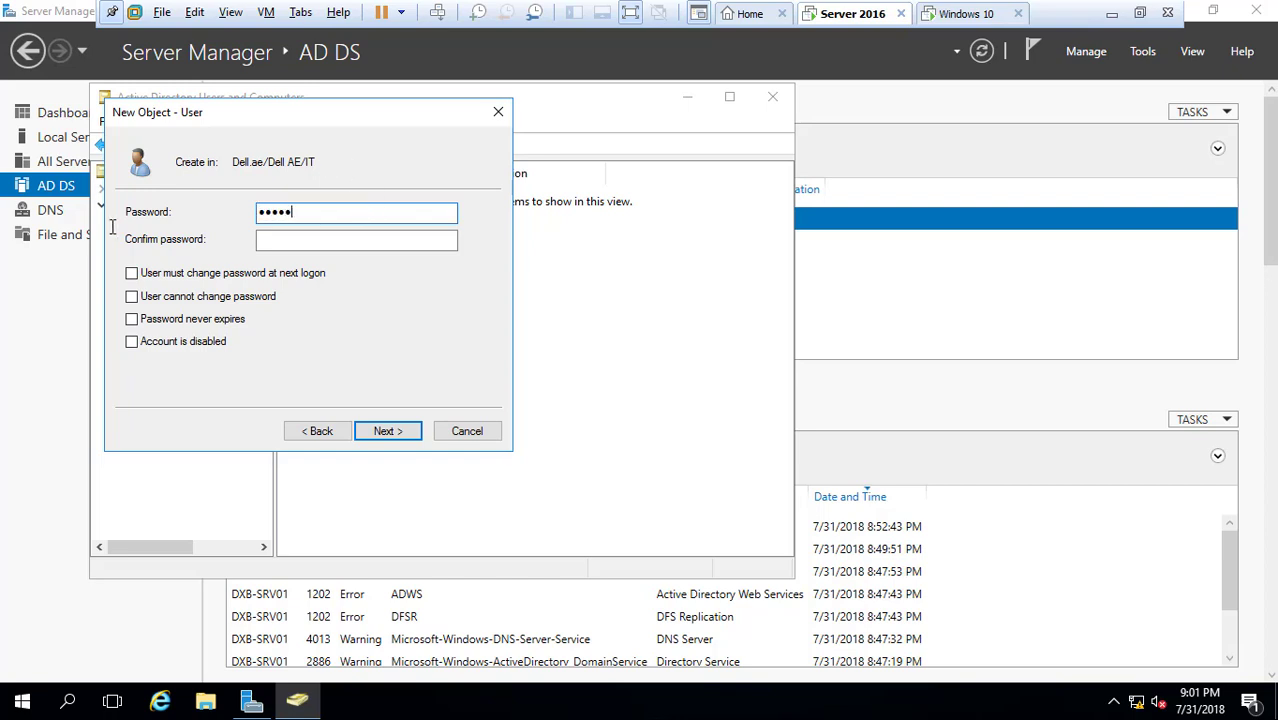
{"action": "left_click", "coordinate": [268, 242]}
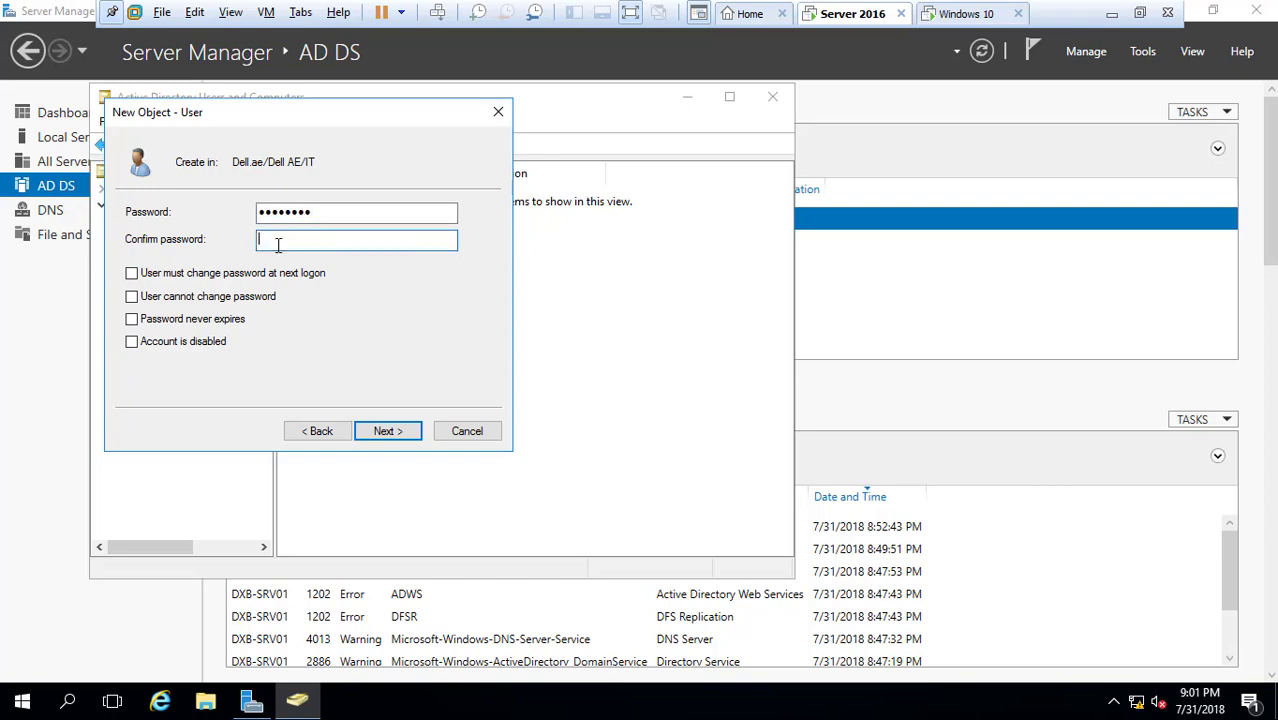
{"action": "type", "text": "P@ssw0rd"}
{"action": "left_click", "coordinate": [381, 434]}
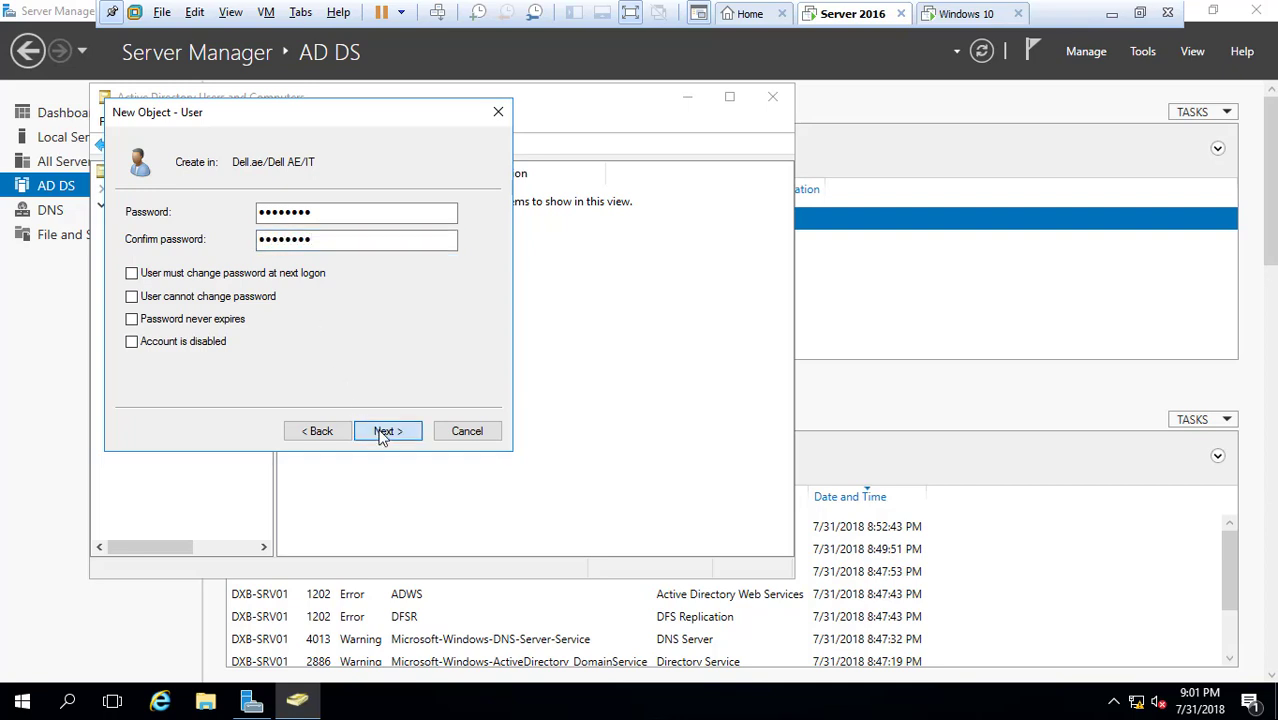
{"action": "left_click", "coordinate": [381, 434]}
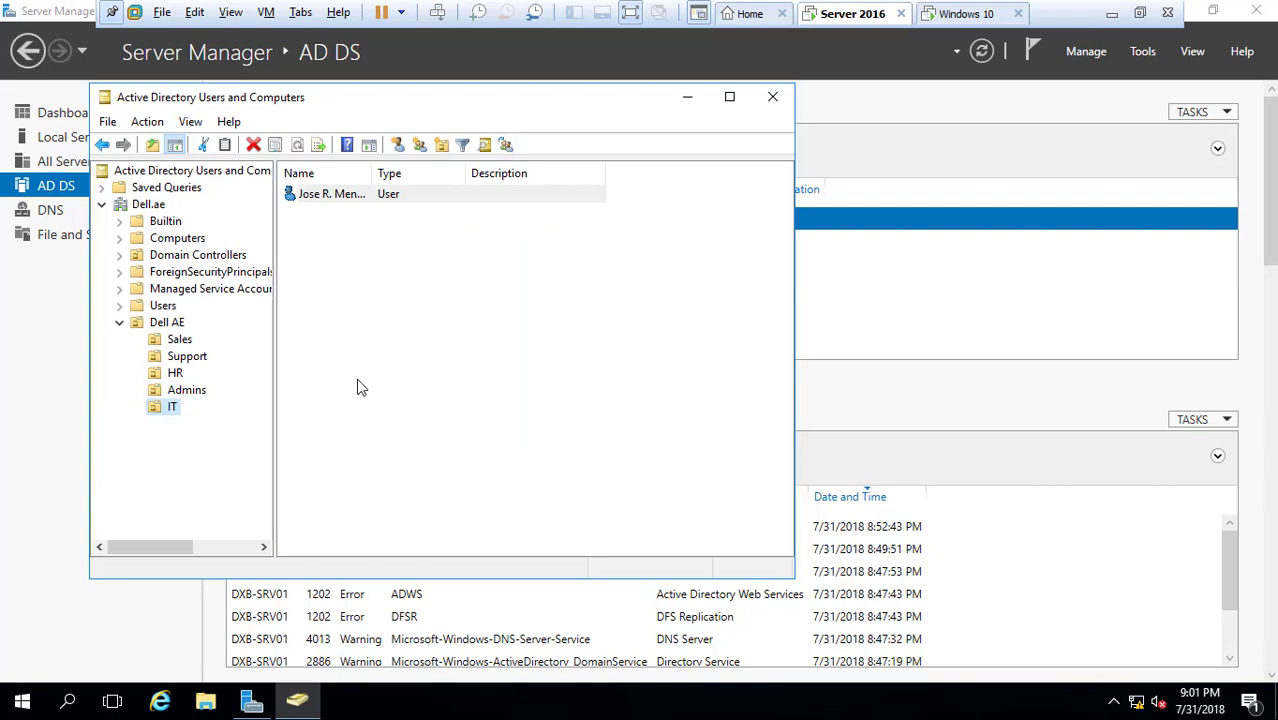
Review the new user's Account tab in Properties, then switch to the Windows 10 VM
{"action": "right_click", "coordinate": [322, 200]}
{"action": "key", "text": "Escape"}
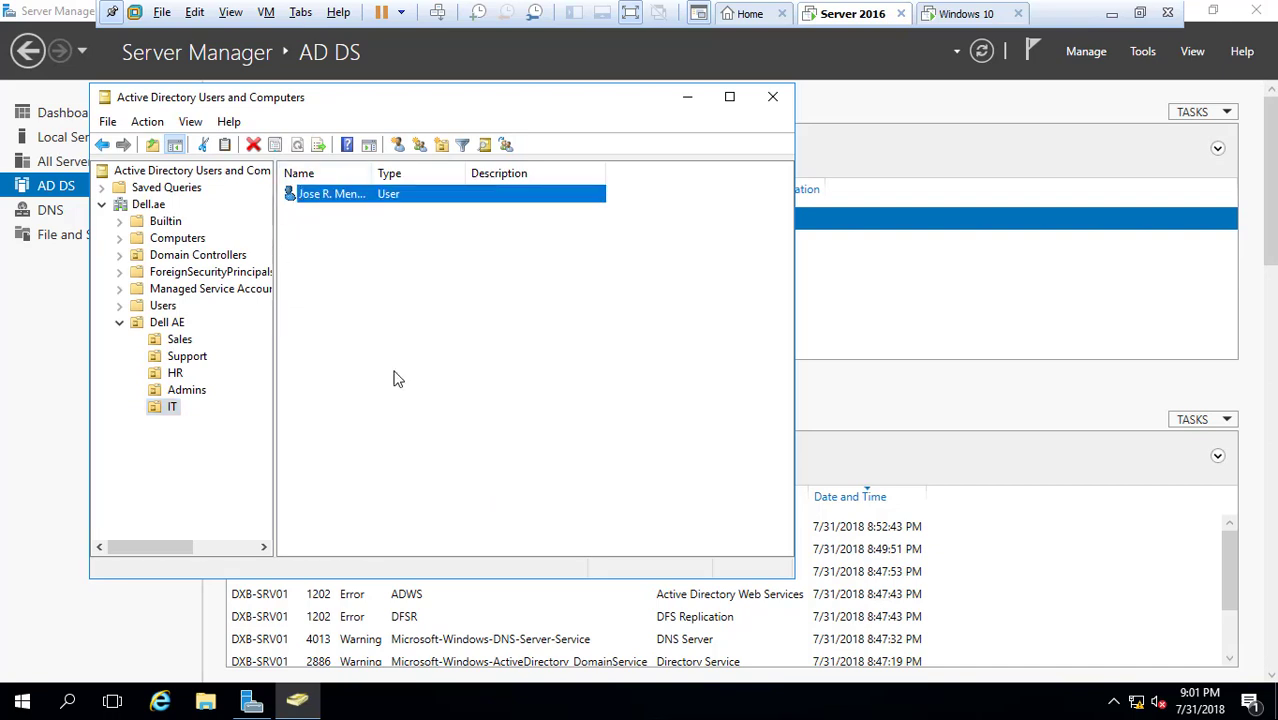
{"action": "left_click", "coordinate": [397, 159]}
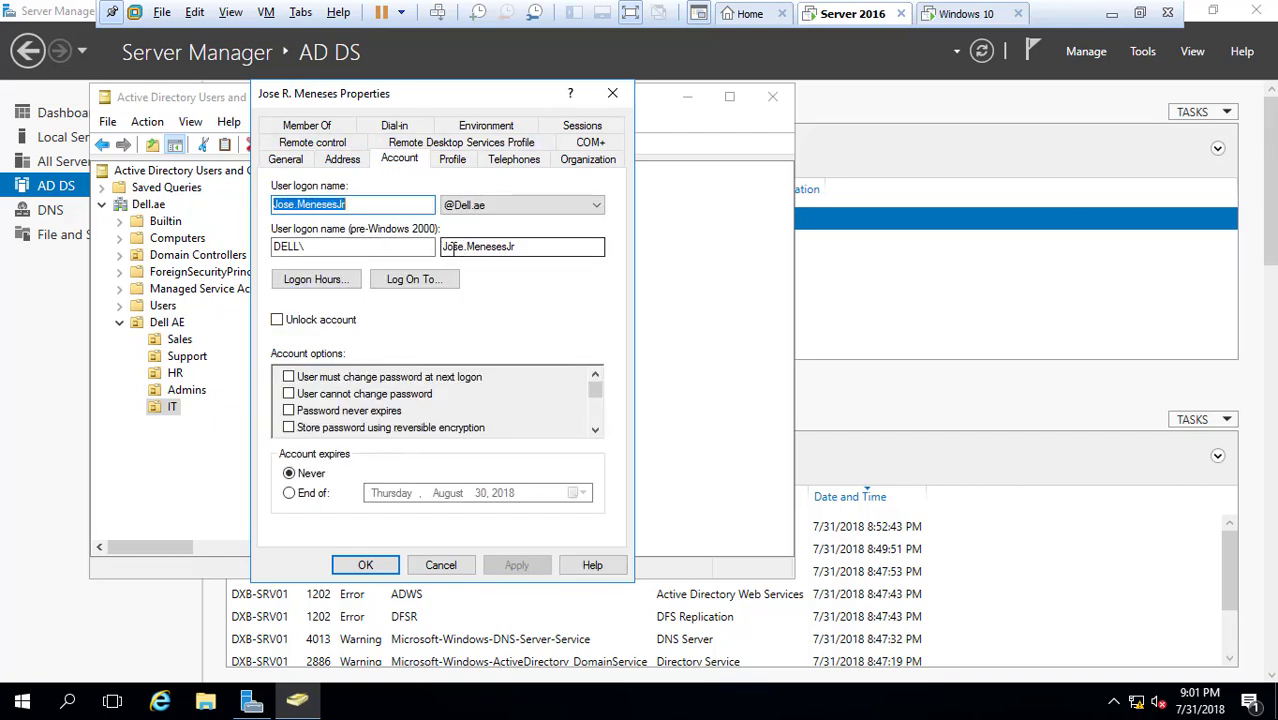
{"action": "left_click", "coordinate": [611, 93]}
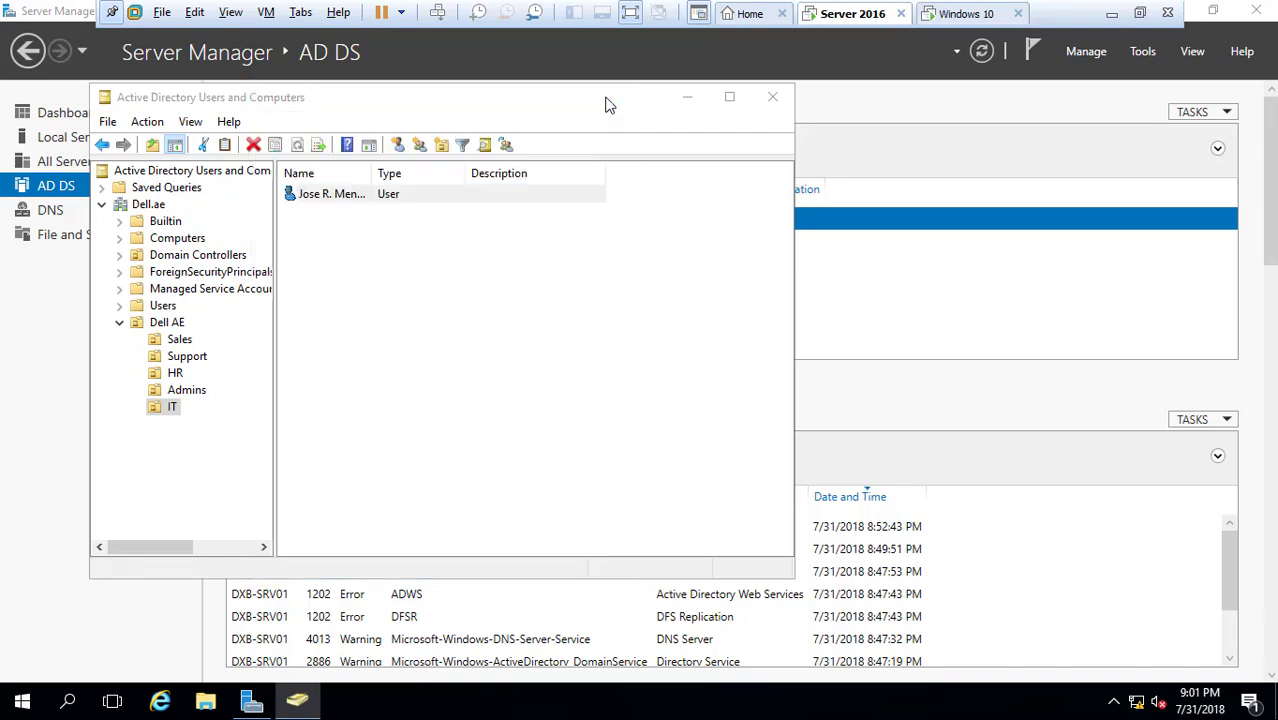
{"action": "left_click", "coordinate": [966, 14]}
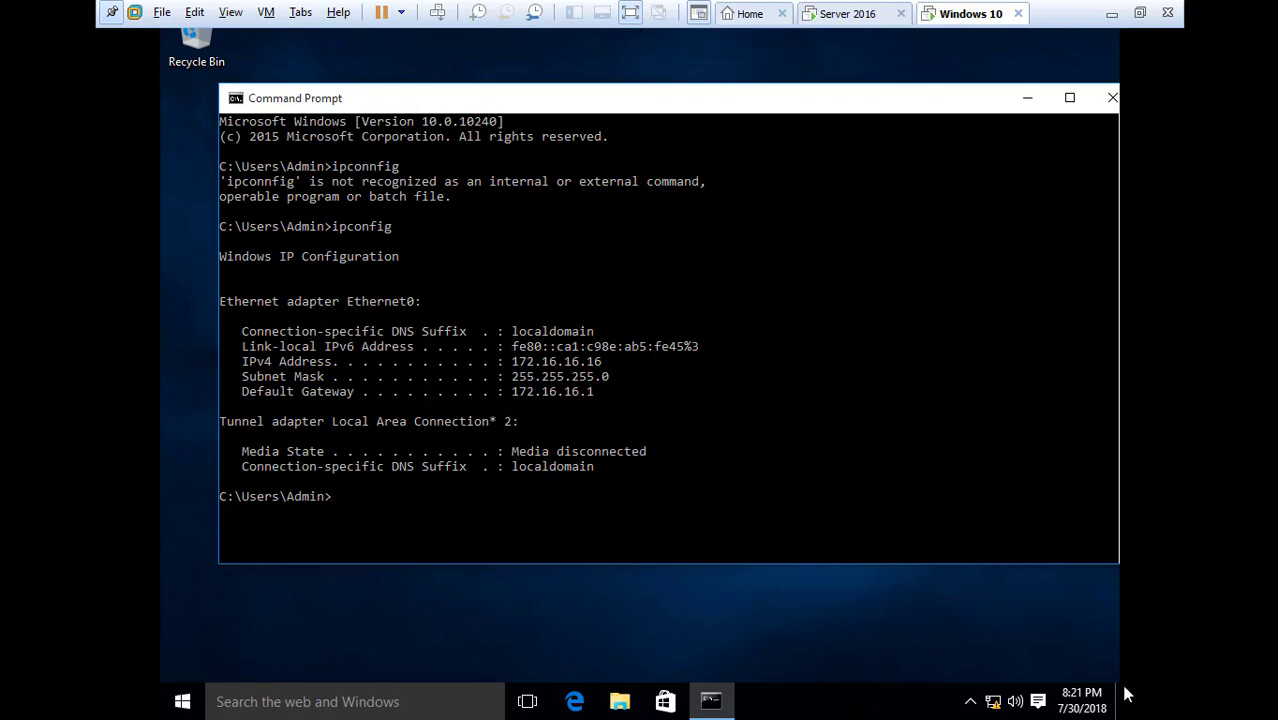
Open Network and Sharing Center and view Ethernet0's connection details
{"action": "right_click", "coordinate": [999, 700]}
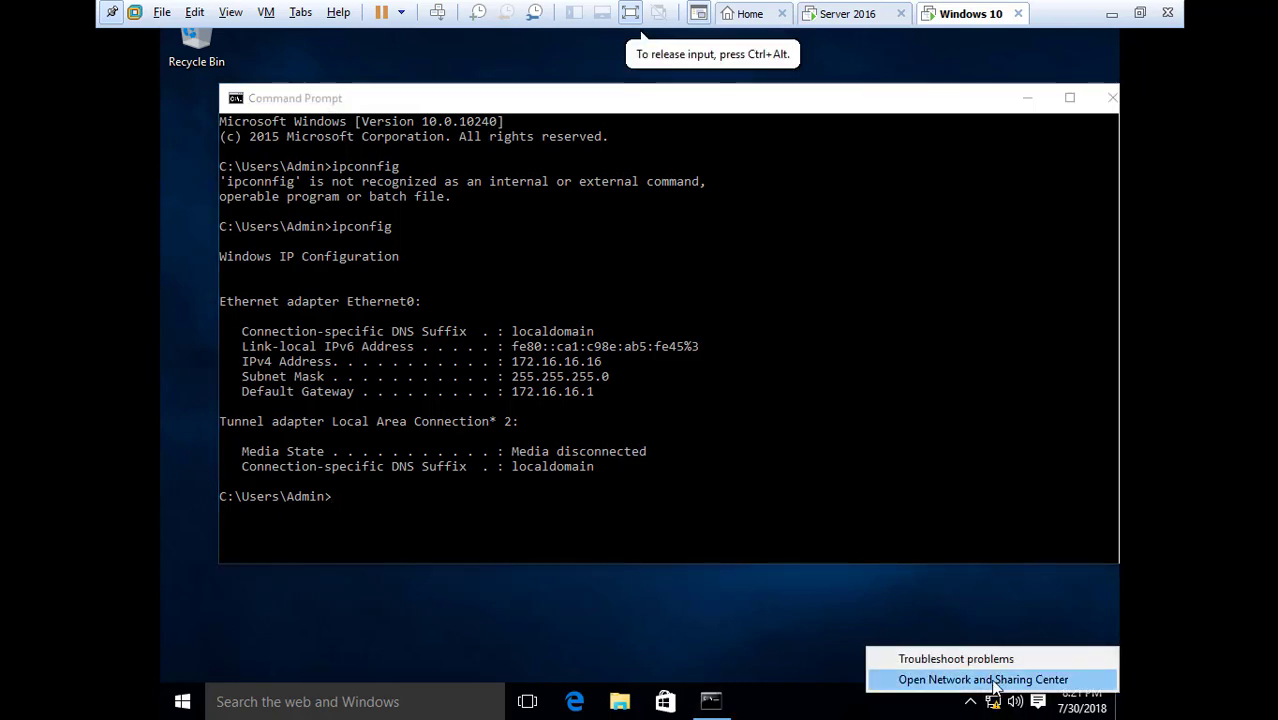
{"action": "left_click", "coordinate": [994, 681]}
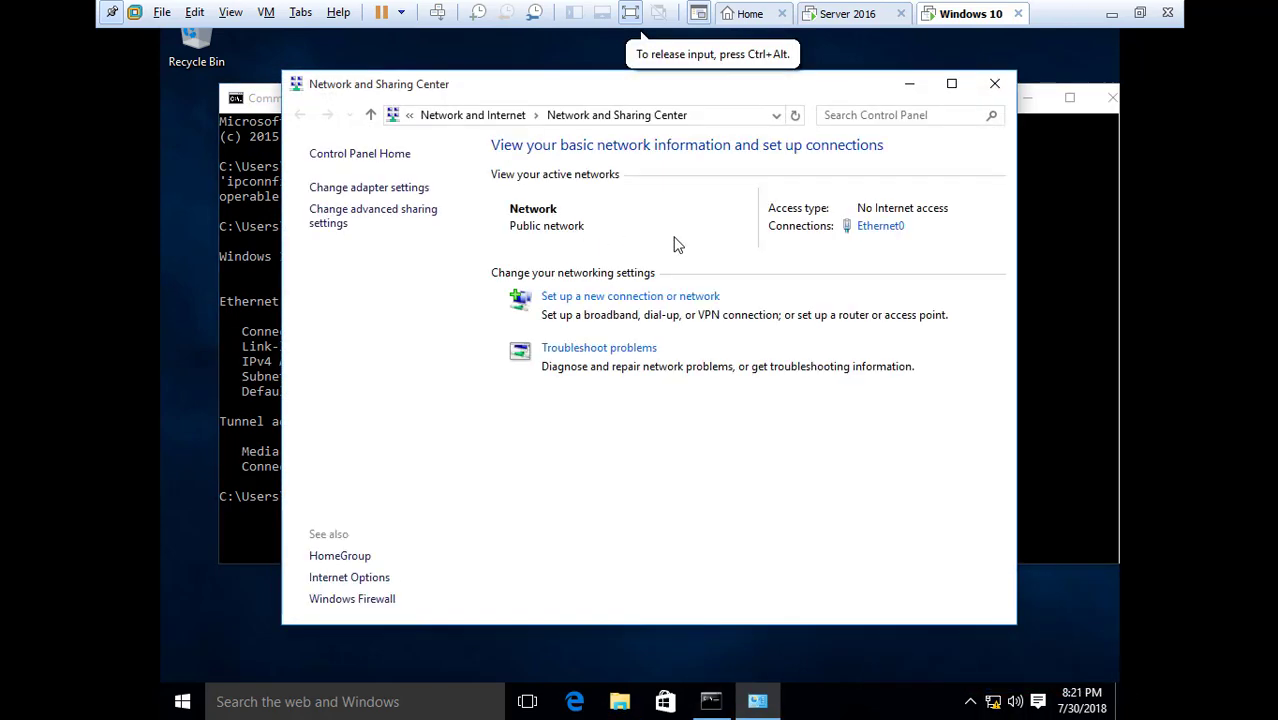
{"action": "left_click", "coordinate": [880, 226]}
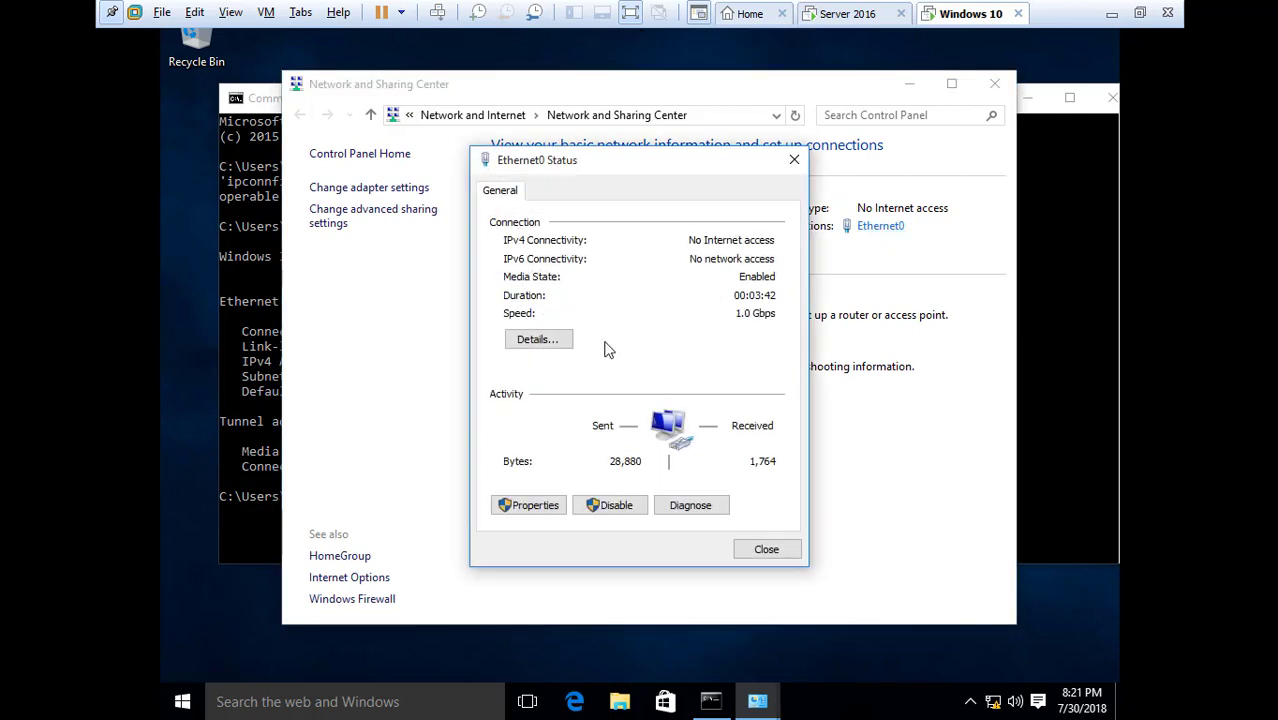
{"action": "left_click", "coordinate": [537, 339]}
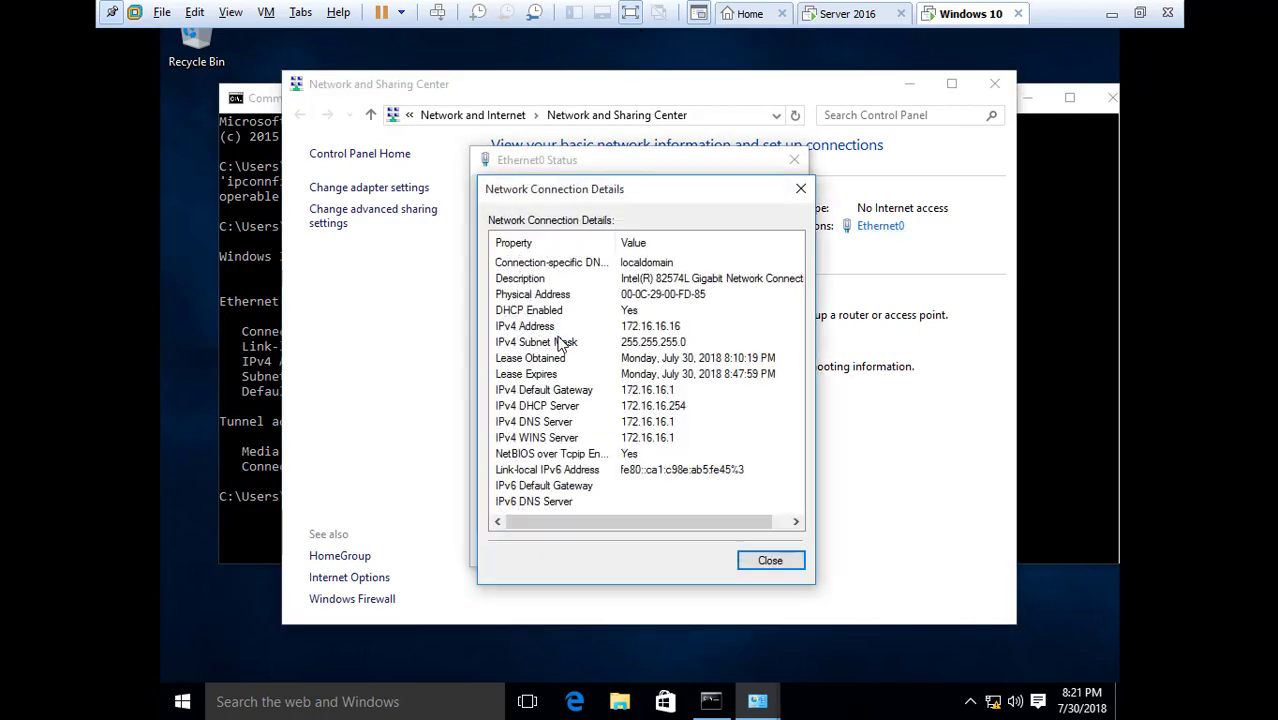
{"action": "left_click", "coordinate": [775, 561]}
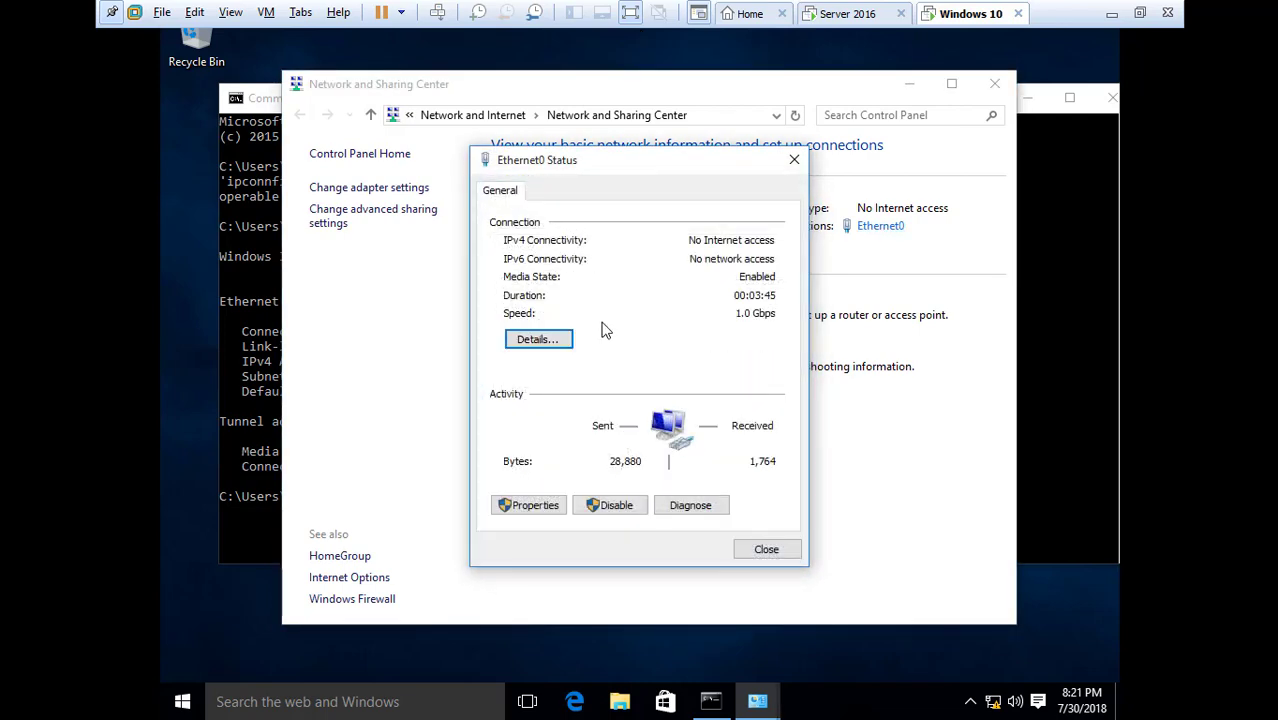
Open Ethernet0's IPv4 properties and choose 'Use the following IP address'
{"action": "left_click", "coordinate": [543, 506]}
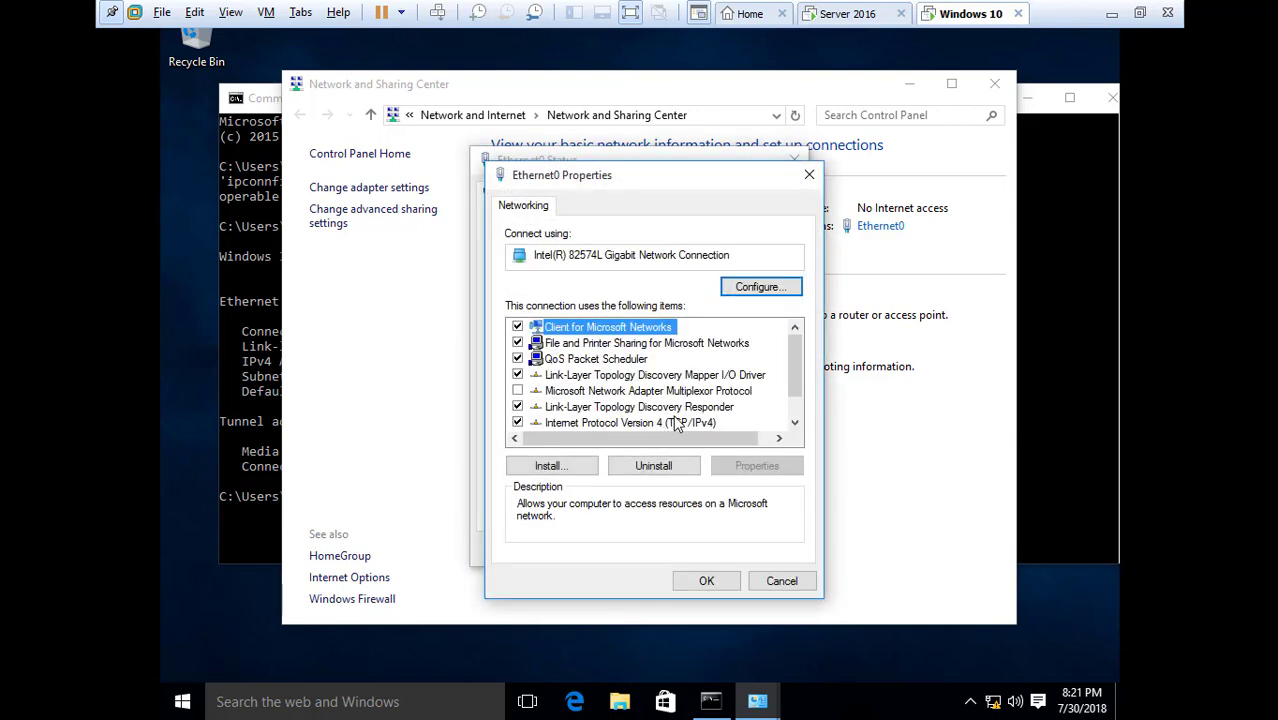
{"action": "double_click", "coordinate": [676, 423]}
{"action": "left_click", "coordinate": [584, 384]}
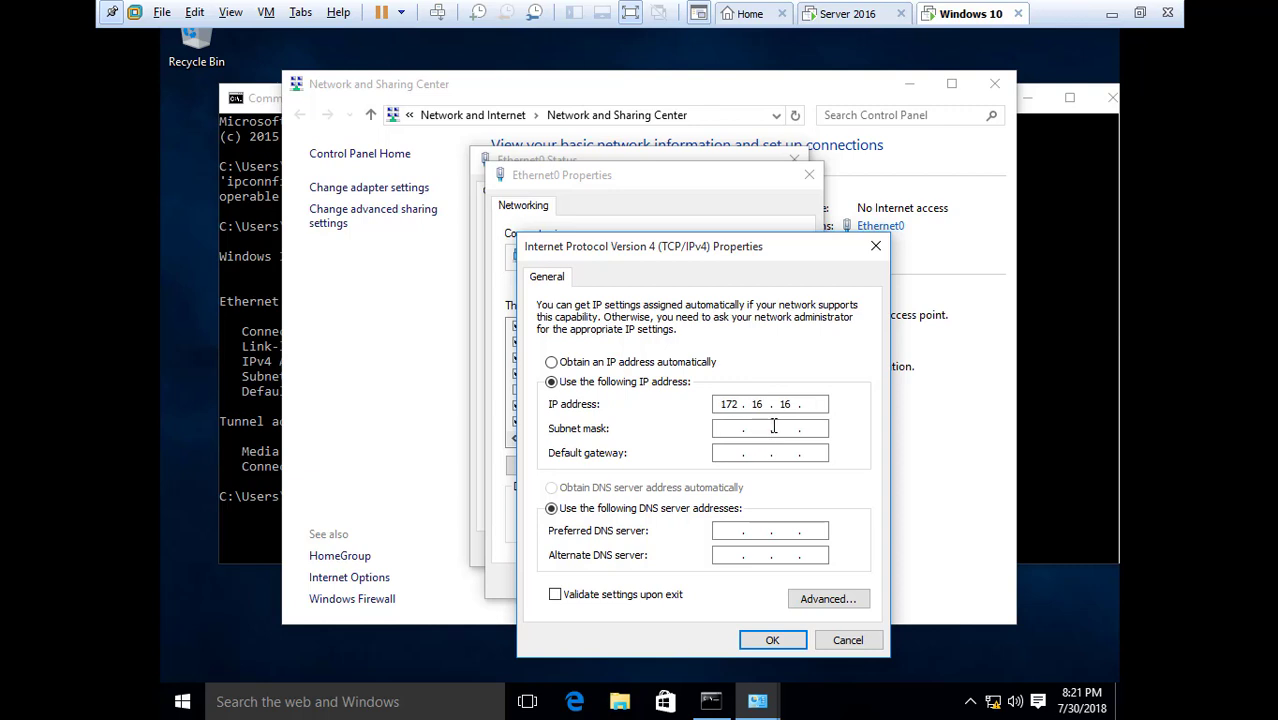
Enter IP 172.16.16.11, mask 255.255.255.0, gateway 172.16.16.1 and DNS 172.16.16.100
{"action": "left_click", "coordinate": [723, 429]}
{"action": "double_click", "coordinate": [781, 428]}
{"action": "type", "text": "255.255.255.0"}
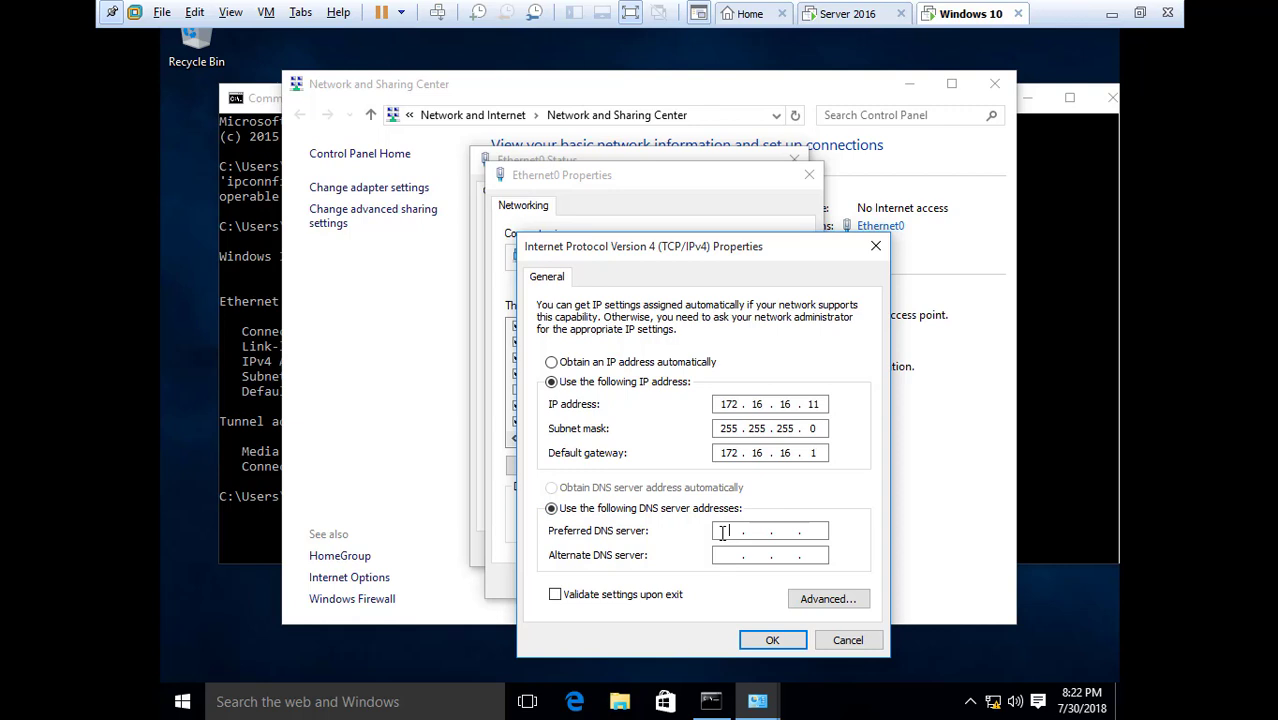
{"action": "type", "text": "2"}
{"action": "type", "text": "00"}
Save the IPv4 settings and close the adapter, status and Network and Sharing Center windows
{"action": "left_click", "coordinate": [767, 640]}
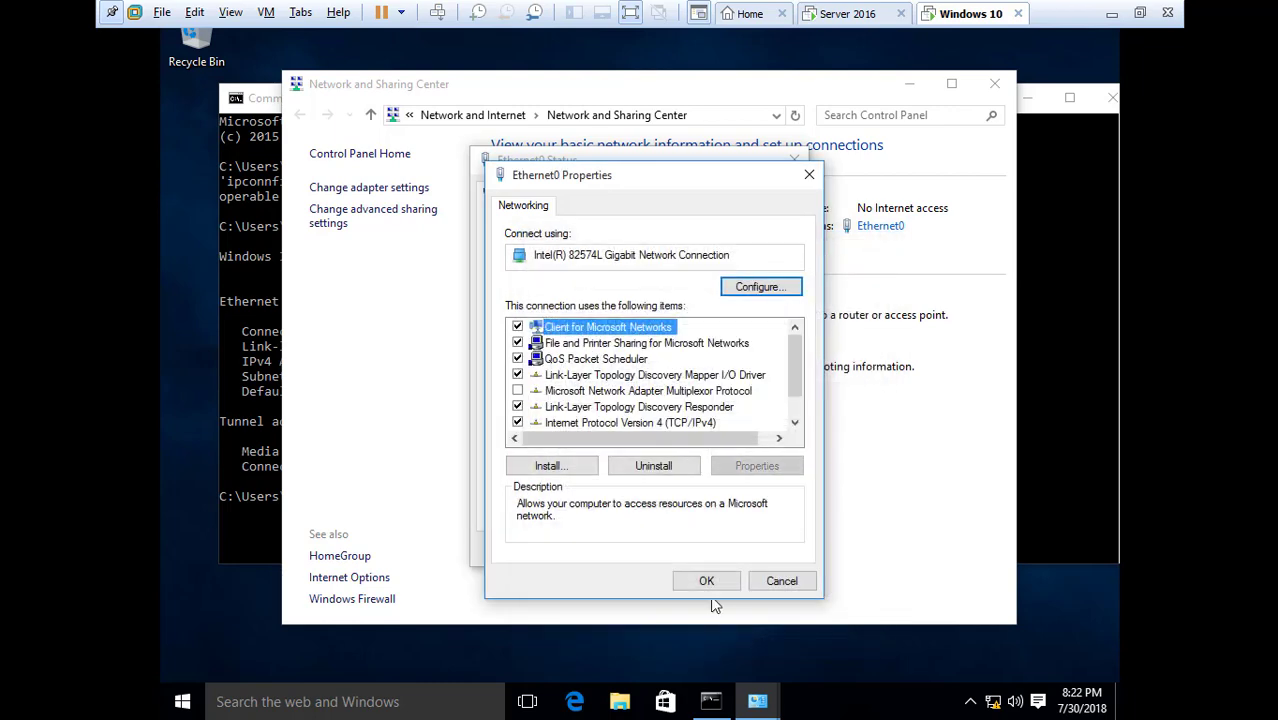
{"action": "left_click", "coordinate": [700, 580]}
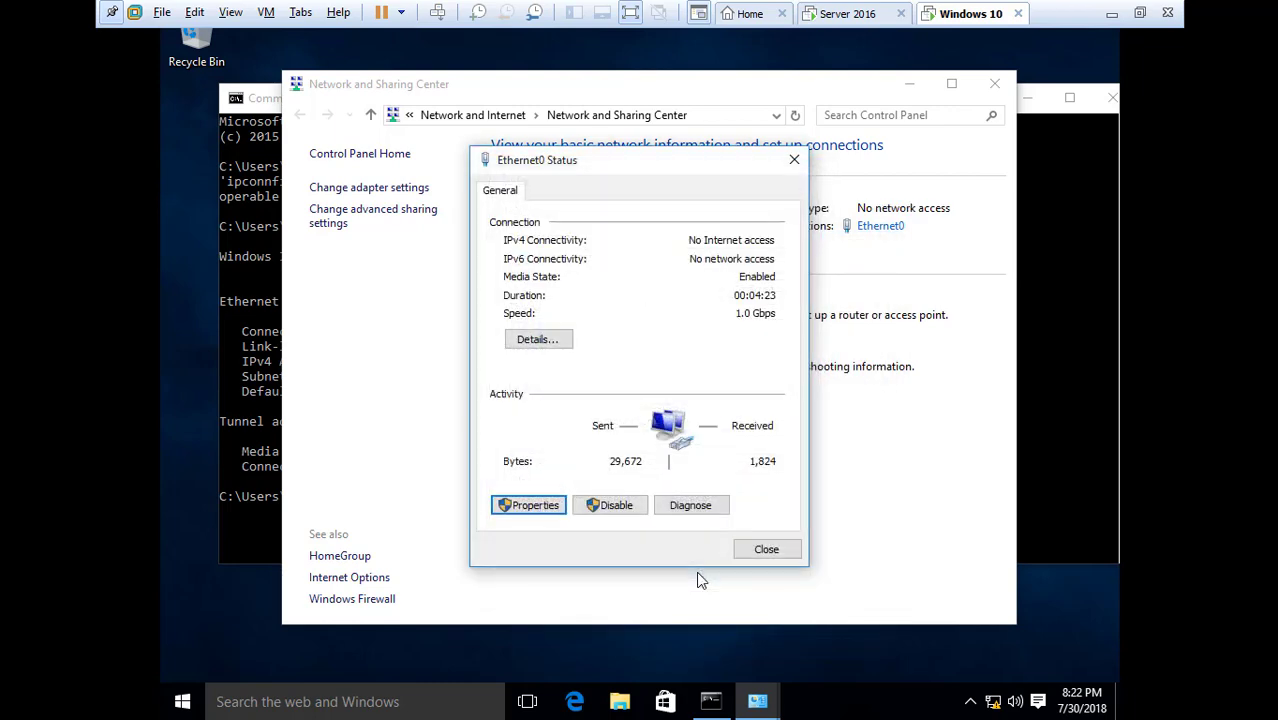
{"action": "left_click", "coordinate": [766, 550]}
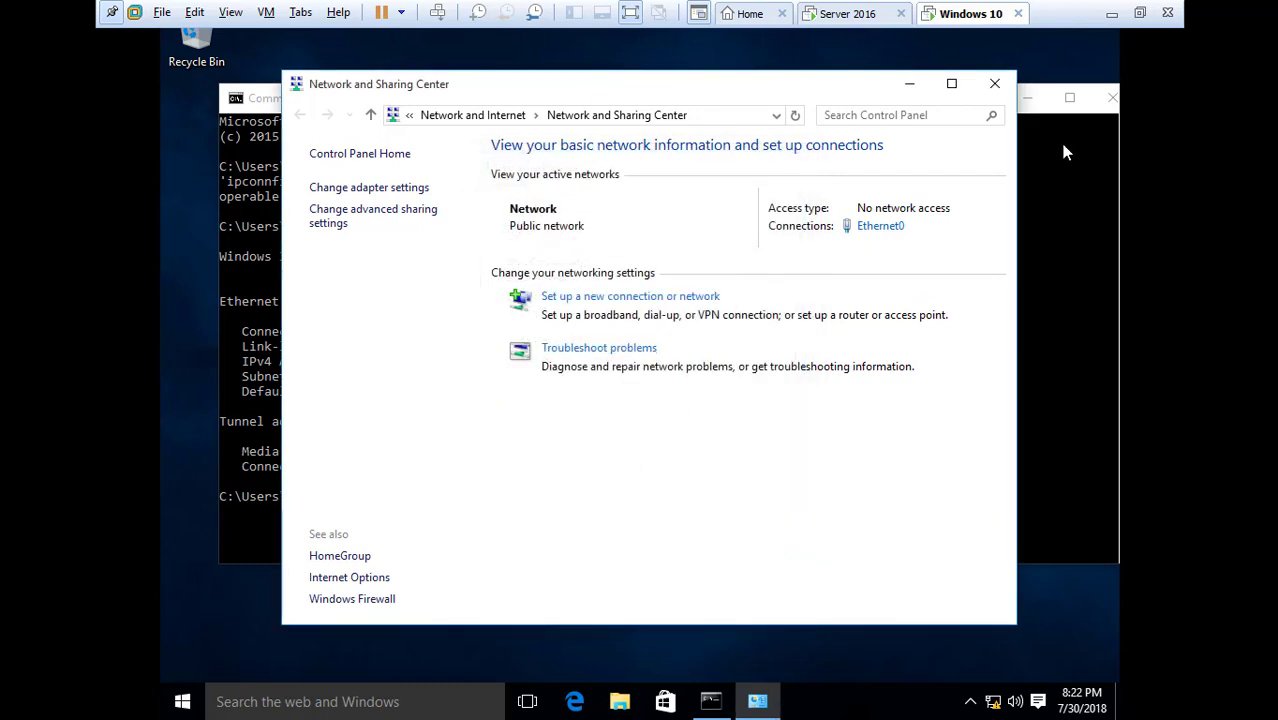
{"action": "left_click", "coordinate": [994, 83]}
Open File Explorer from the Recycle Bin and bring up This PC's System properties
{"action": "left_click", "coordinate": [1027, 97]}
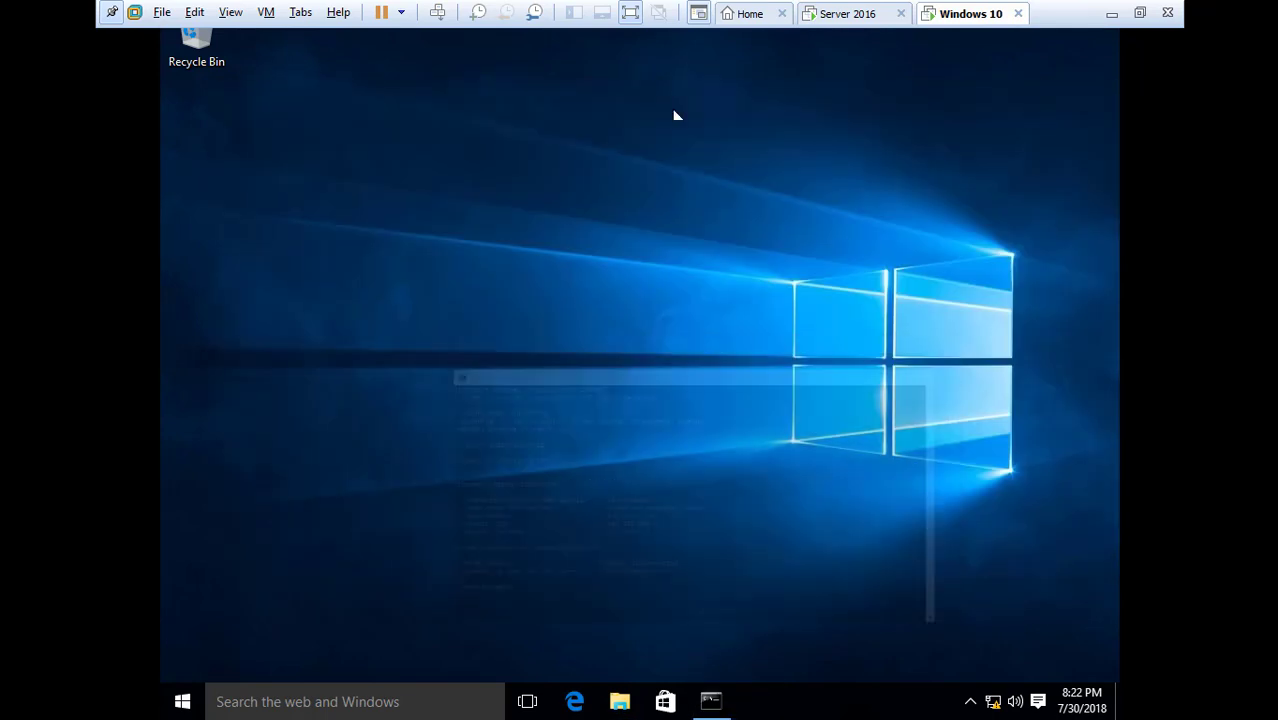
{"action": "left_click", "coordinate": [203, 45]}
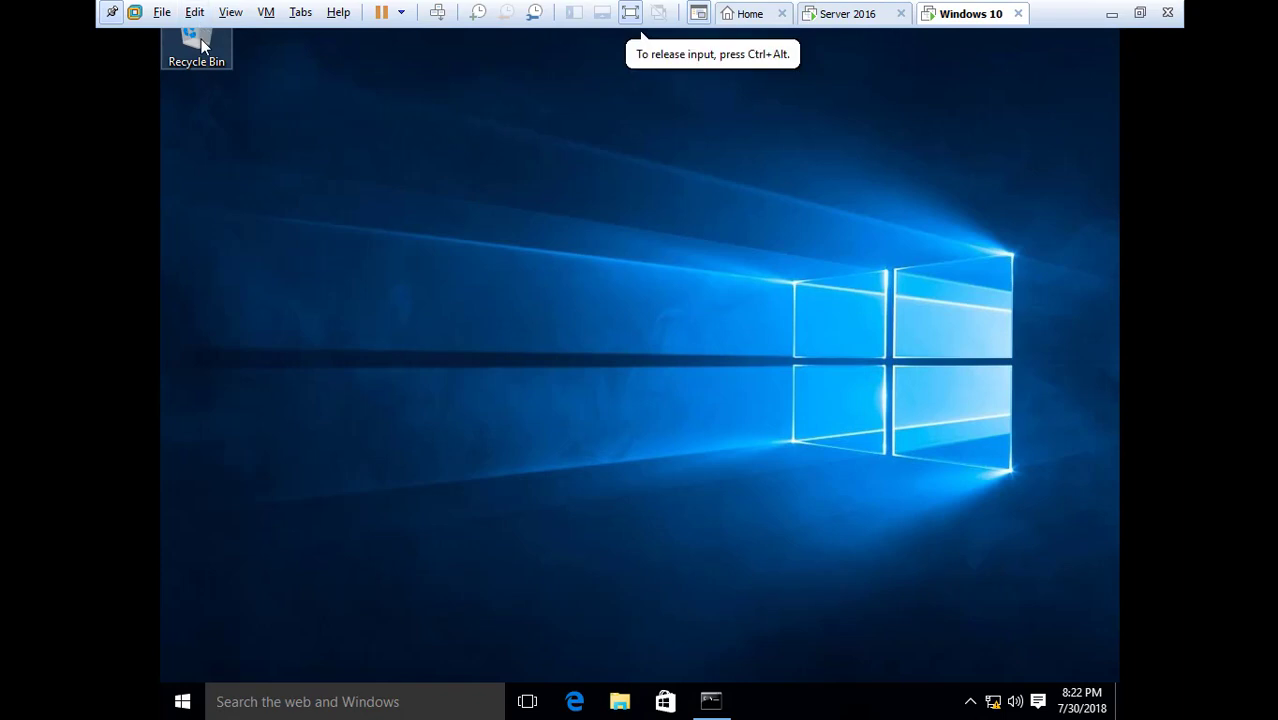
{"action": "double_click", "coordinate": [203, 45]}
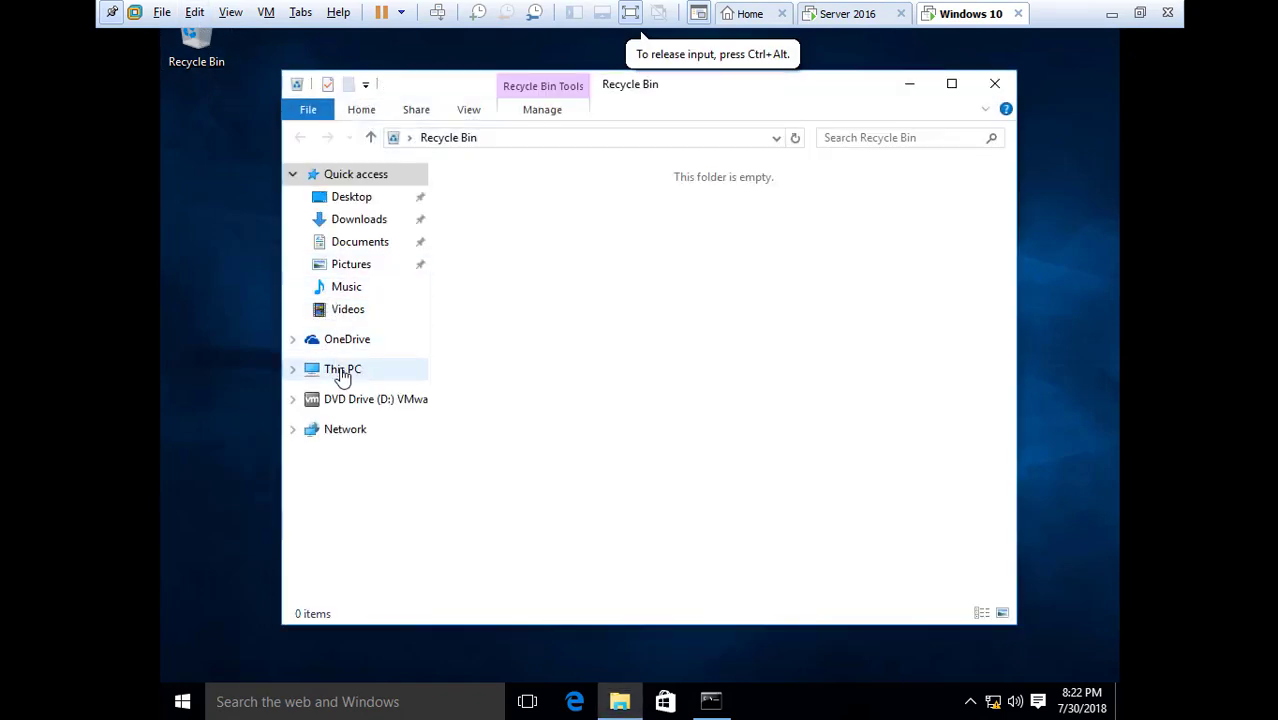
{"action": "right_click", "coordinate": [342, 372]}
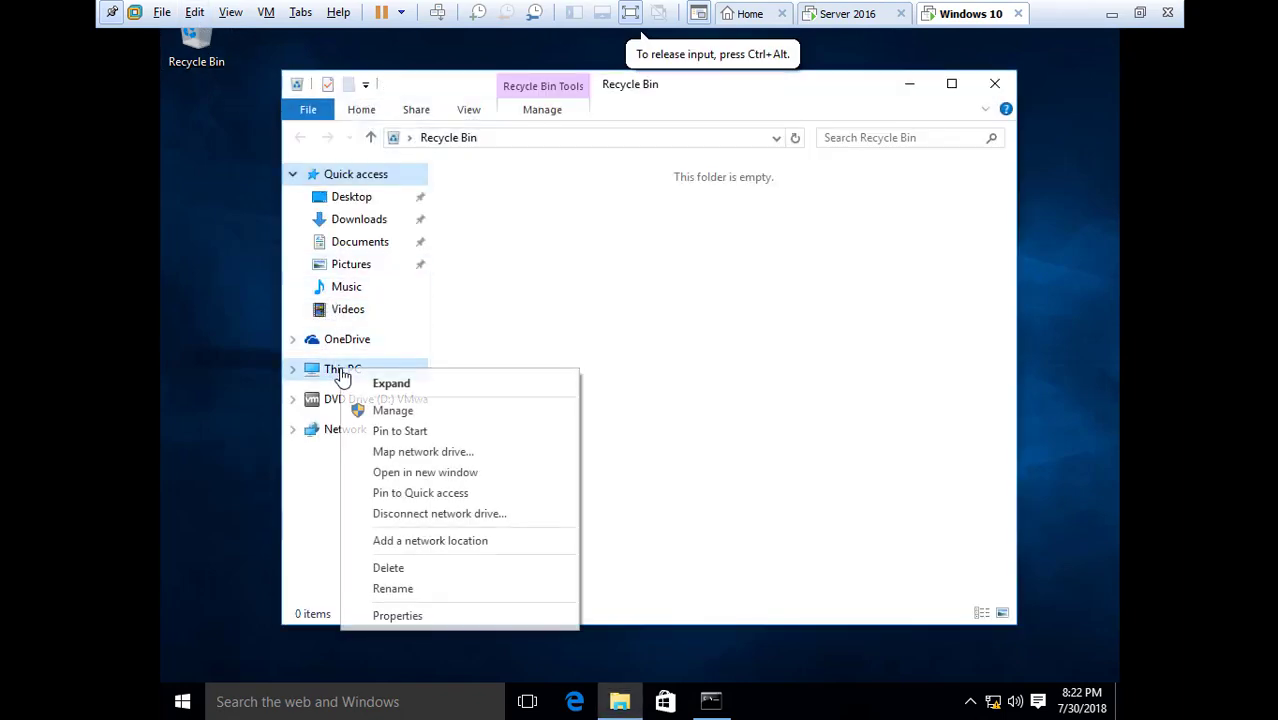
{"action": "left_click", "coordinate": [412, 619]}
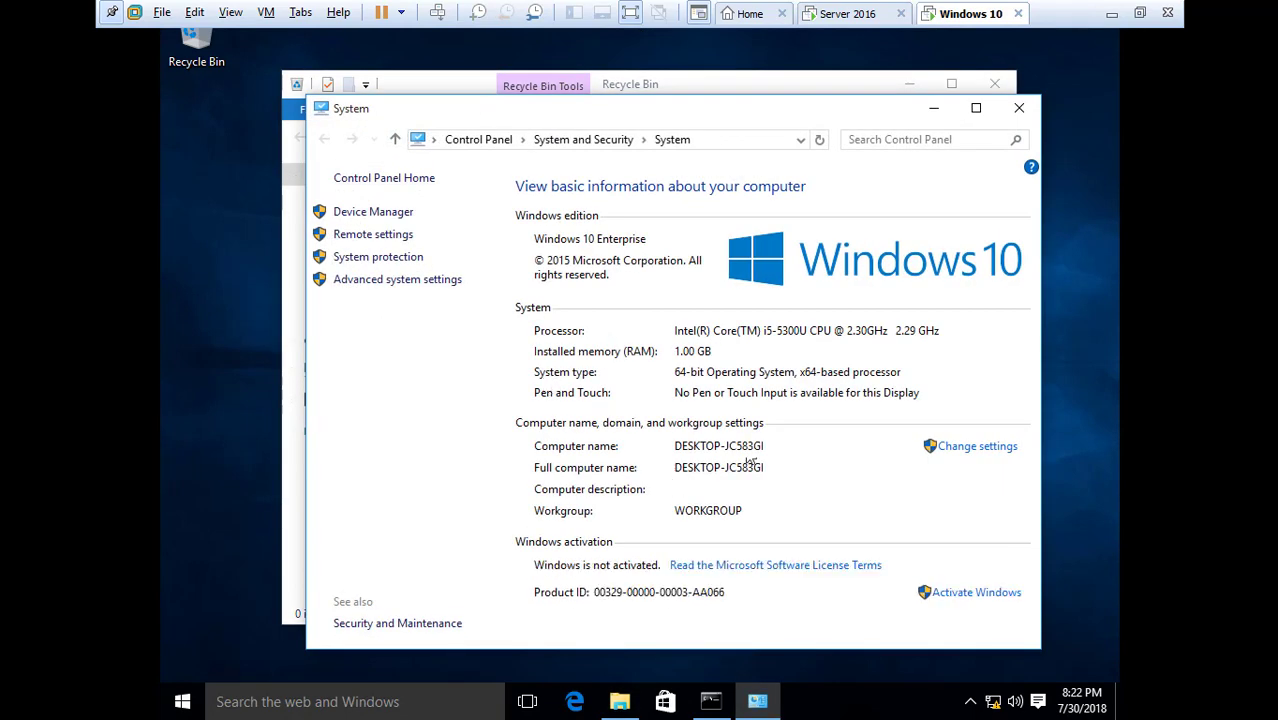
Rename the computer from DESKTOP-JC583GI to PC01 and accept the restart-required notice
{"action": "left_click", "coordinate": [971, 450]}
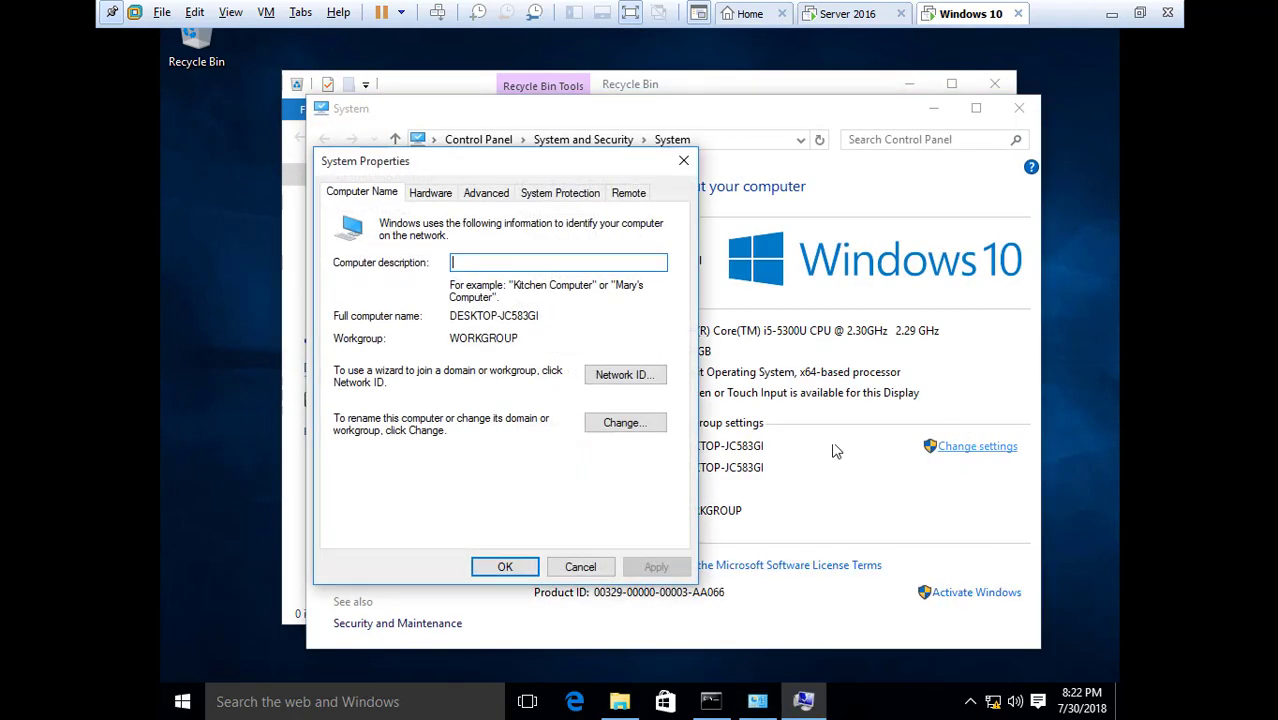
{"action": "left_click", "coordinate": [621, 428]}
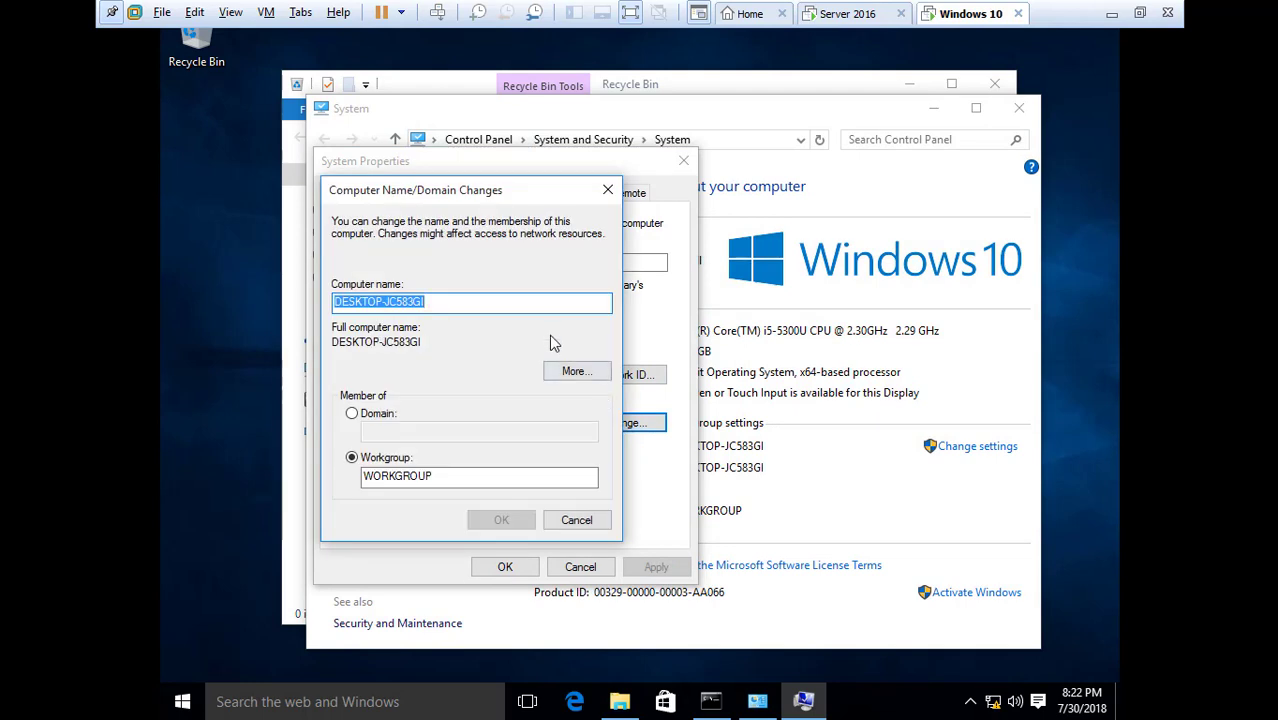
{"action": "type", "text": "PC01"}
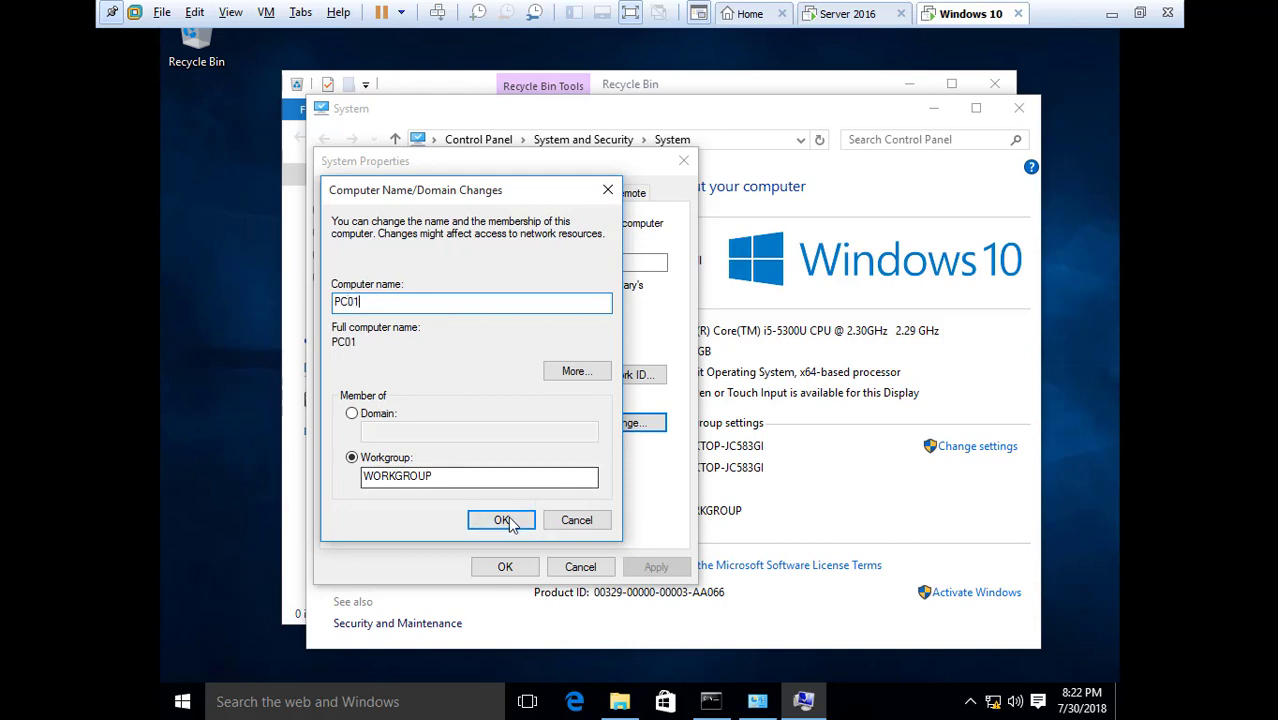
{"action": "left_click", "coordinate": [502, 518]}
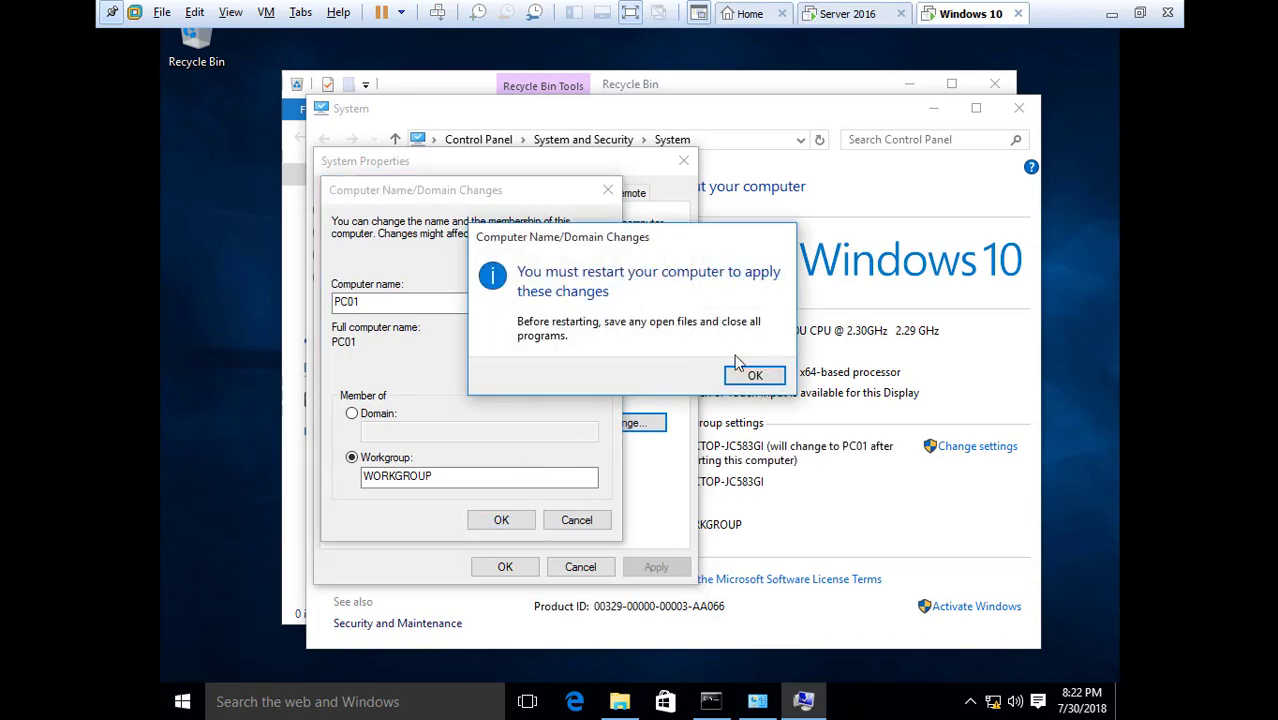
{"action": "left_click", "coordinate": [754, 377]}
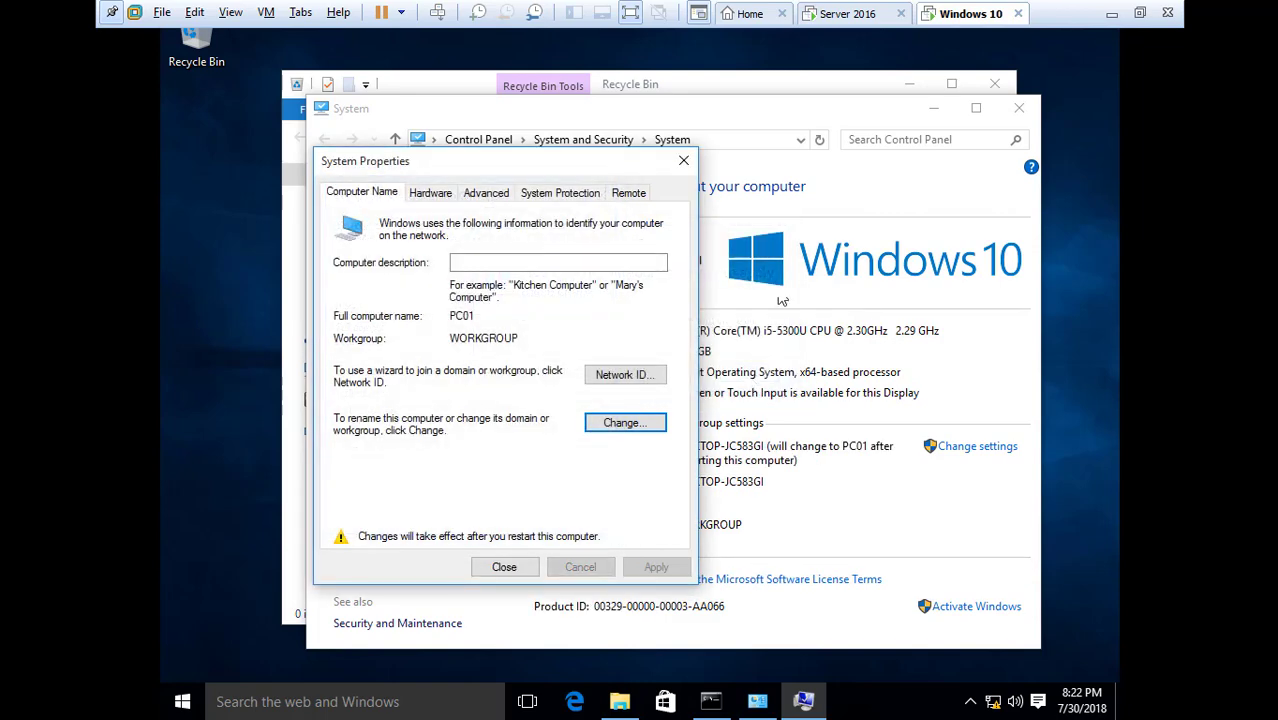
{"action": "left_click", "coordinate": [505, 566]}
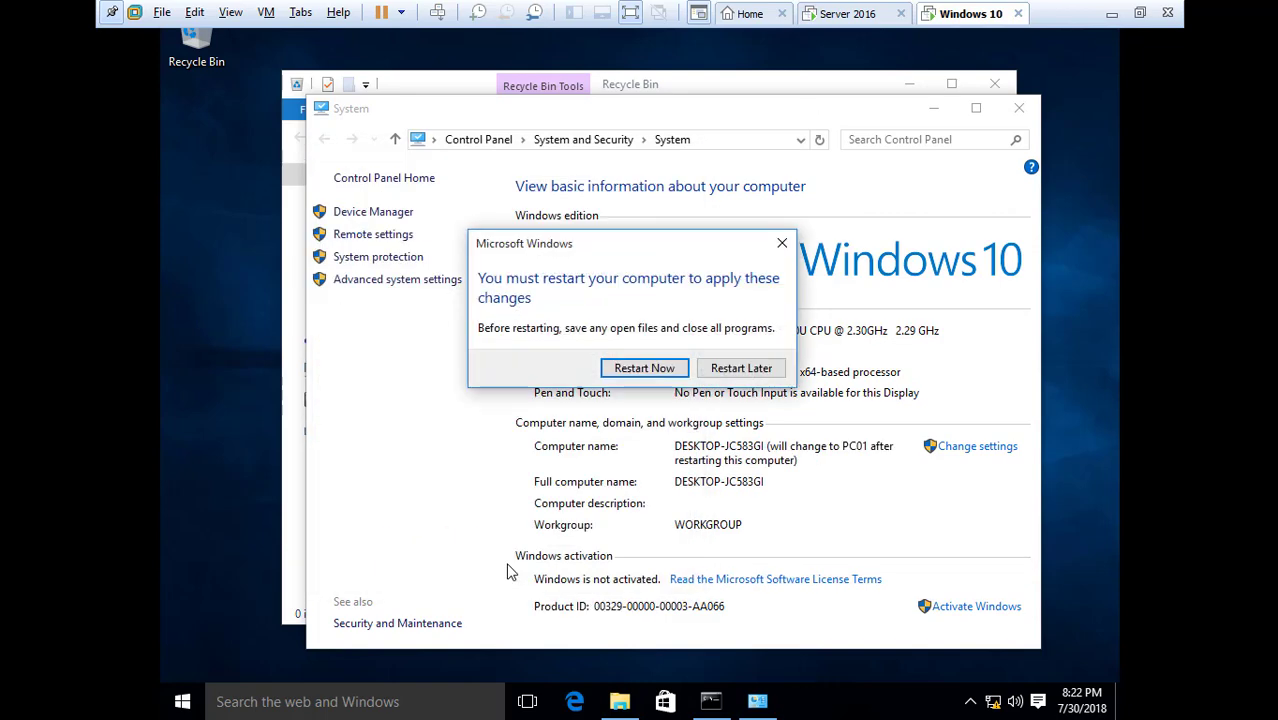
Restart the Windows 10 PC now, then switch to the Server 2016 virtual machine
{"action": "left_click", "coordinate": [643, 370]}
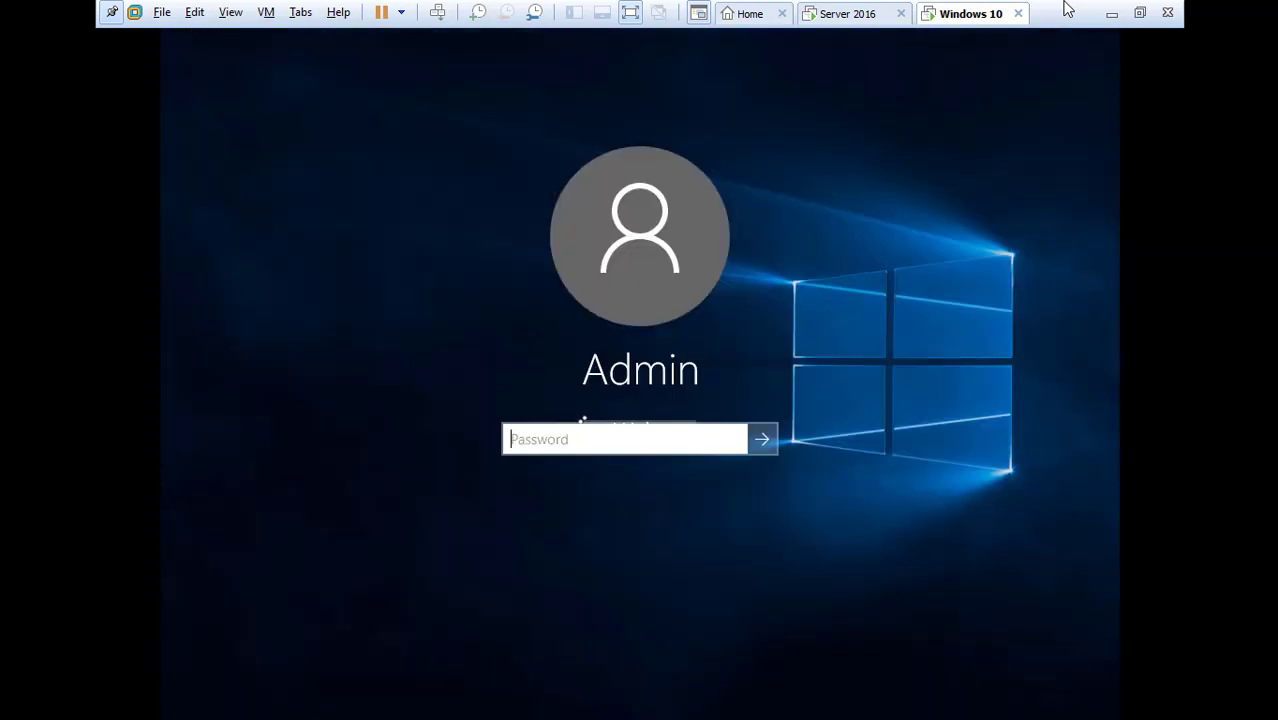
{"action": "left_click", "coordinate": [837, 13]}
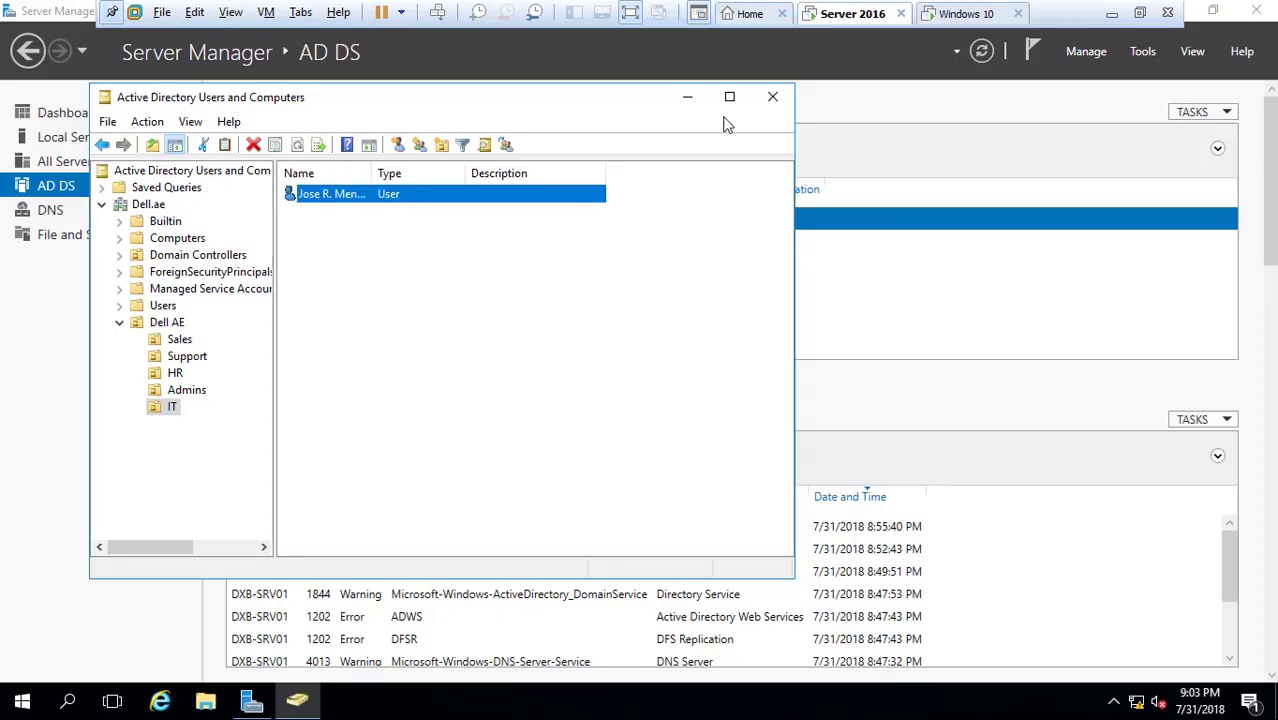
On the Windows 10 PC, ping 172.16.16.100 from Command Prompt, then close it
{"action": "left_click", "coordinate": [955, 12]}
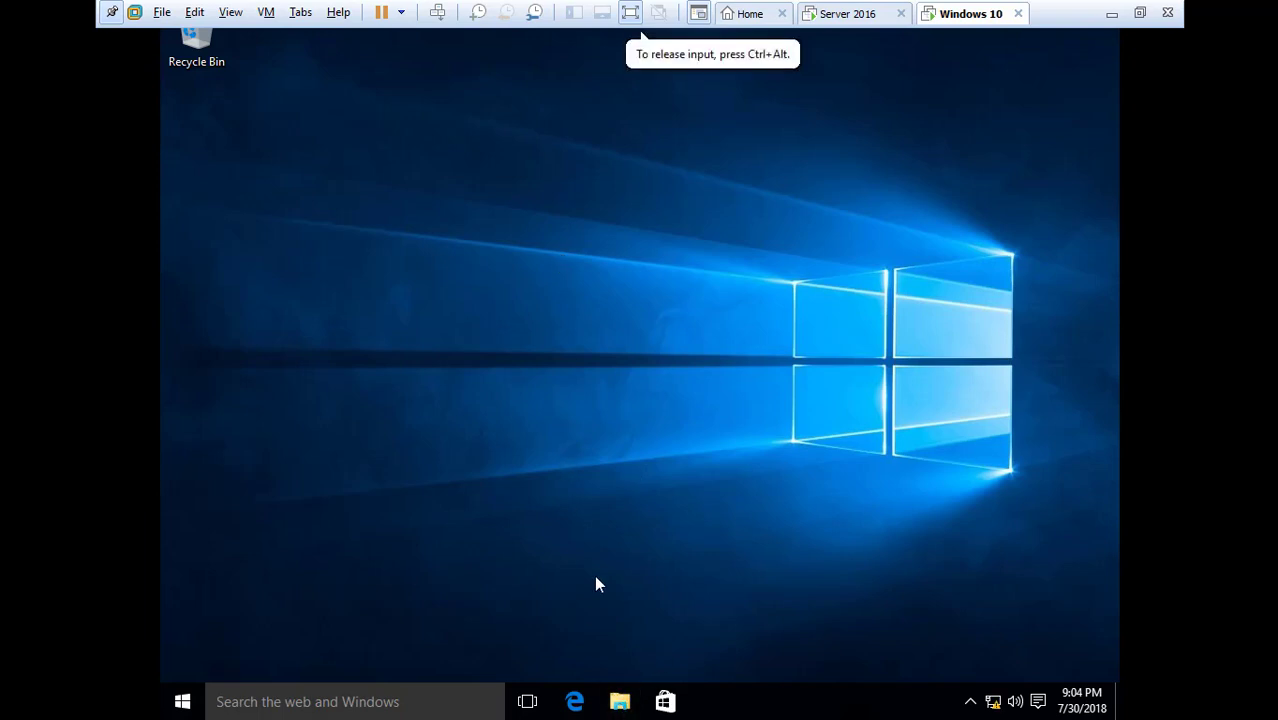
{"action": "left_click", "coordinate": [286, 704]}
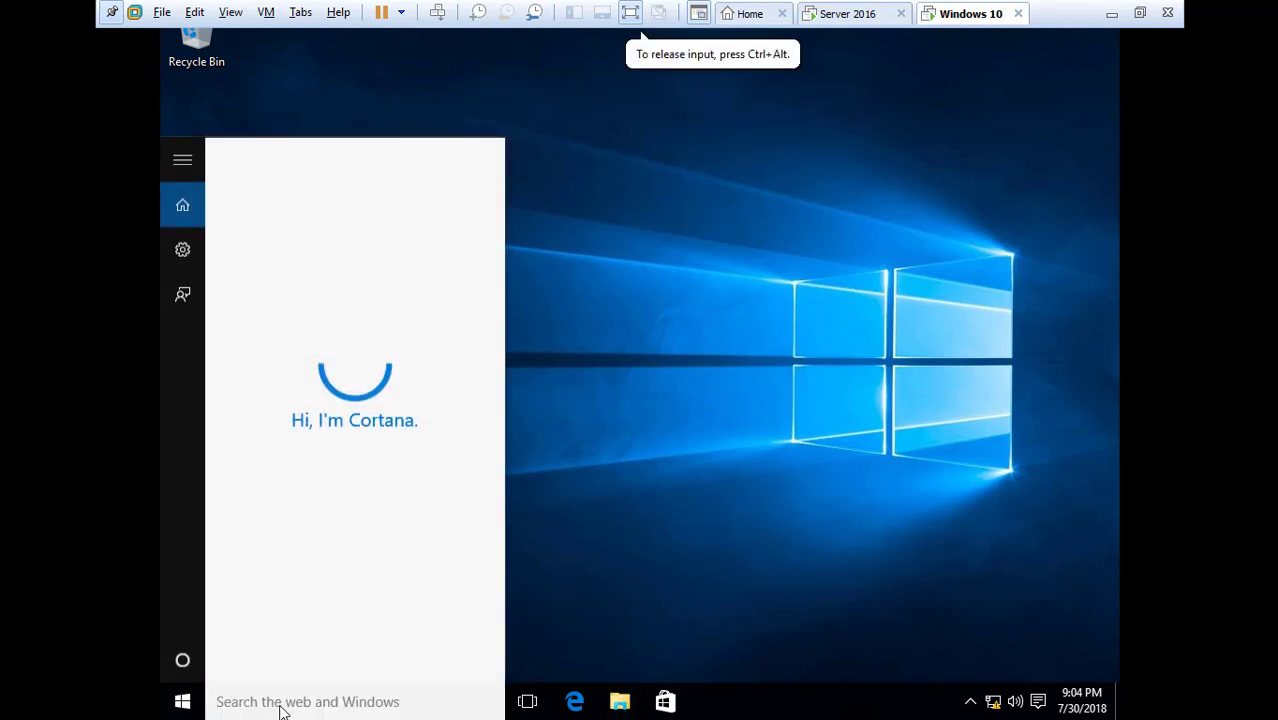
{"action": "type", "text": "cmd"}
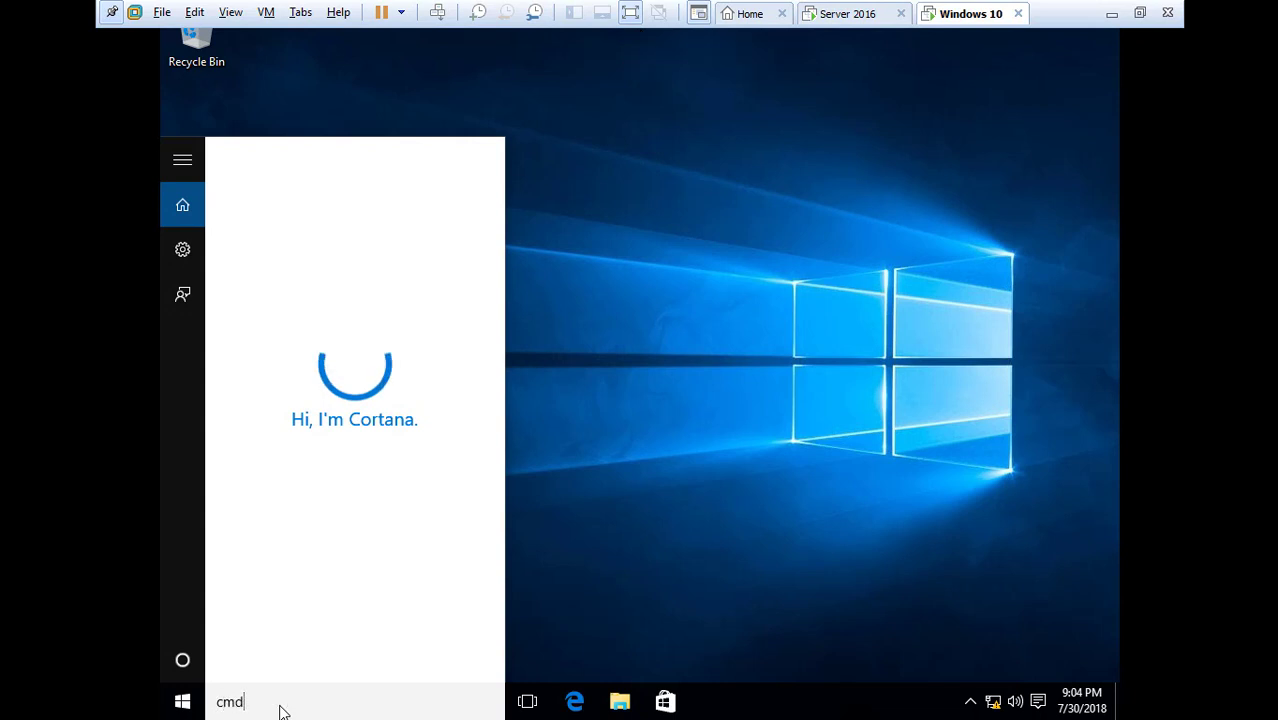
{"action": "key", "text": "Return"}
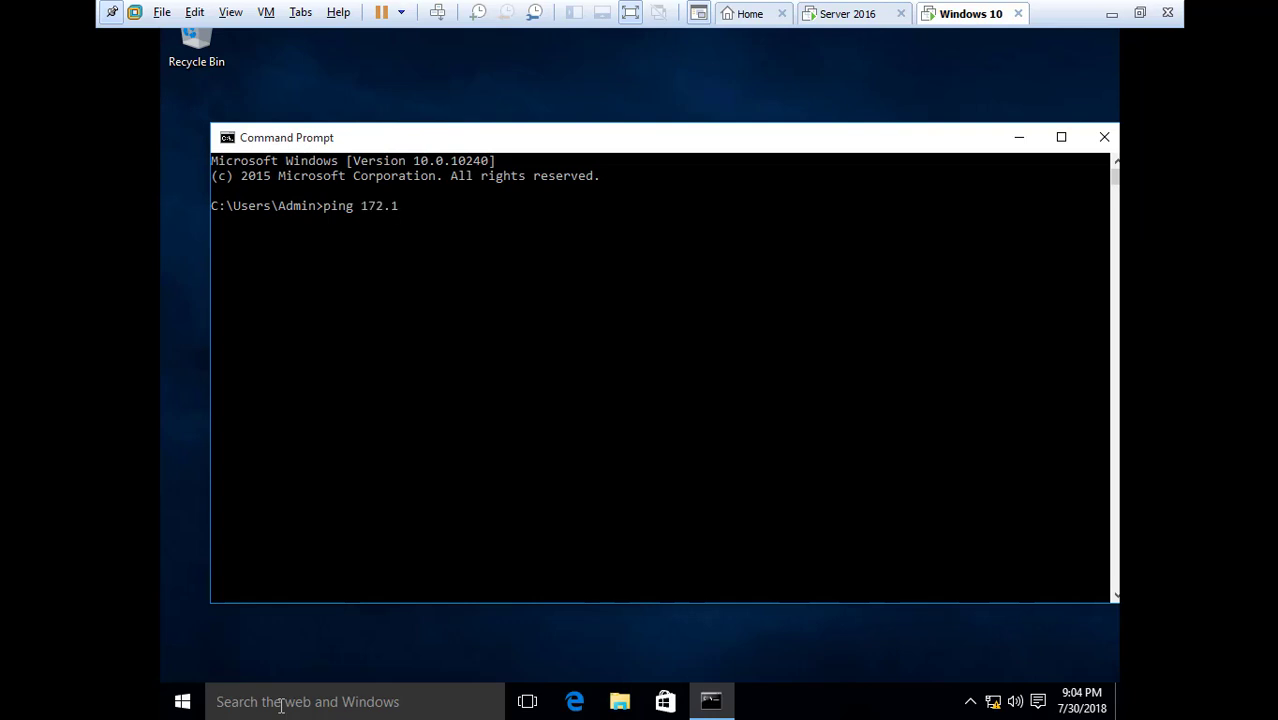
{"action": "type", "text": "ping 172.16.16."}
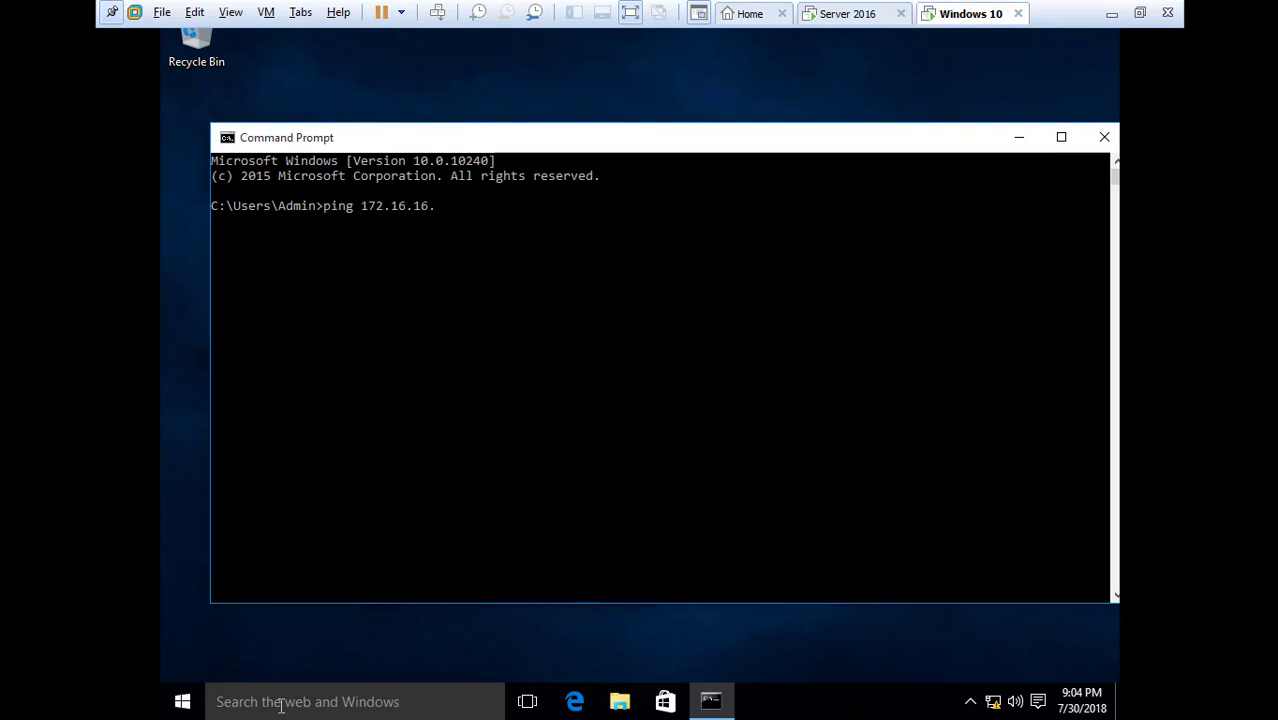
{"action": "type", "text": "100"}
{"action": "key", "text": "Return"}
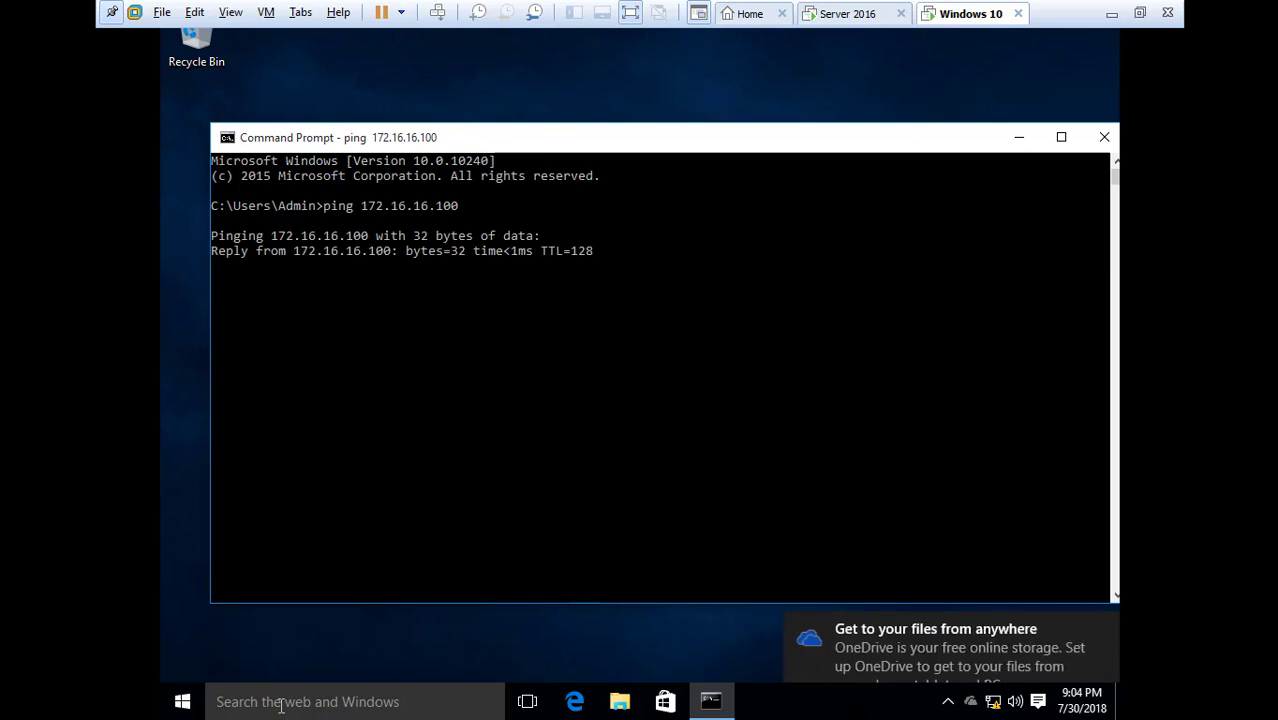
{"action": "left_click", "coordinate": [1104, 137]}
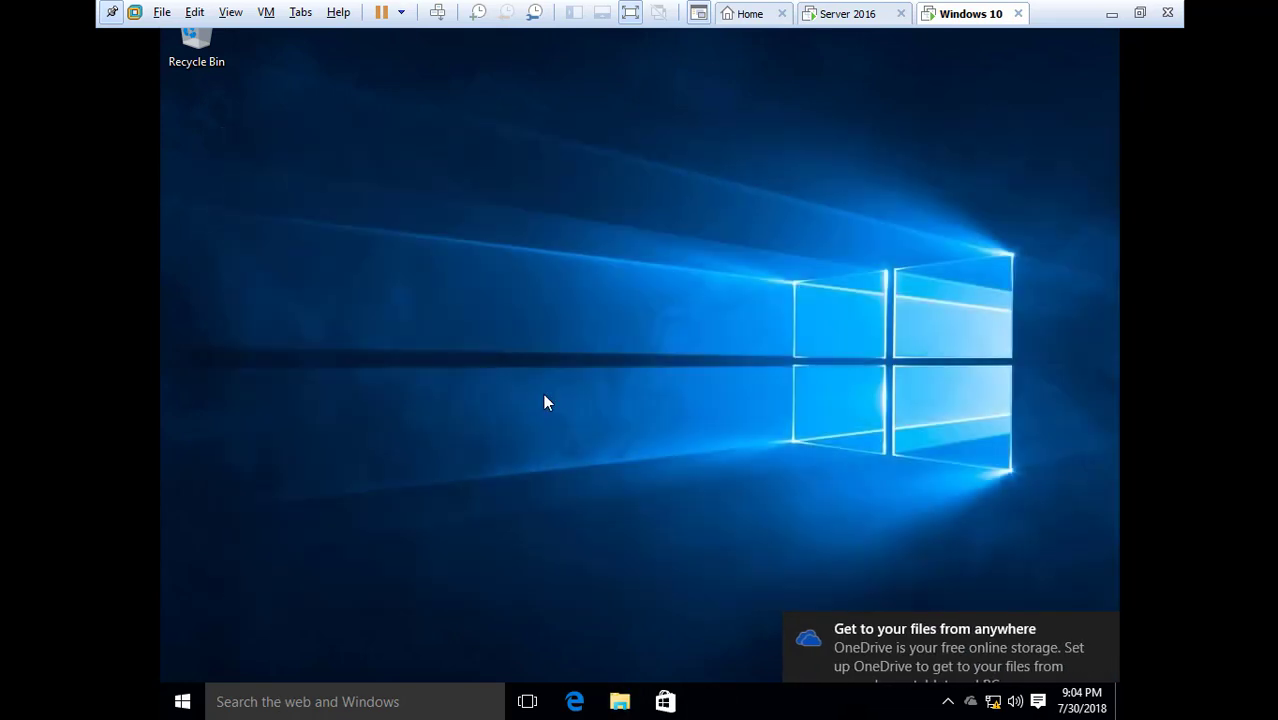
Open the System page for This PC from File Explorer
{"action": "double_click", "coordinate": [196, 45]}
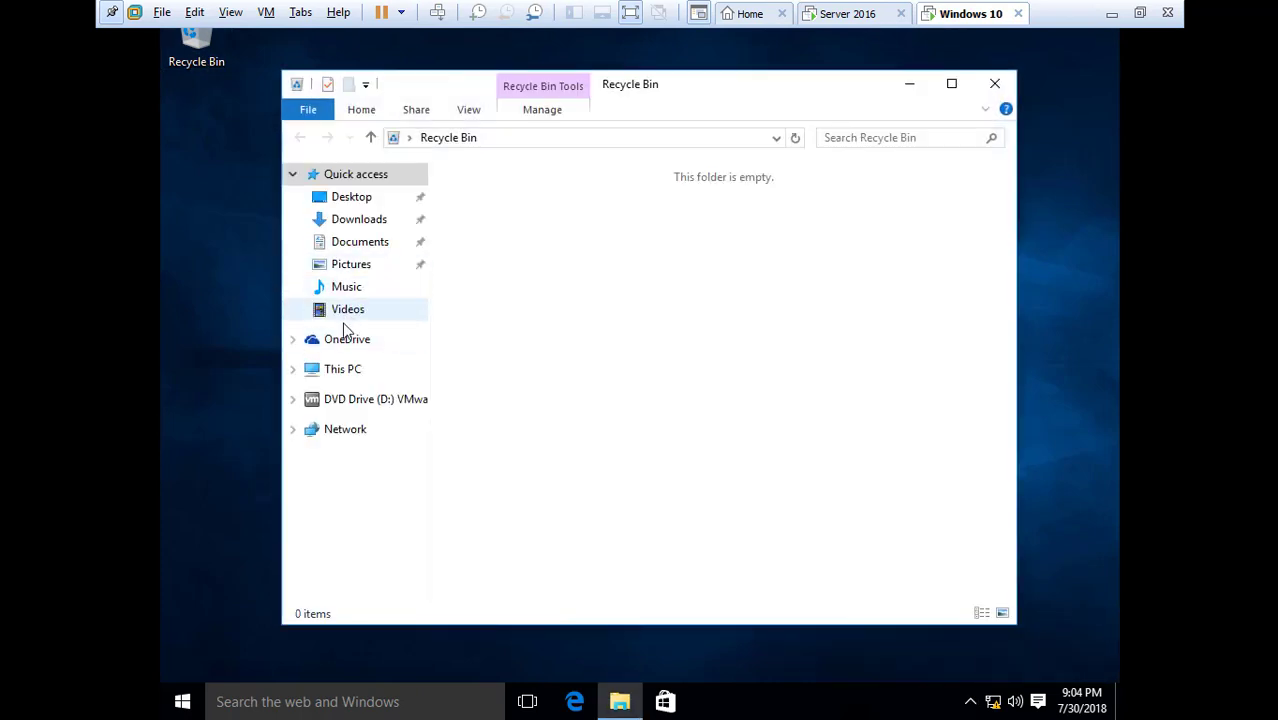
{"action": "right_click", "coordinate": [354, 374]}
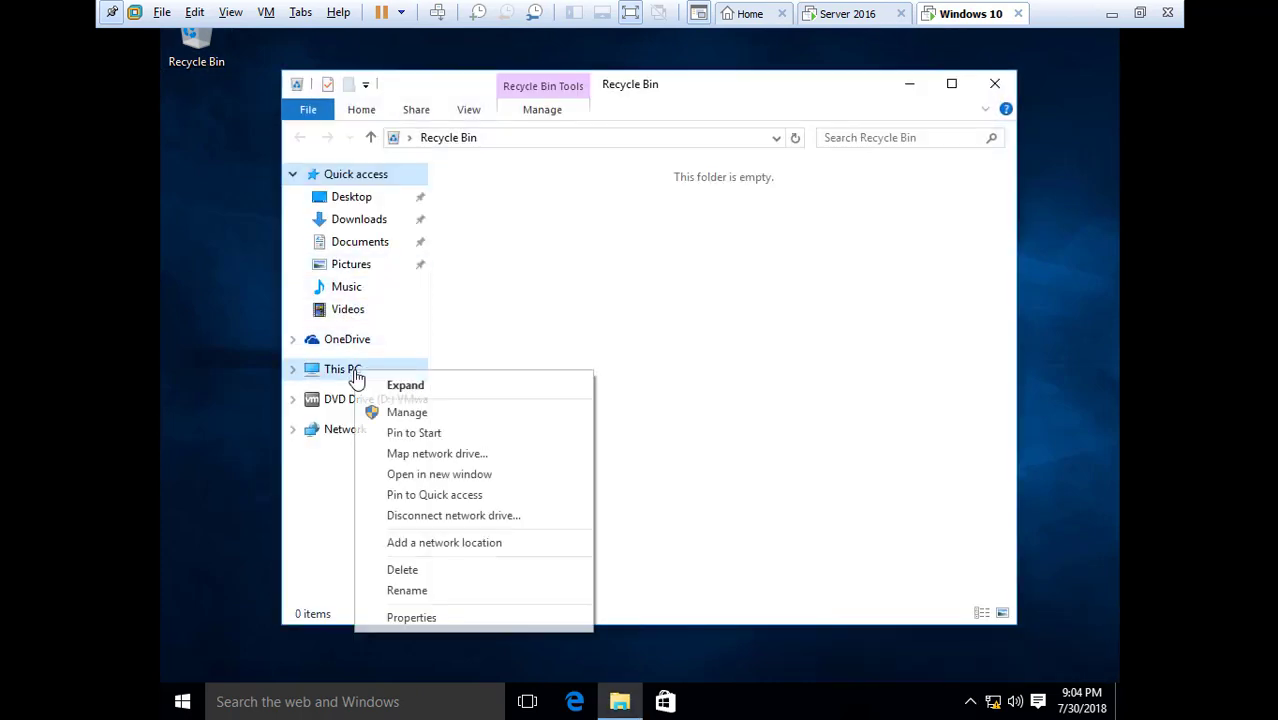
{"action": "left_click", "coordinate": [405, 616]}
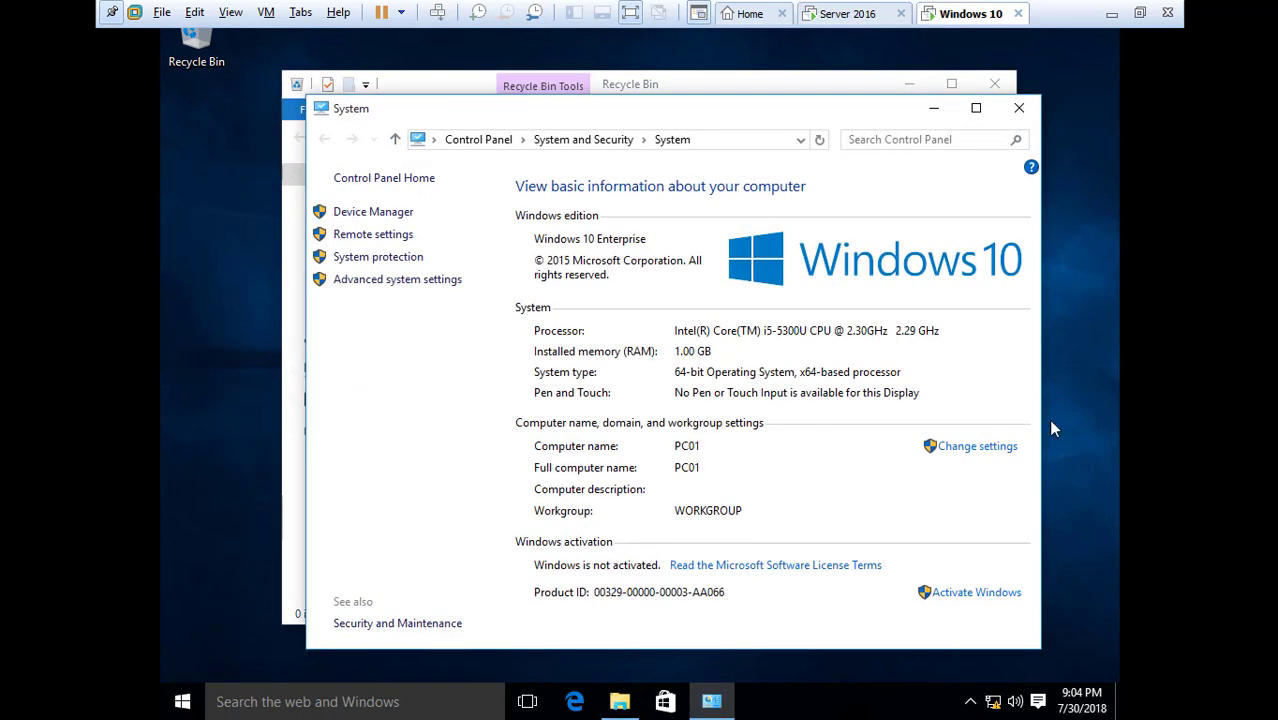
Make PC01 a member of the domain Dell and confirm
{"action": "left_click", "coordinate": [988, 450]}
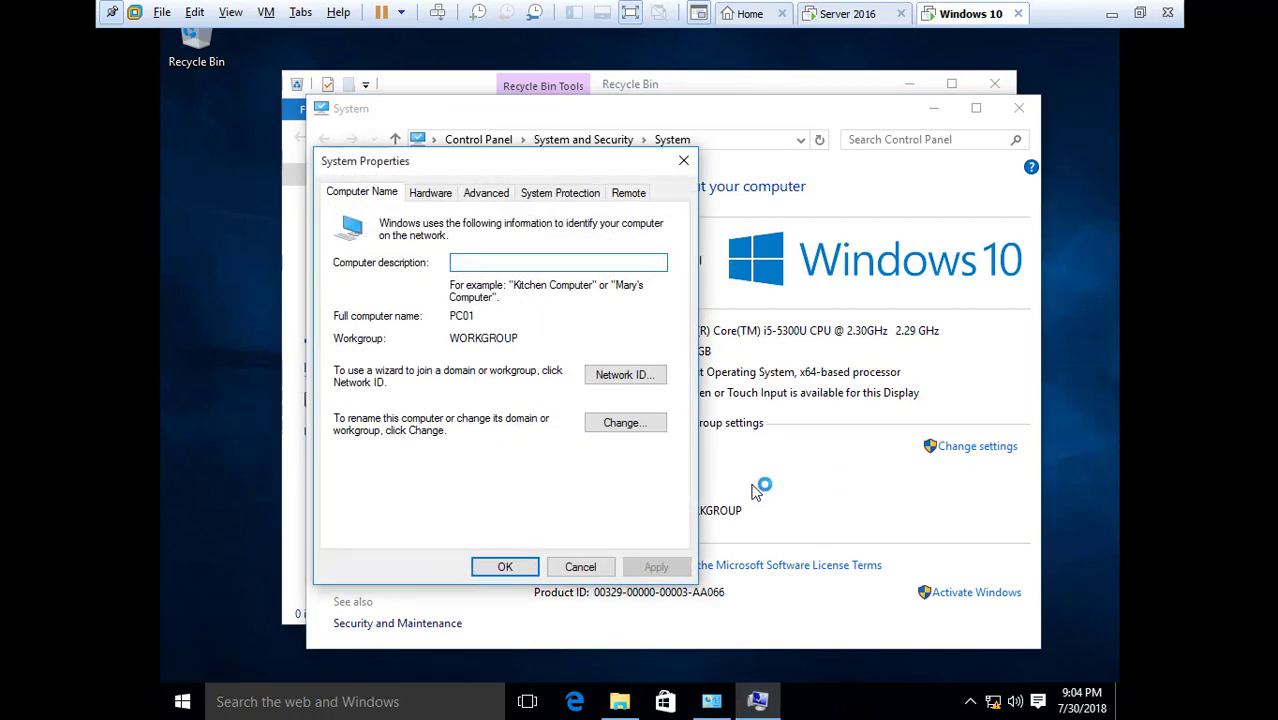
{"action": "left_click", "coordinate": [624, 424]}
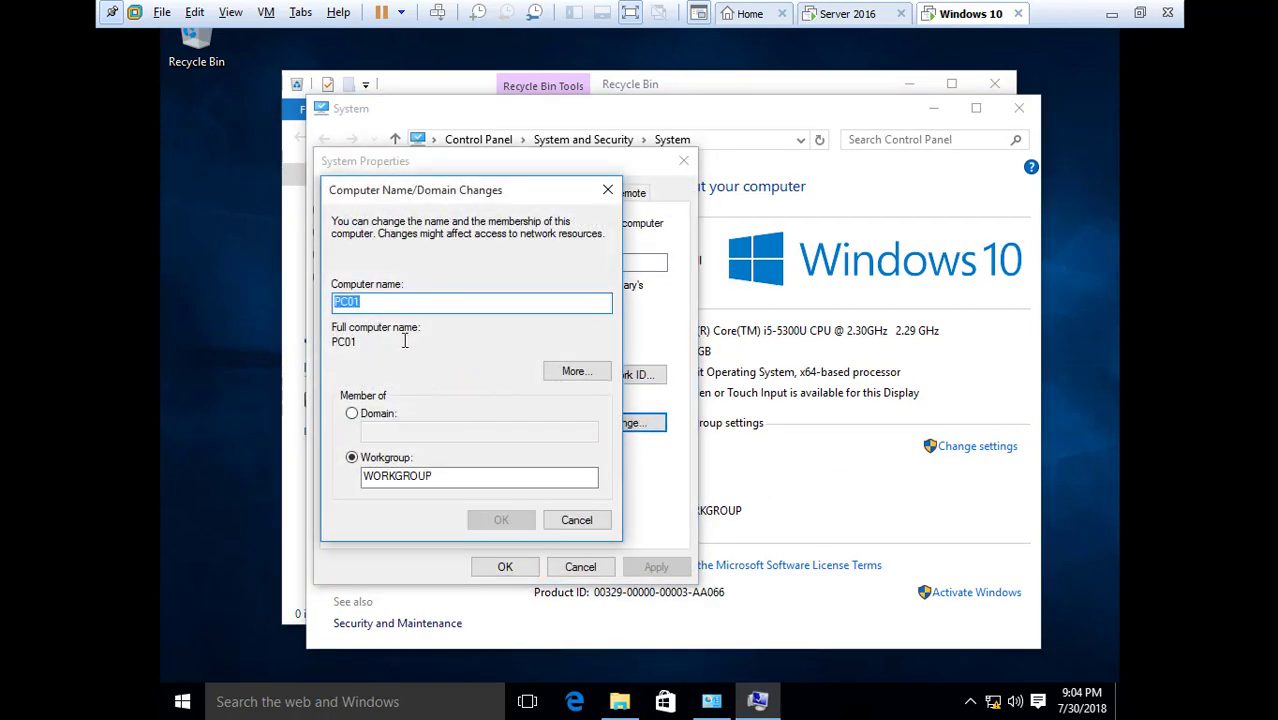
{"action": "left_click", "coordinate": [360, 414]}
{"action": "left_click", "coordinate": [388, 430]}
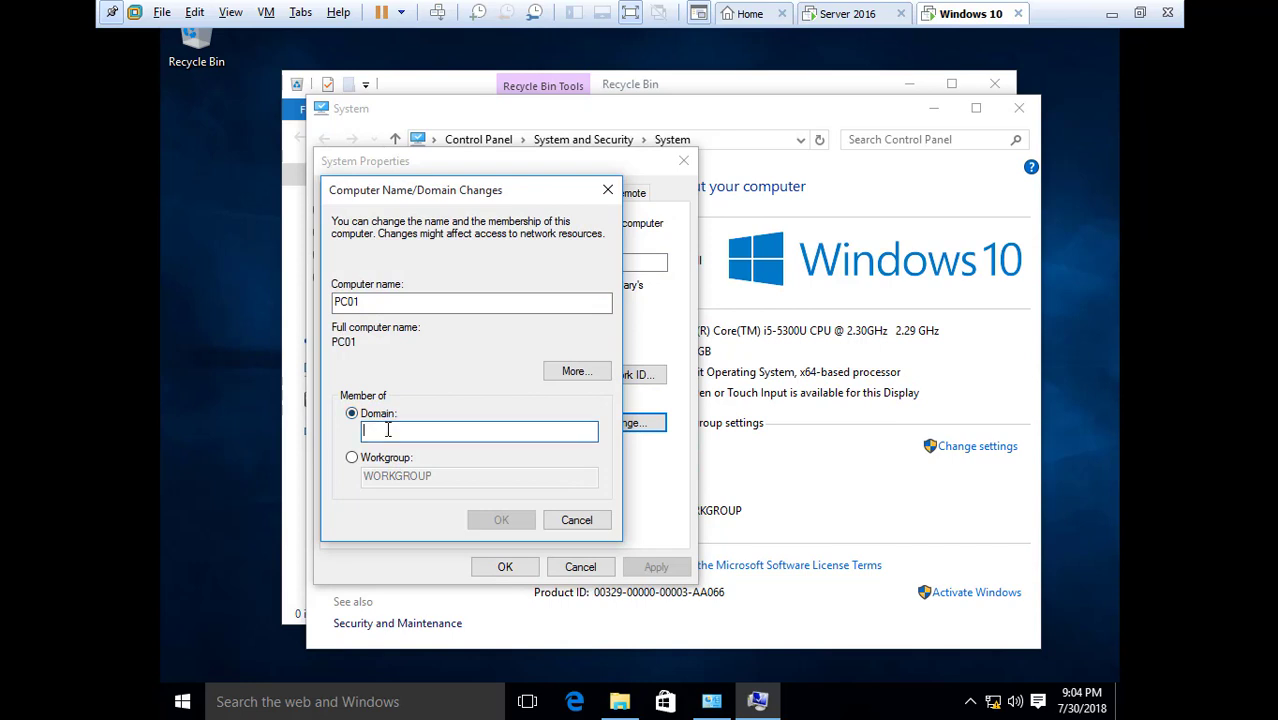
{"action": "type", "text": "Dell"}
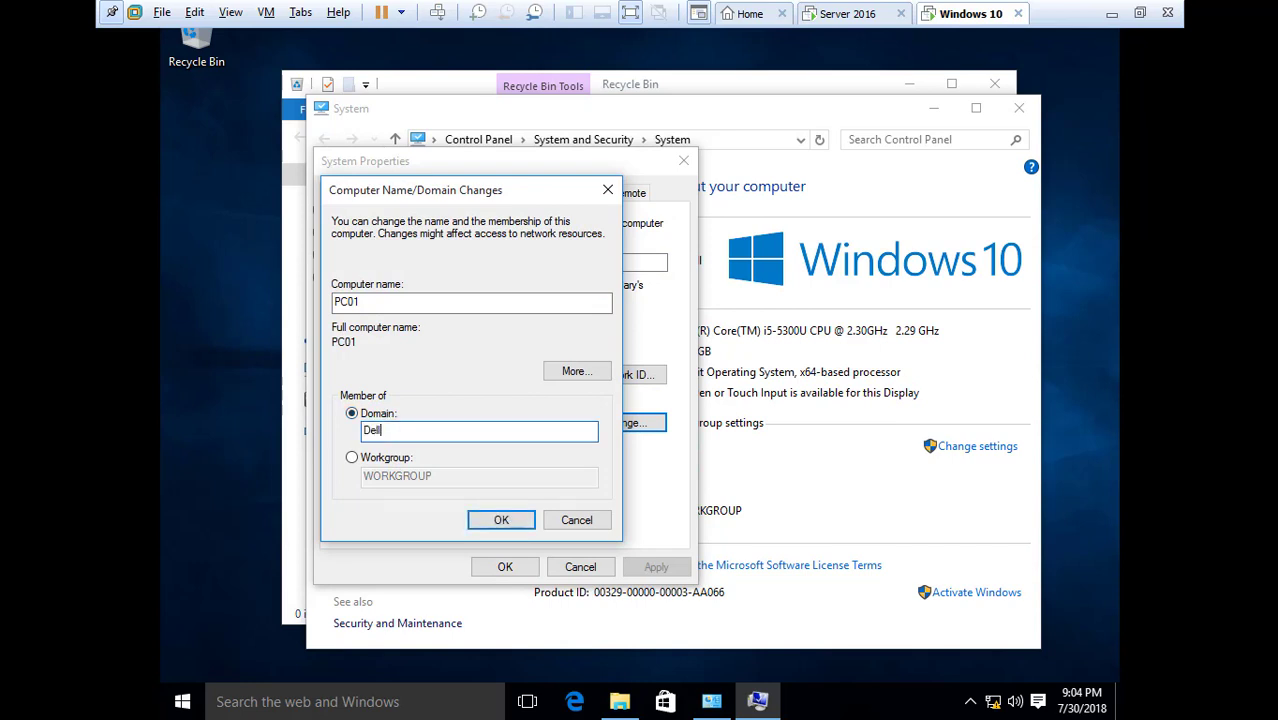
{"action": "left_click", "coordinate": [501, 520]}
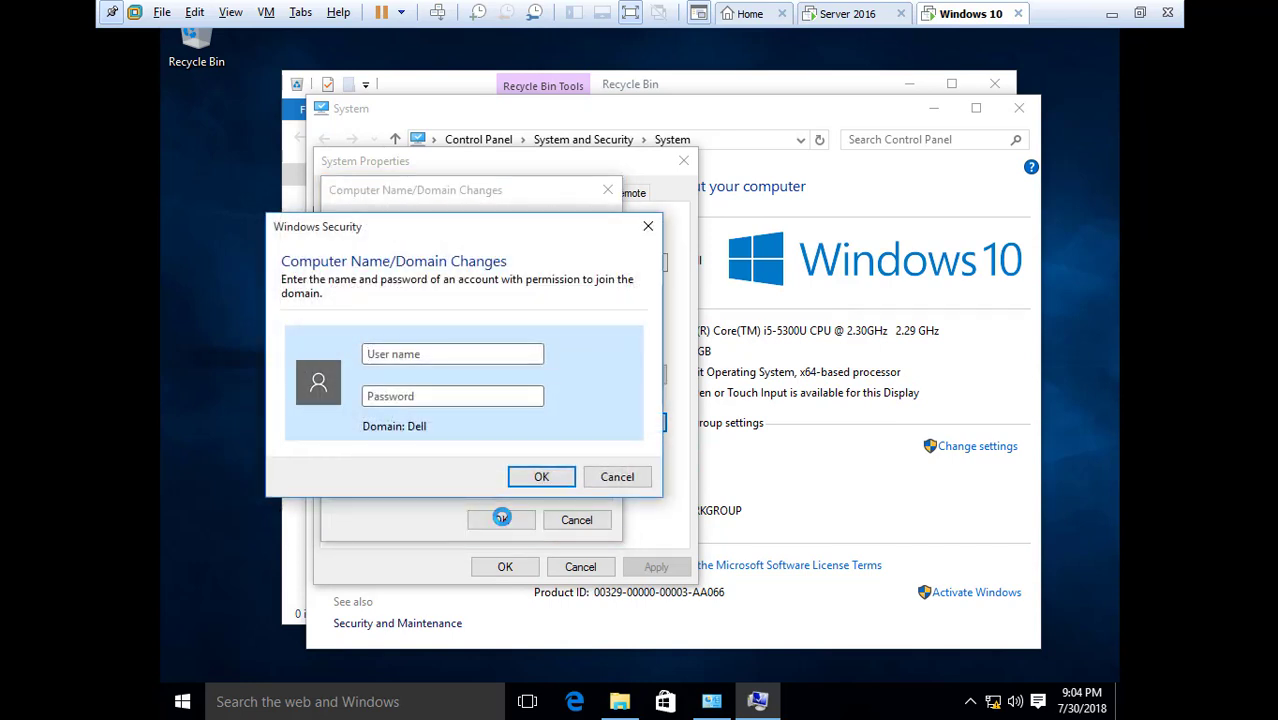
Authorise the join with the domain account's user name and password, then accept the welcome and restart messages
{"action": "left_click", "coordinate": [434, 354]}
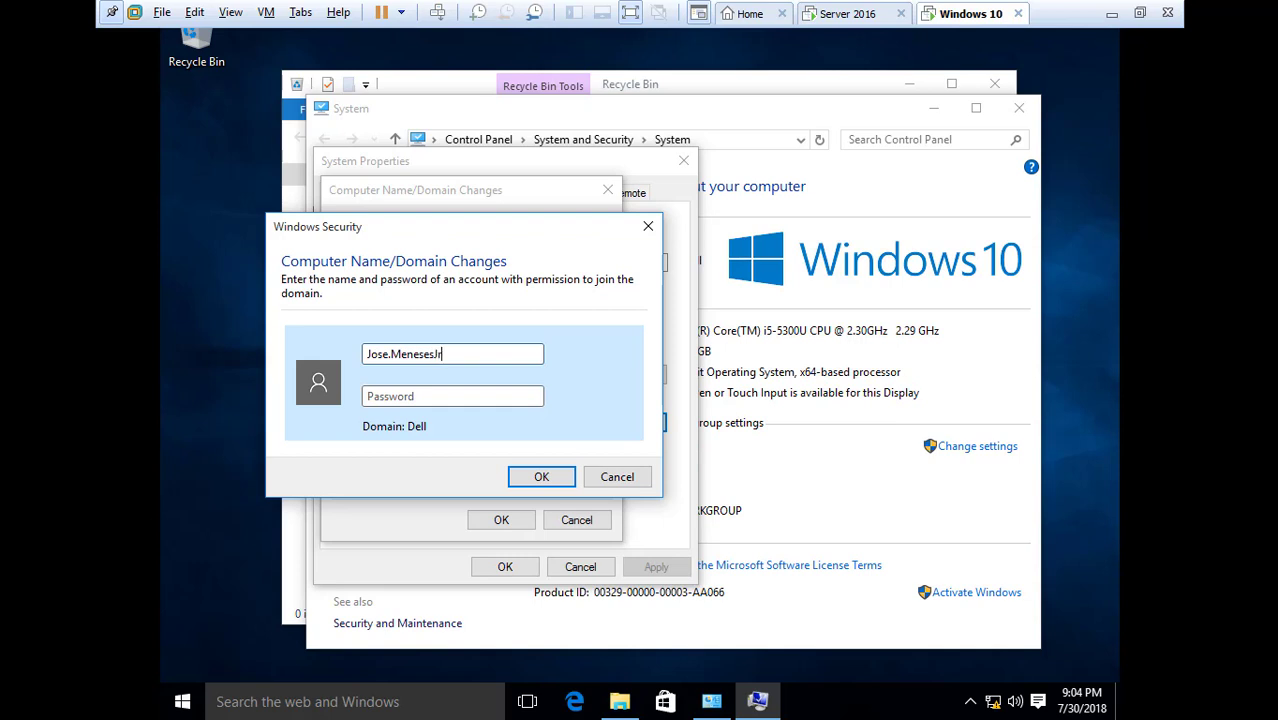
{"action": "left_click", "coordinate": [430, 394]}
{"action": "type", "text": "••••••••"}
{"action": "left_click", "coordinate": [541, 477]}
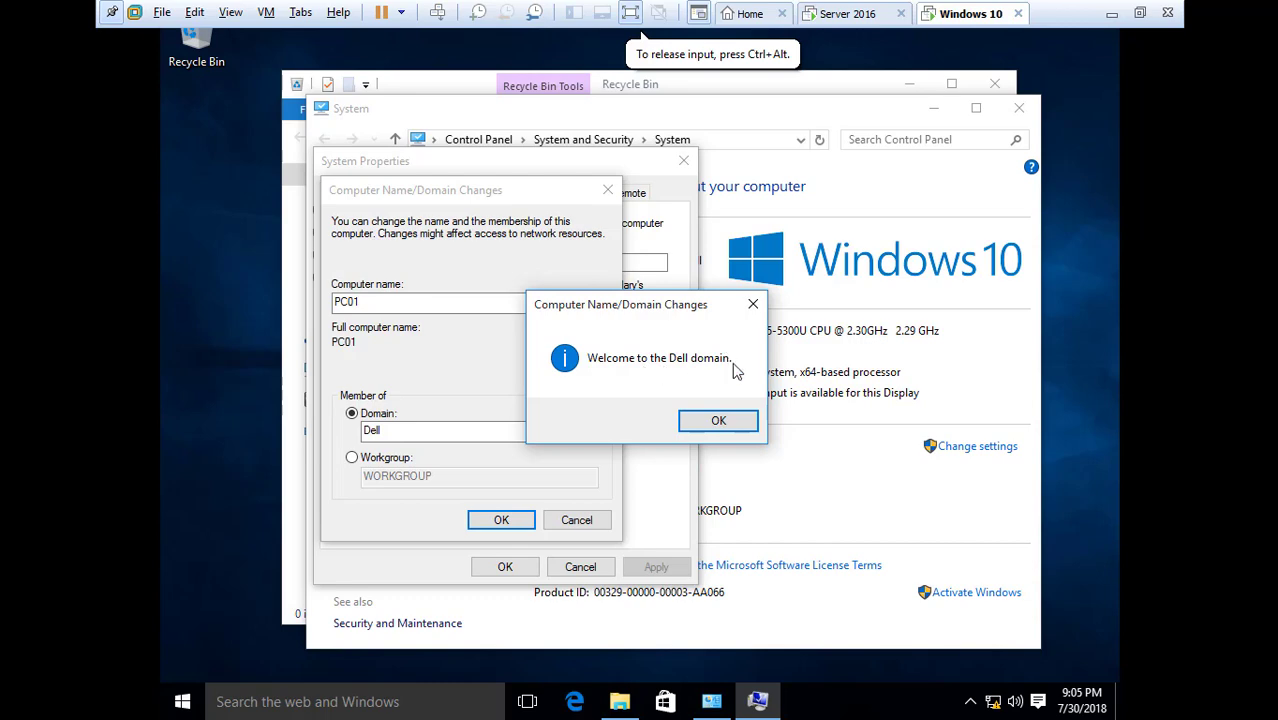
{"action": "left_click", "coordinate": [718, 422]}
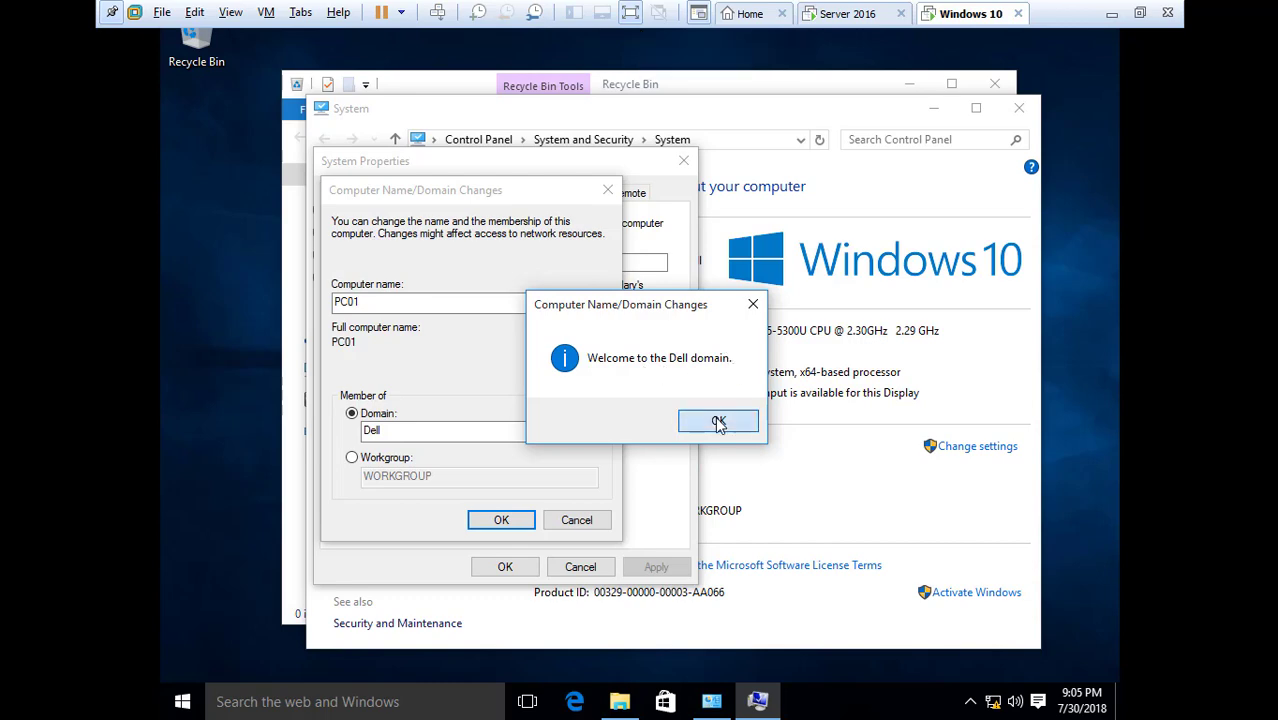
{"action": "left_click", "coordinate": [767, 376]}
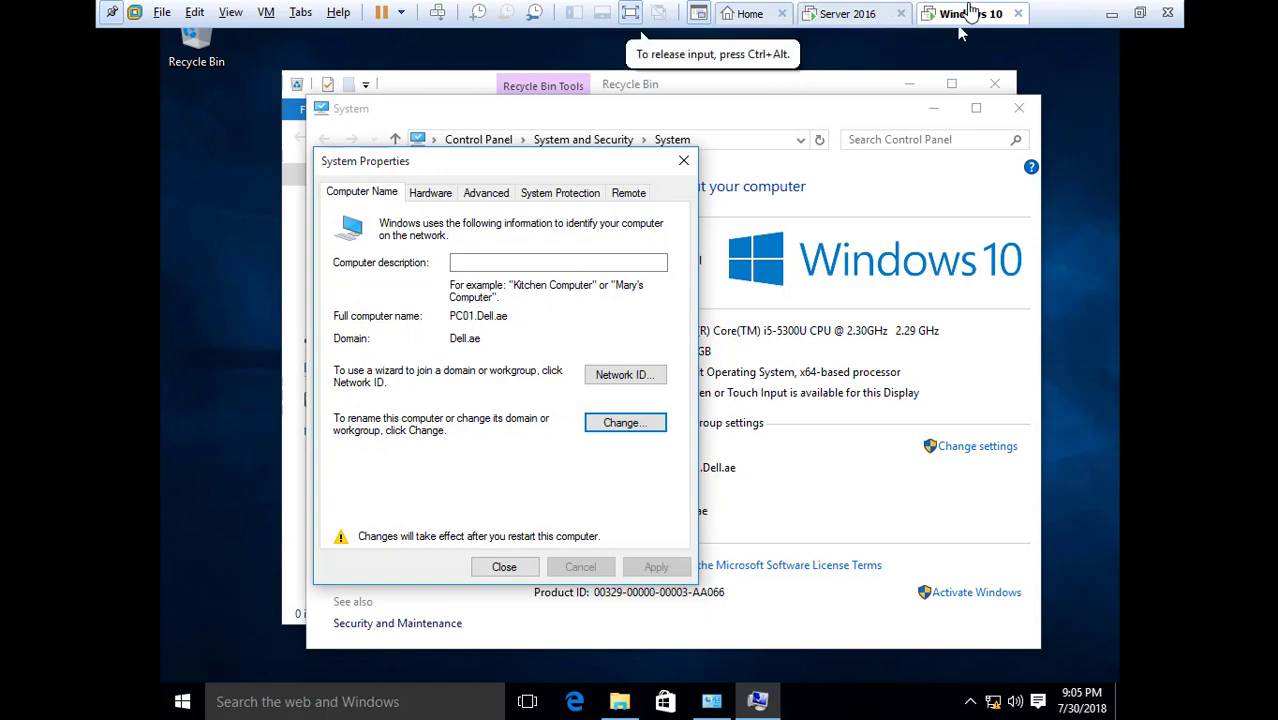
Close System Properties and restart PC01 immediately
{"action": "left_click", "coordinate": [504, 570]}
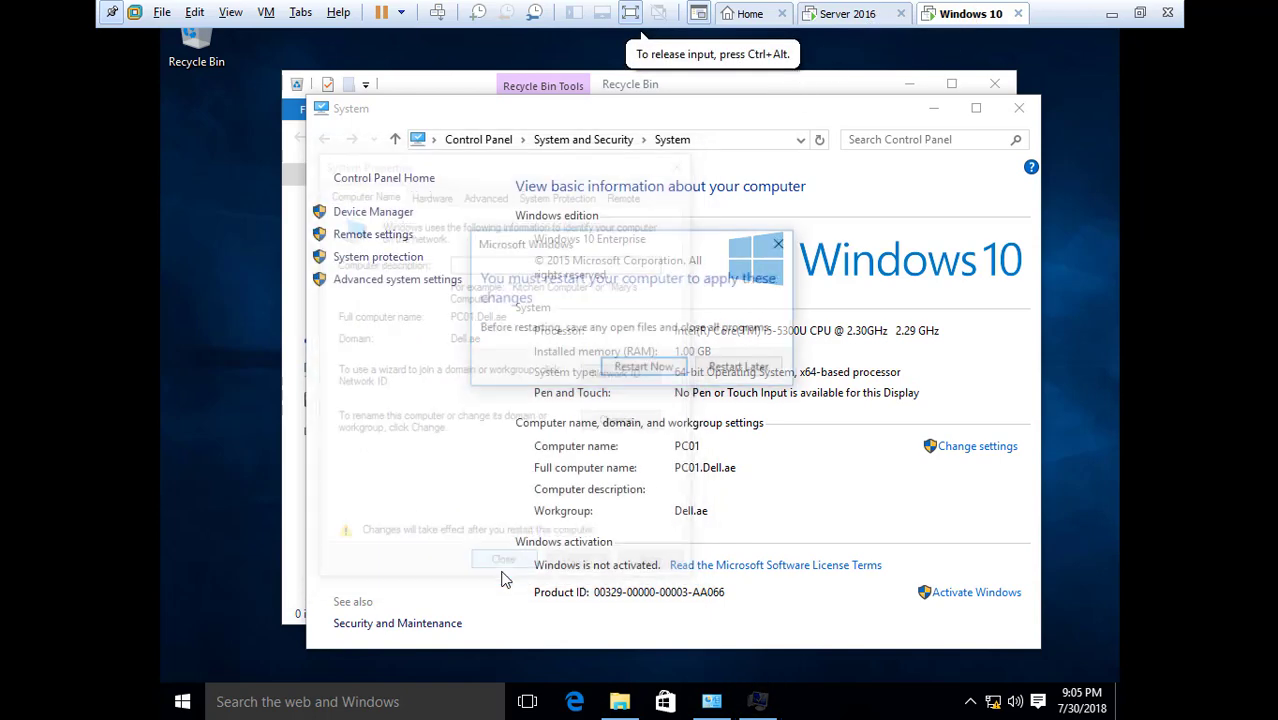
{"action": "left_click", "coordinate": [652, 370]}
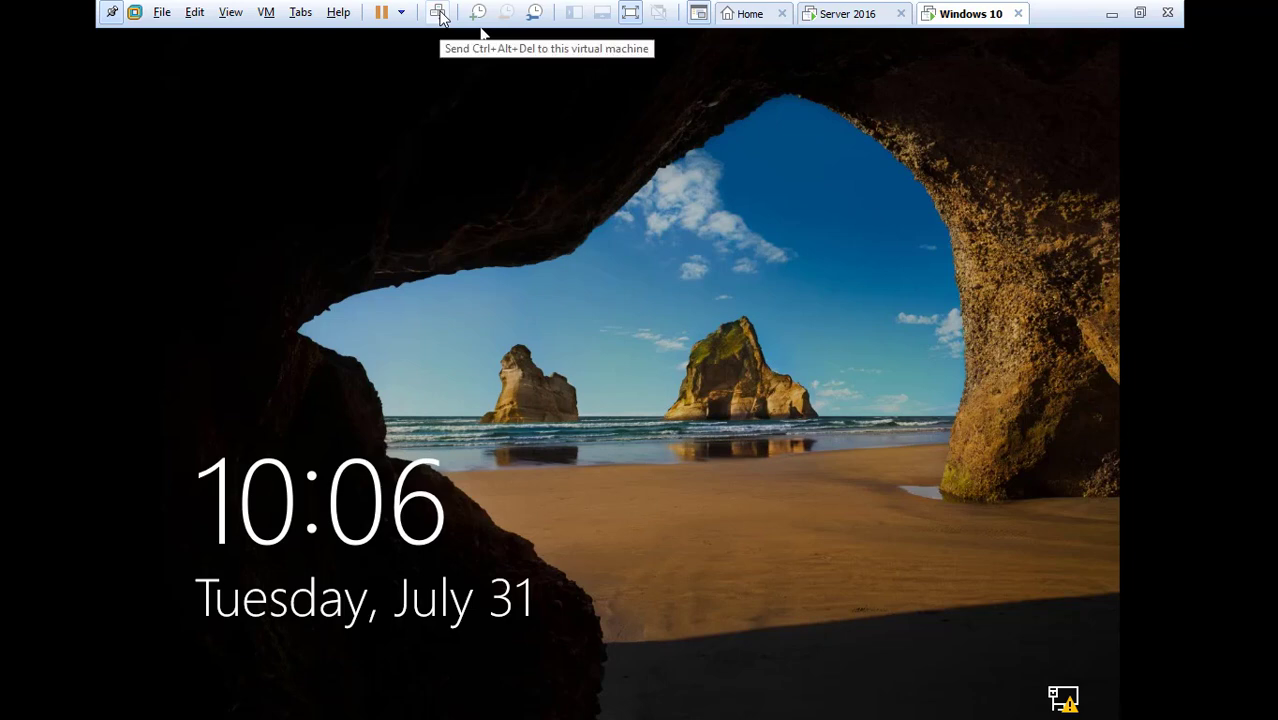
Sign in as Other user with the domain user's name and password
{"action": "left_click", "coordinate": [439, 13]}
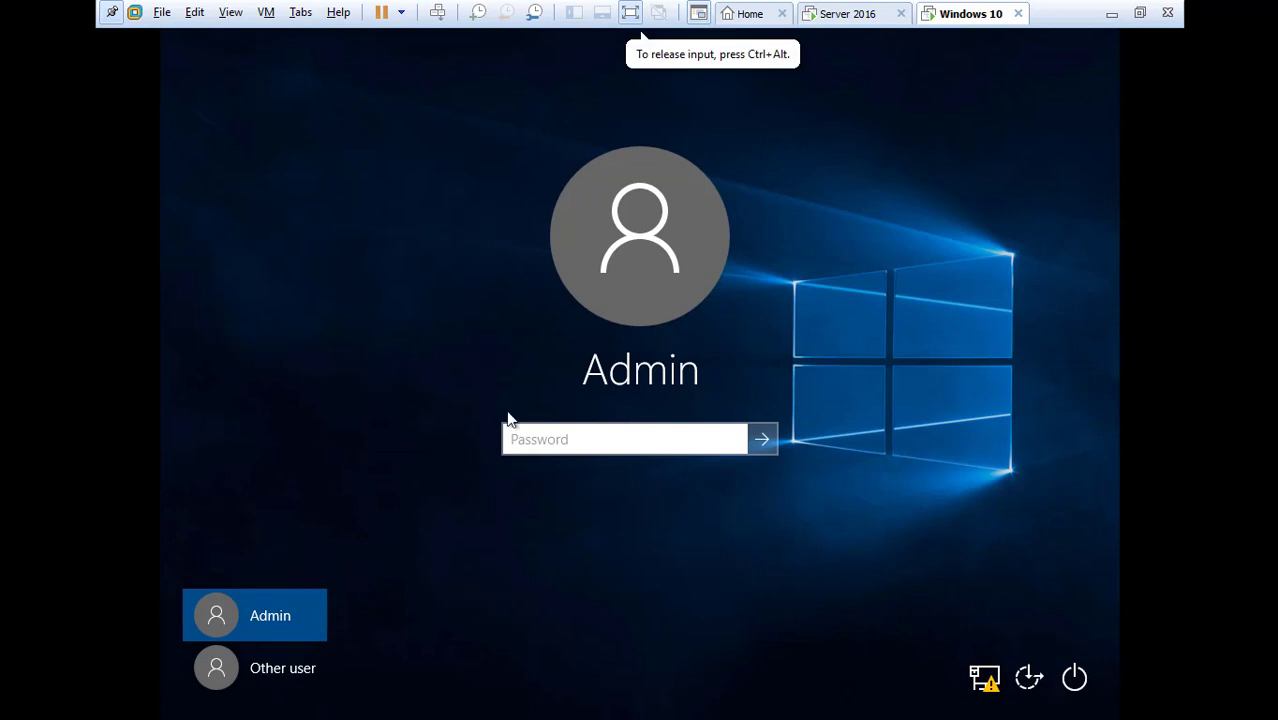
{"action": "left_click", "coordinate": [274, 668]}
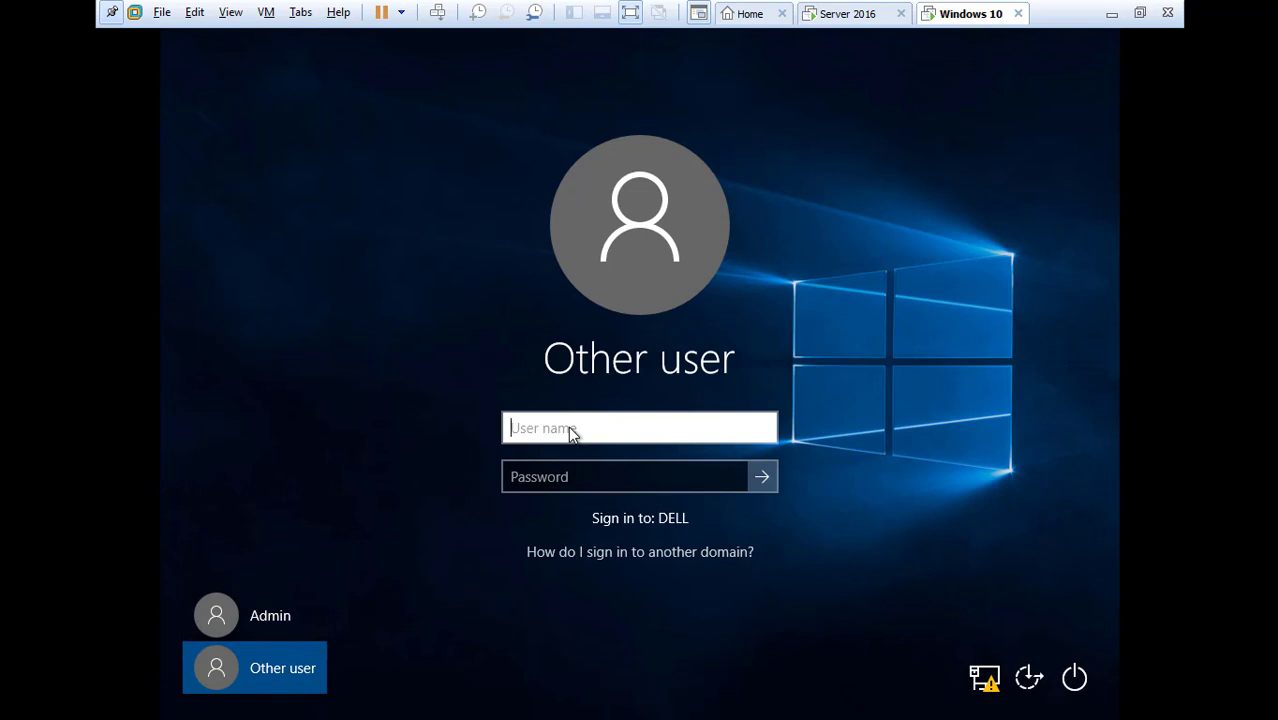
{"action": "left_click", "coordinate": [568, 474]}
{"action": "type", "text": "****"}
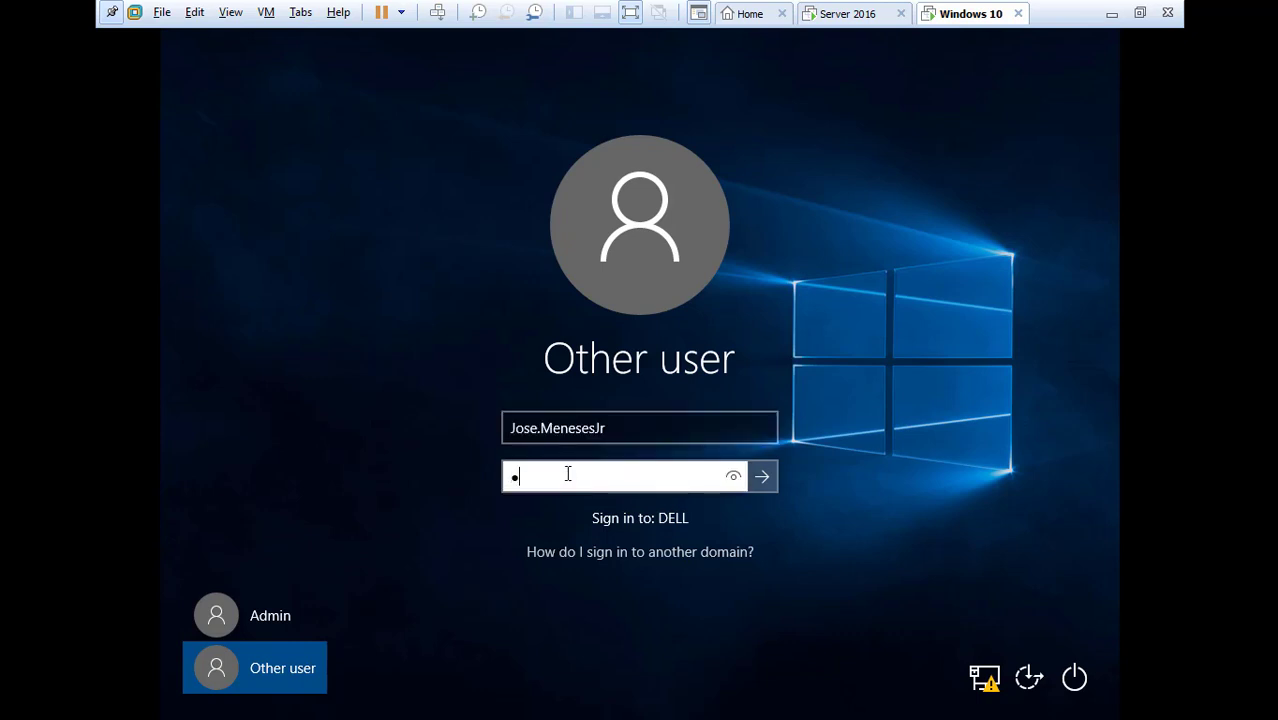
{"action": "type", "text": "***"}
{"action": "key", "text": "Return"}
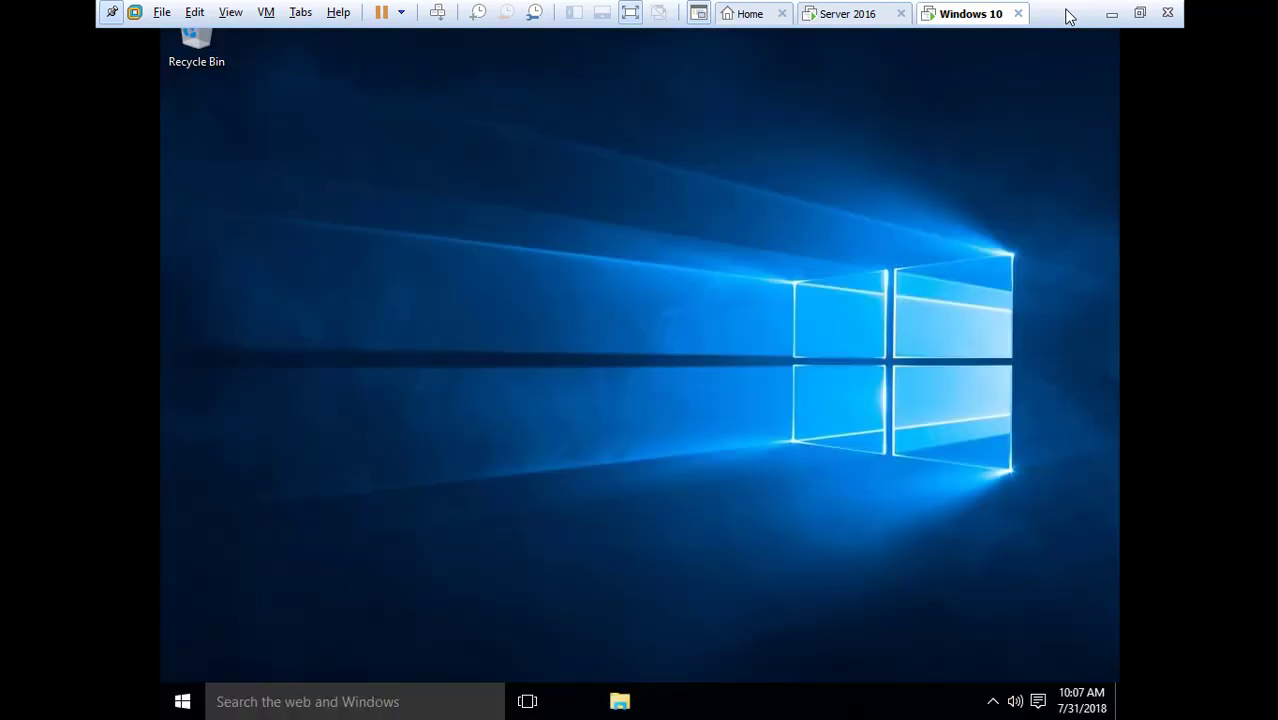
Open This PC's System page to confirm PC01 belongs to Dell.ae
{"action": "left_click", "coordinate": [485, 585]}
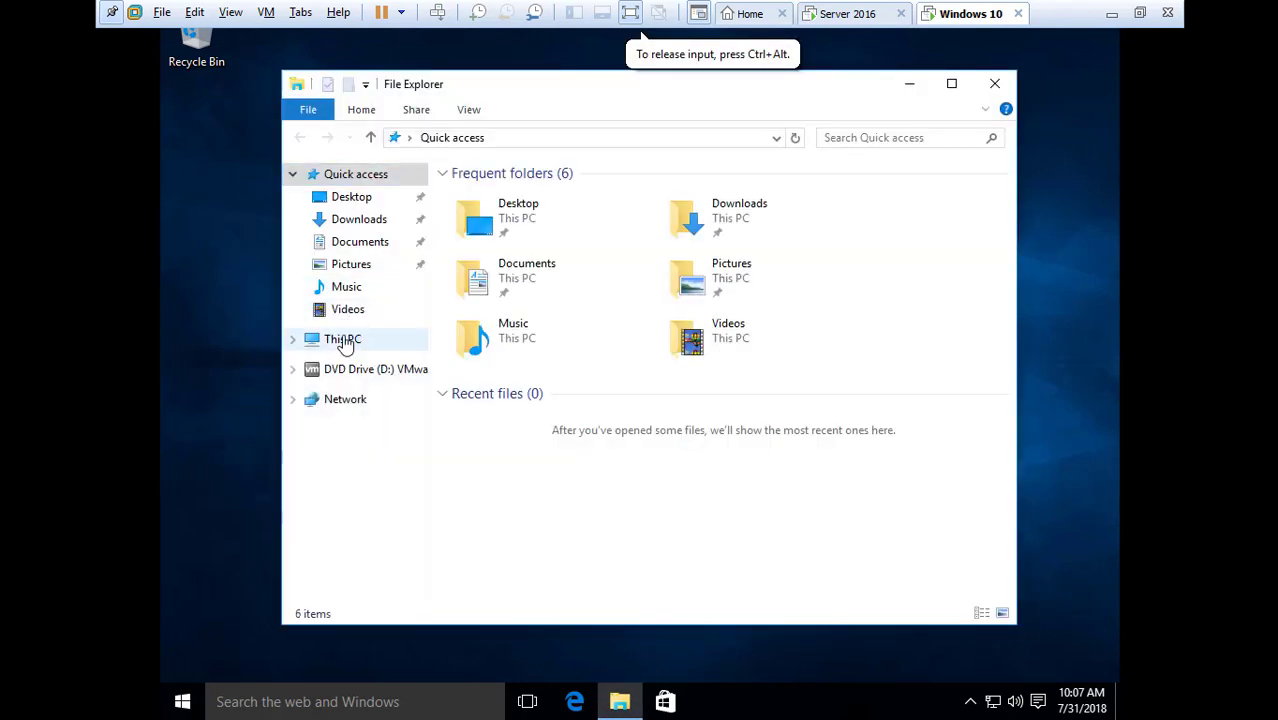
{"action": "right_click", "coordinate": [345, 340]}
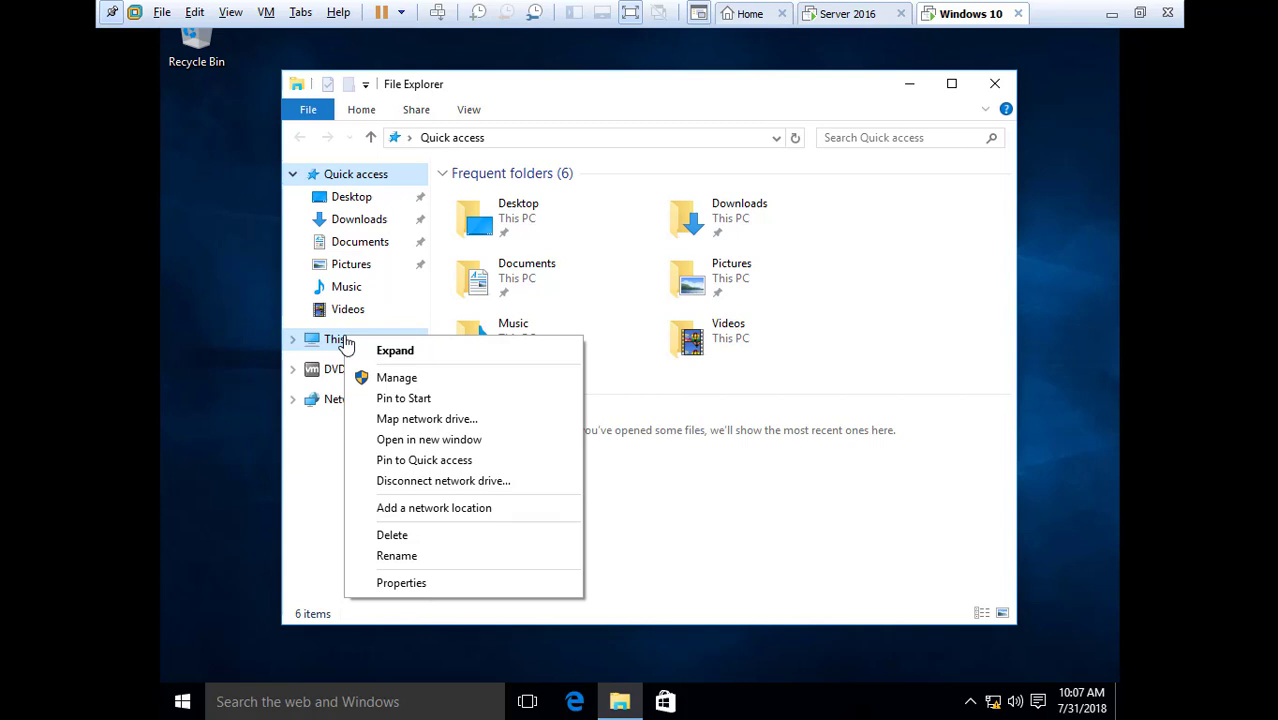
{"action": "left_click", "coordinate": [391, 583]}
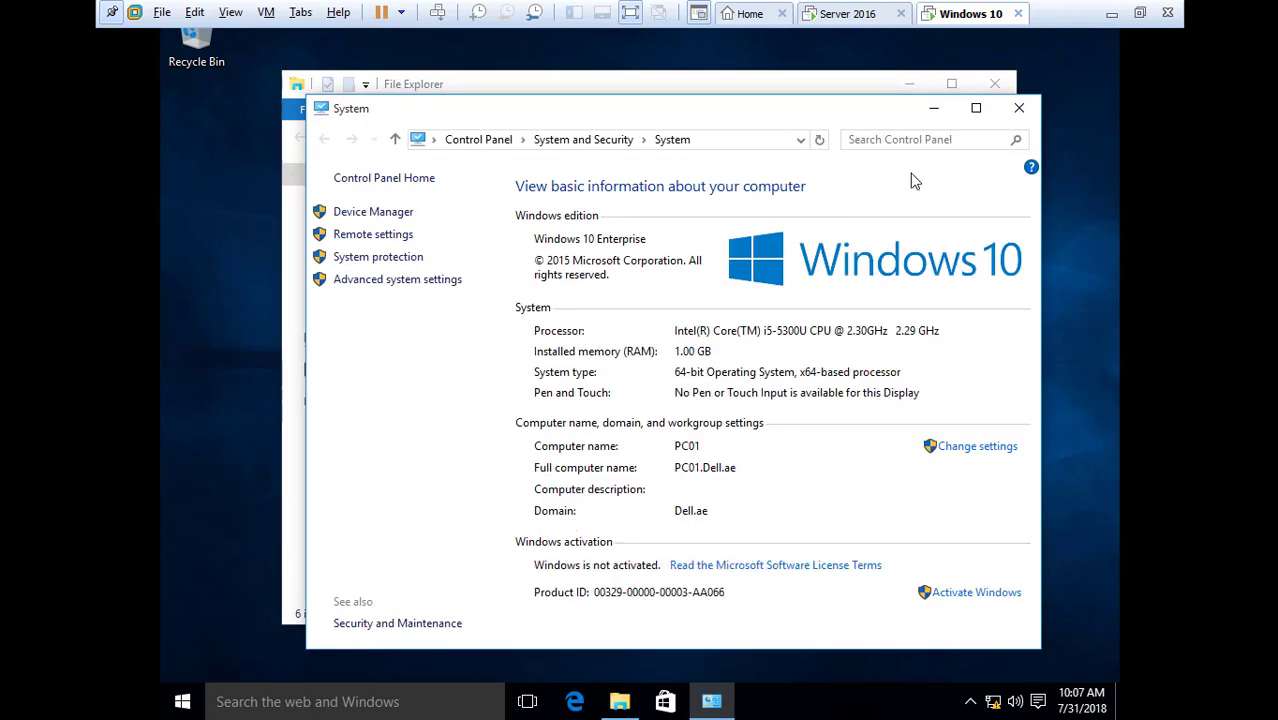
Verify standard-user limits by trying Device Manager and System protection, then close all windows
{"action": "left_click", "coordinate": [390, 214]}
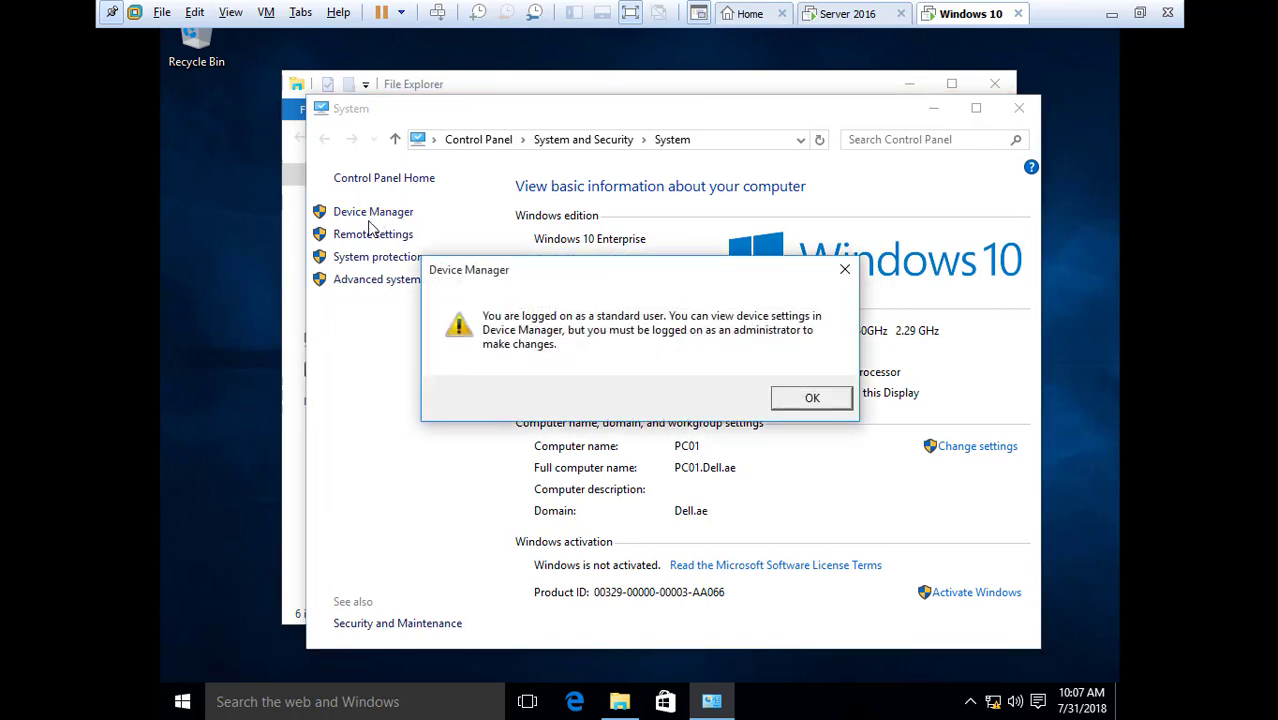
{"action": "left_click", "coordinate": [841, 272]}
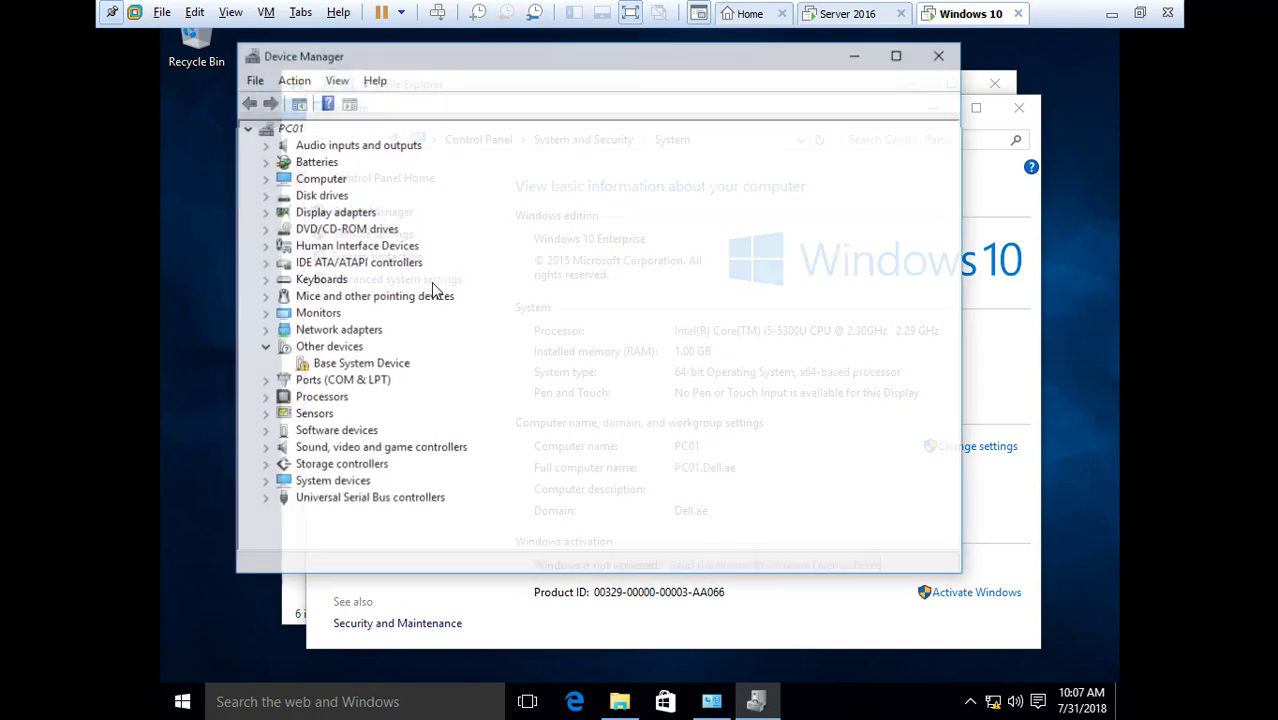
{"action": "left_click", "coordinate": [944, 62]}
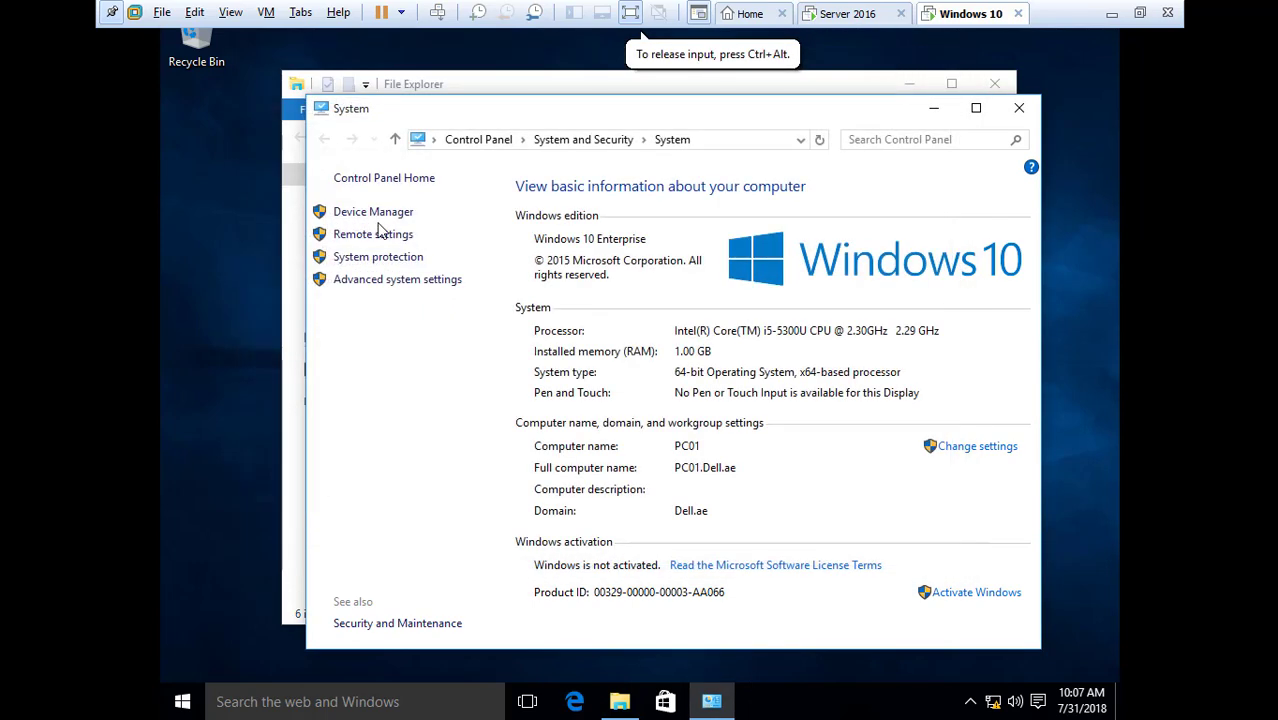
{"action": "left_click", "coordinate": [362, 255]}
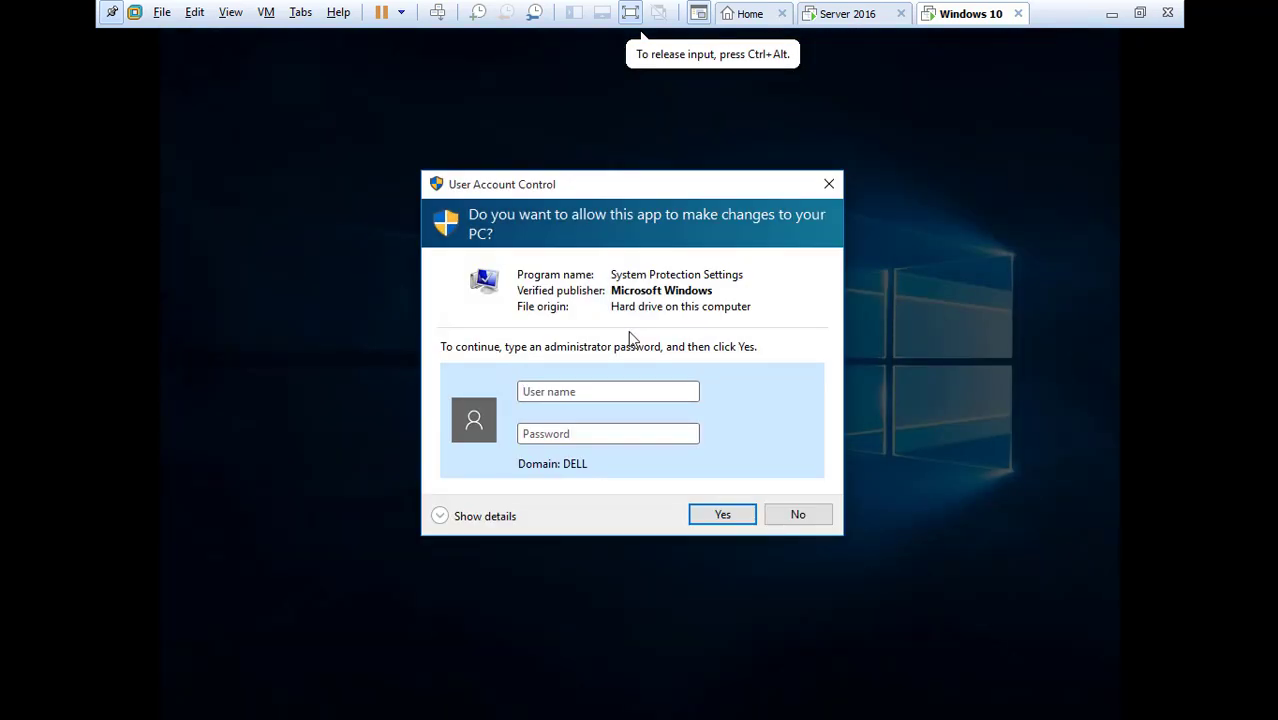
{"action": "left_click", "coordinate": [828, 185]}
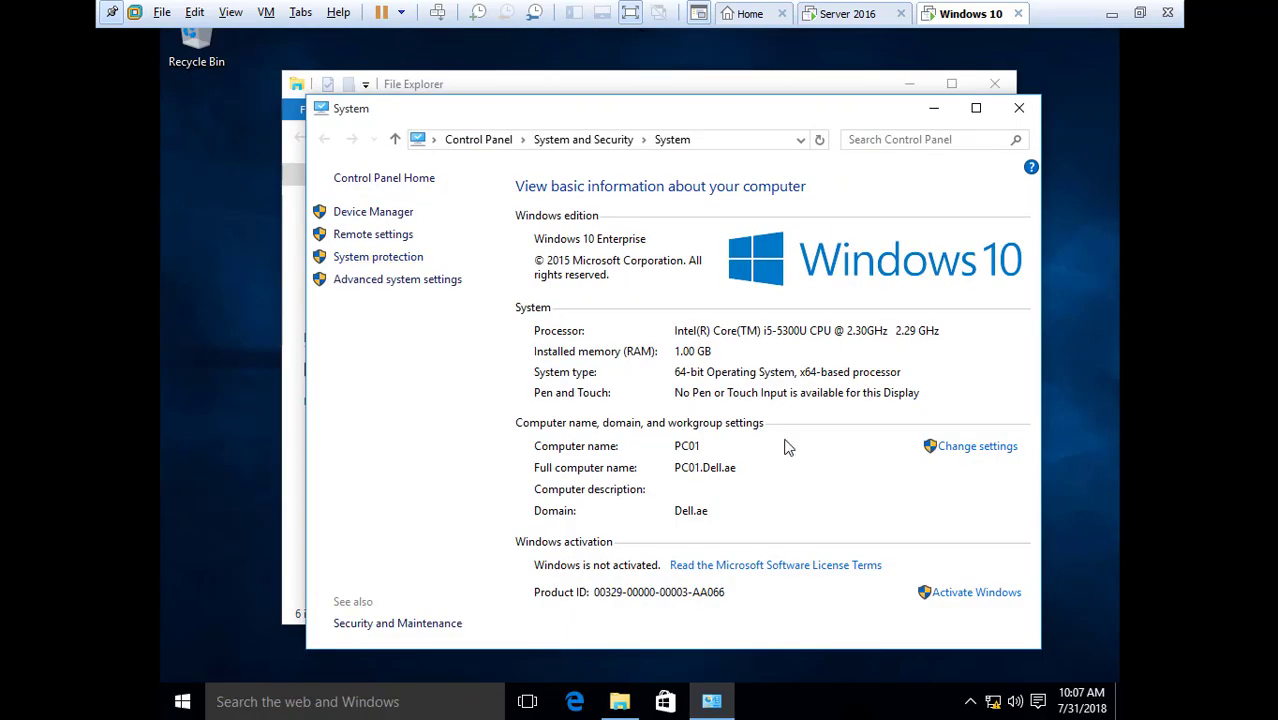
{"action": "left_click", "coordinate": [1022, 108]}
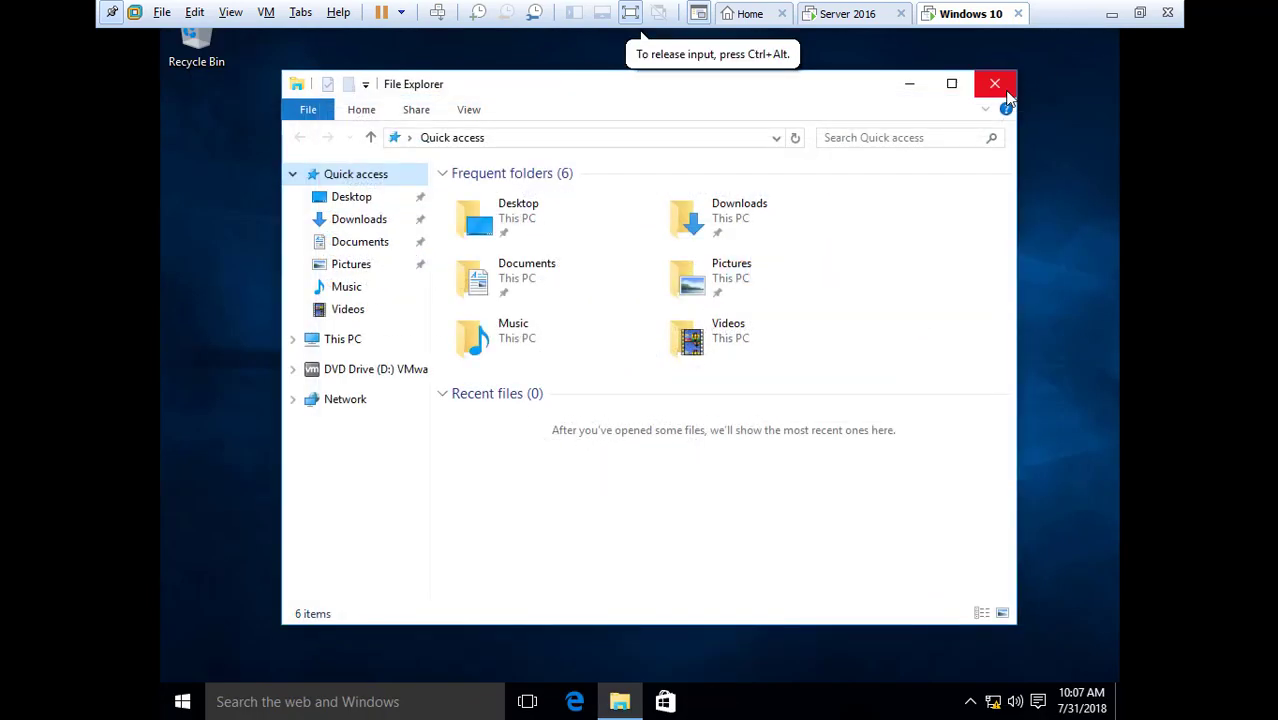
{"action": "left_click", "coordinate": [995, 84]}
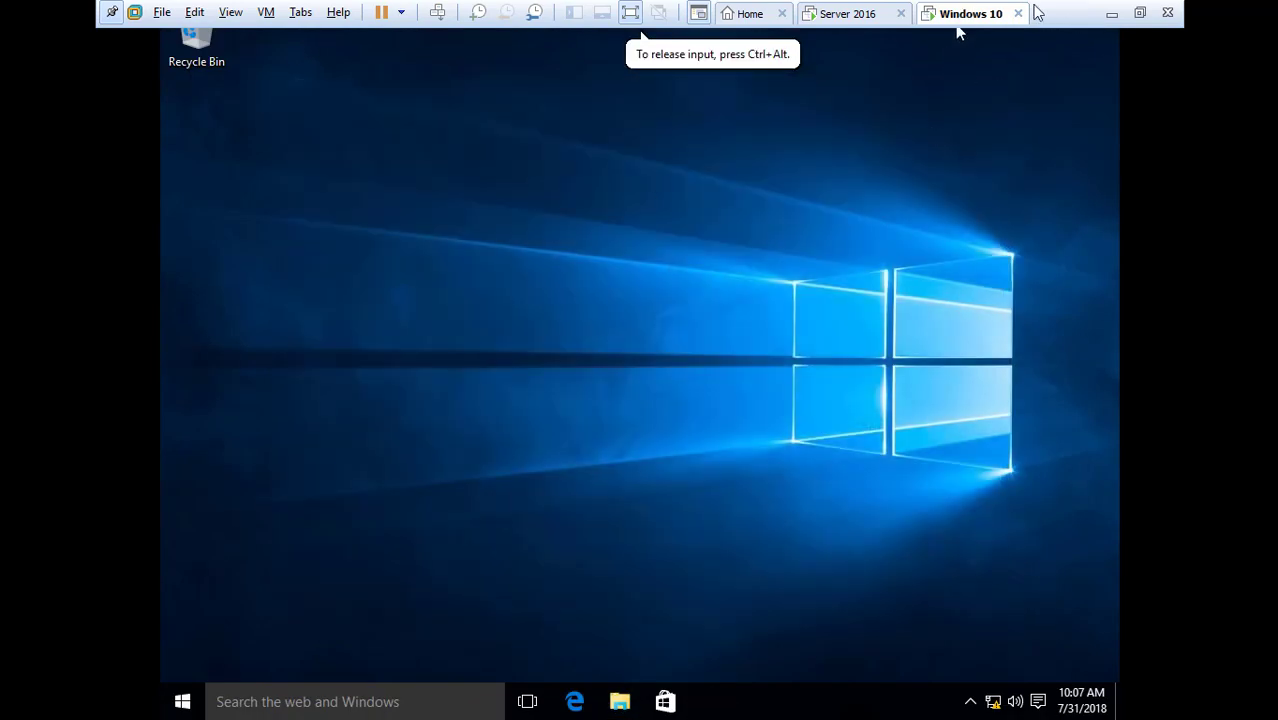